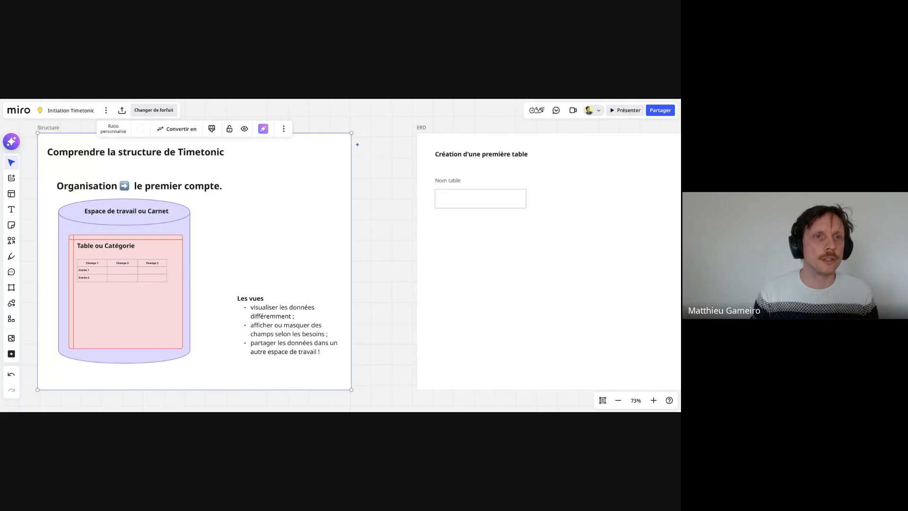
- Check the Timetonic workspace overview, and examine the sample table with its fields and entries in the Miro structure diagram
key("ctrl+Tab")
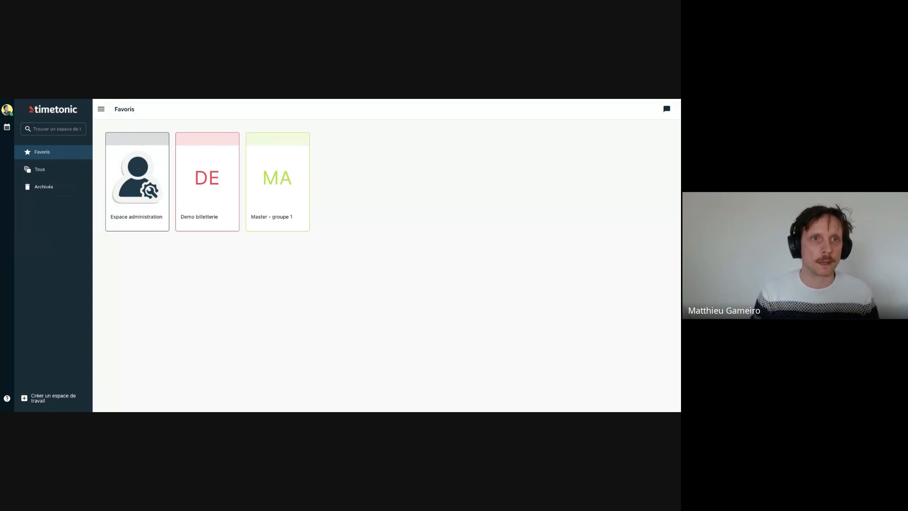
key("ctrl+Tab")
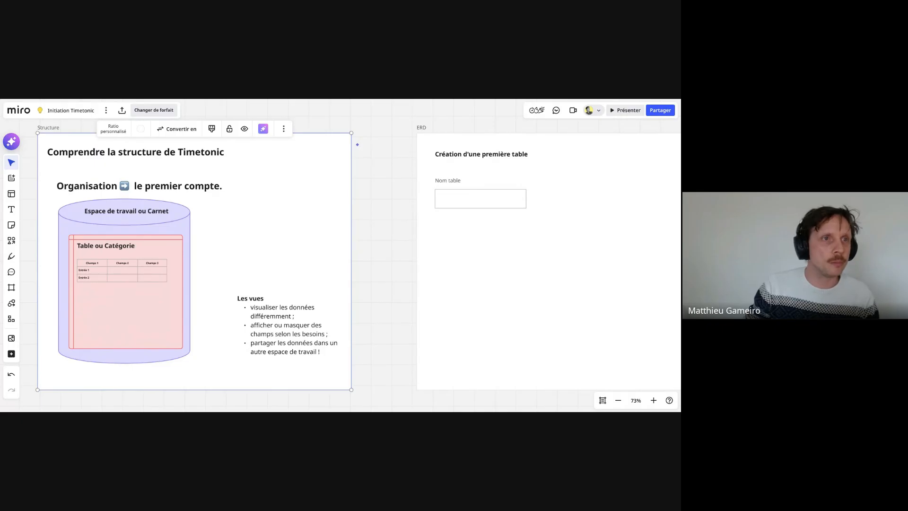
scroll(184, 288, "up", 5)
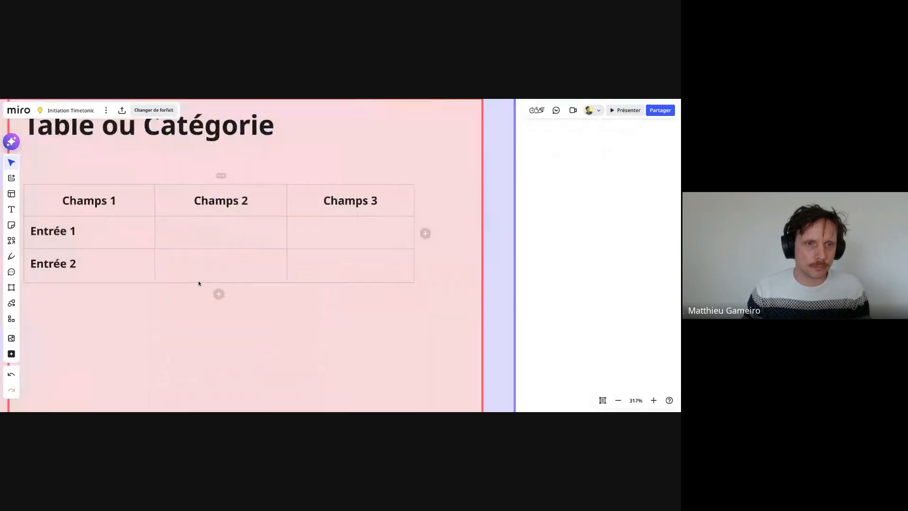
left_click(216, 260)
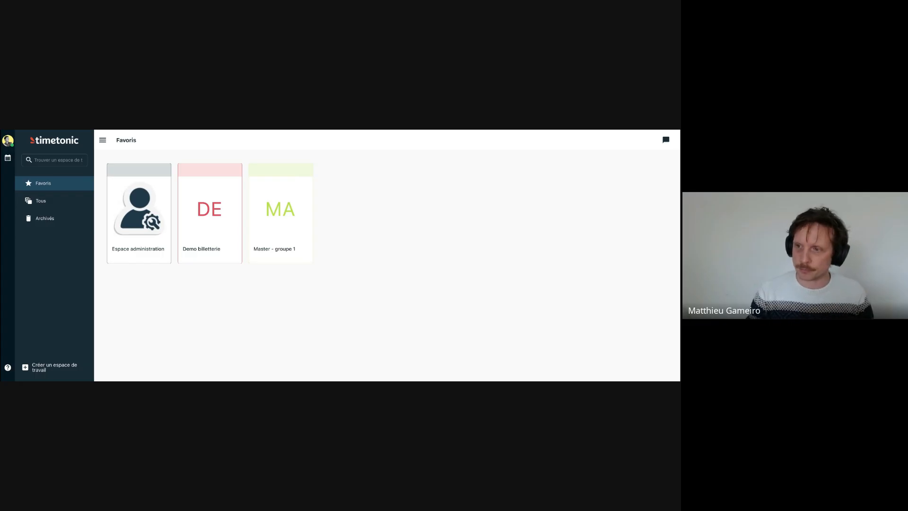
- Examine the French template catalogue offered for creating a workspace in Timetonic, and close it without choosing a template
left_click(35, 369)
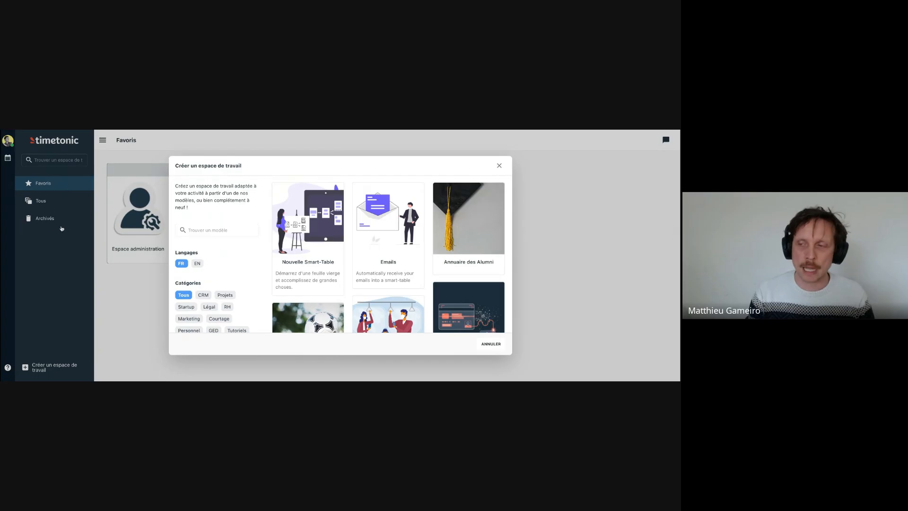
scroll(303, 259, "down", 5)
scroll(302, 260, "down", 5)
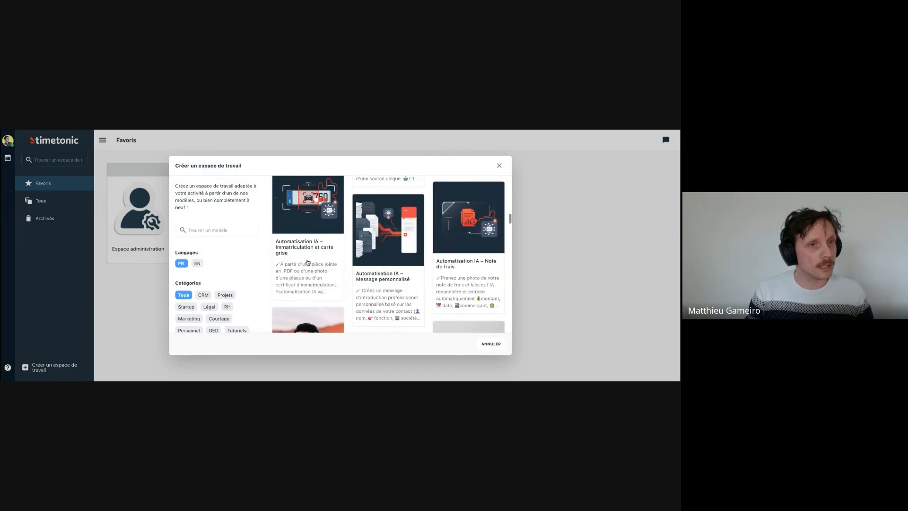
scroll(305, 261, "down", 1)
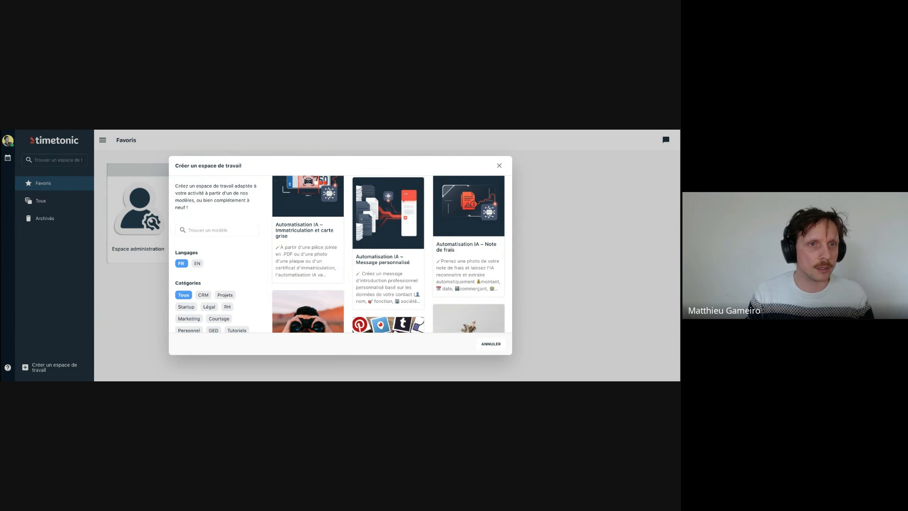
scroll(321, 254, "down", 3)
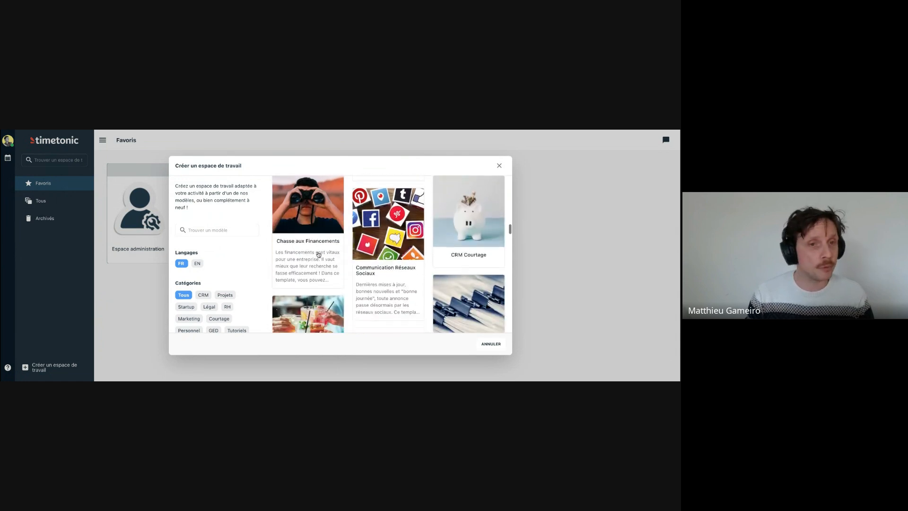
scroll(330, 254, "down", 4)
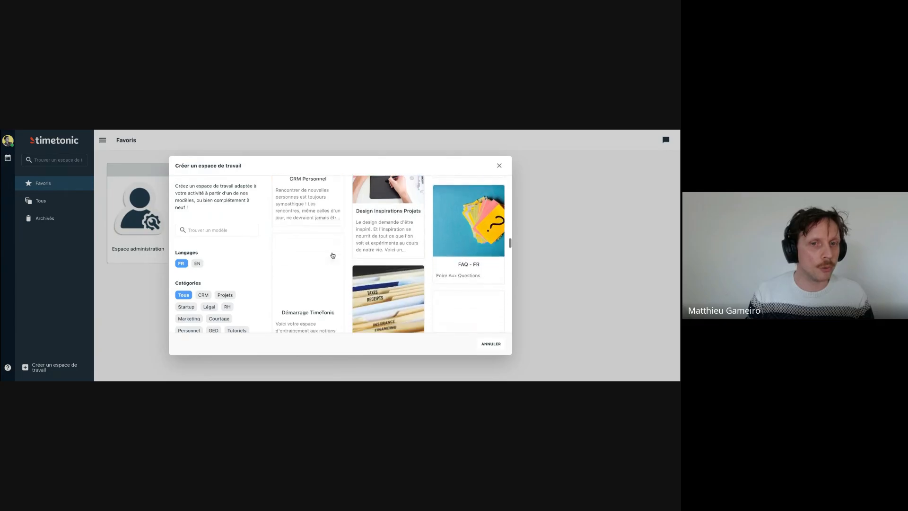
scroll(333, 256, "down", 4)
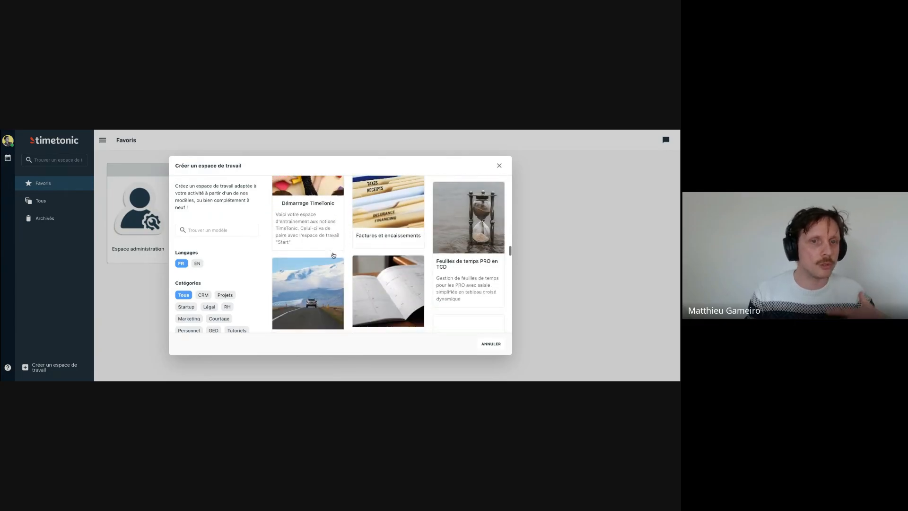
scroll(333, 256, "down", 4)
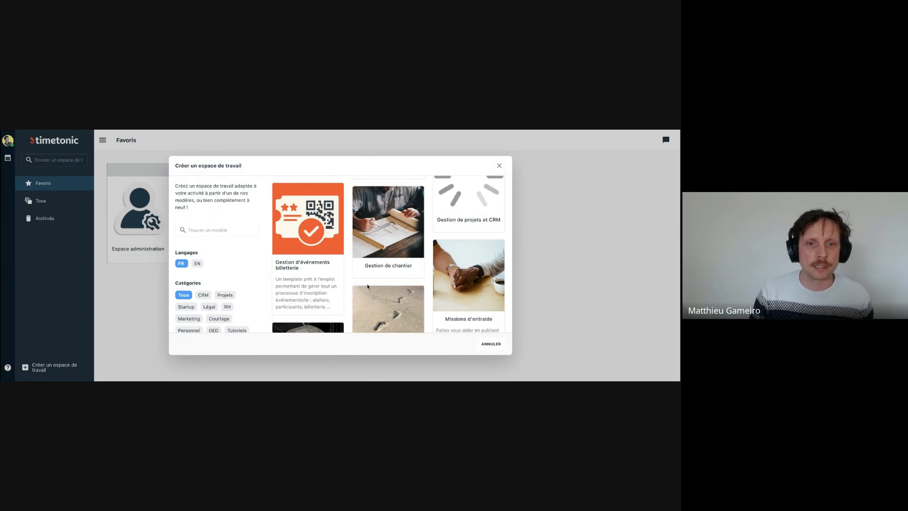
scroll(367, 286, "down", 5)
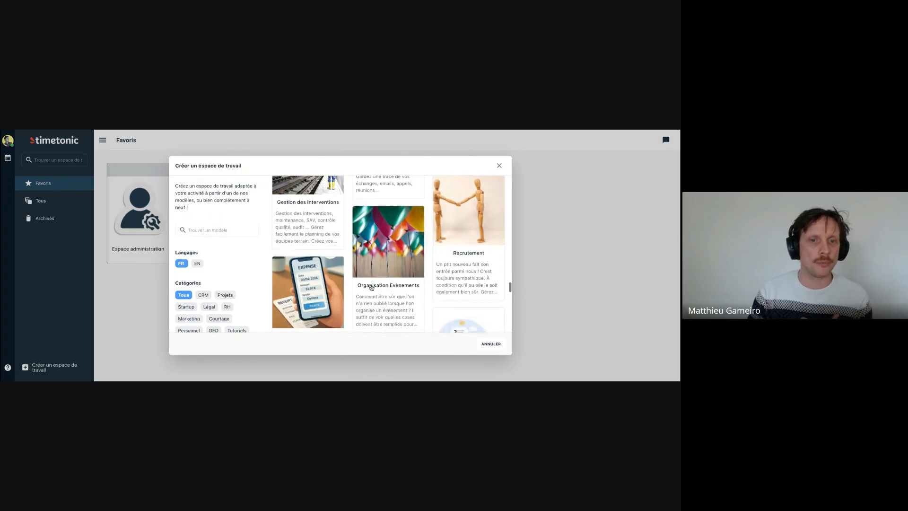
scroll(369, 288, "down", 3)
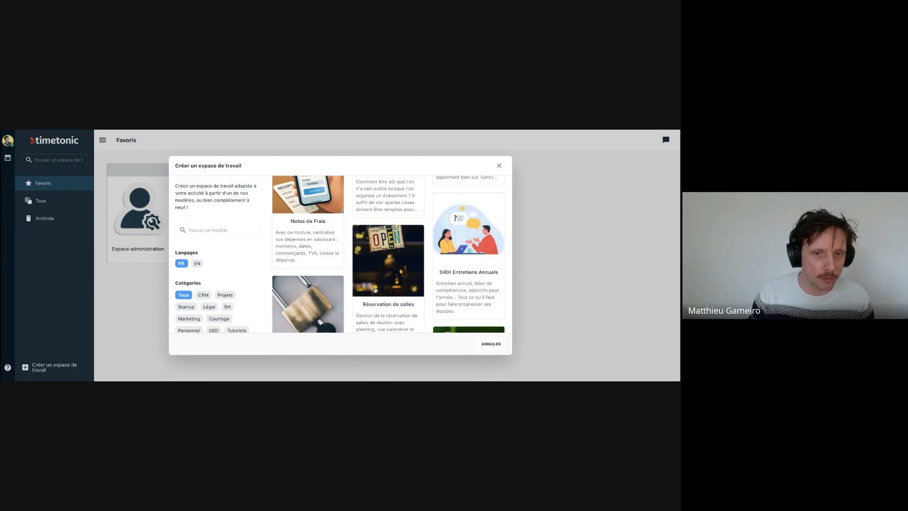
scroll(373, 291, "down", 1)
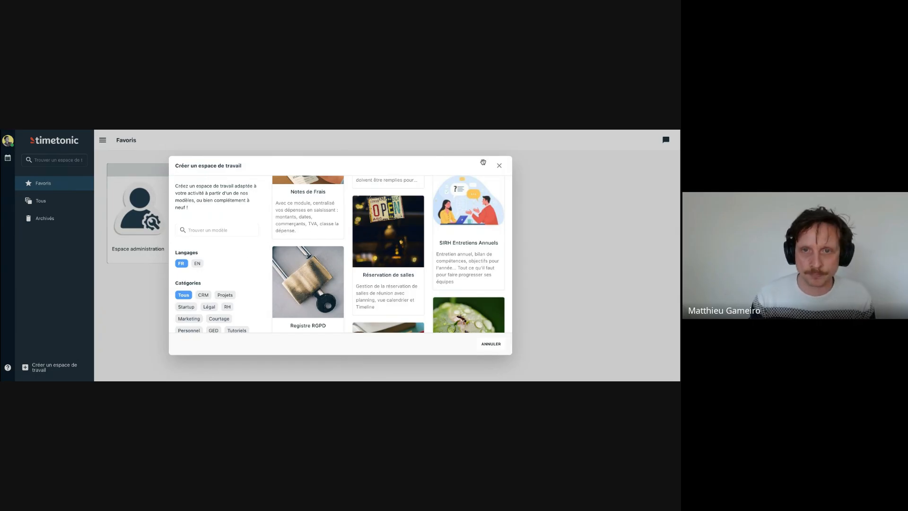
left_click(499, 167)
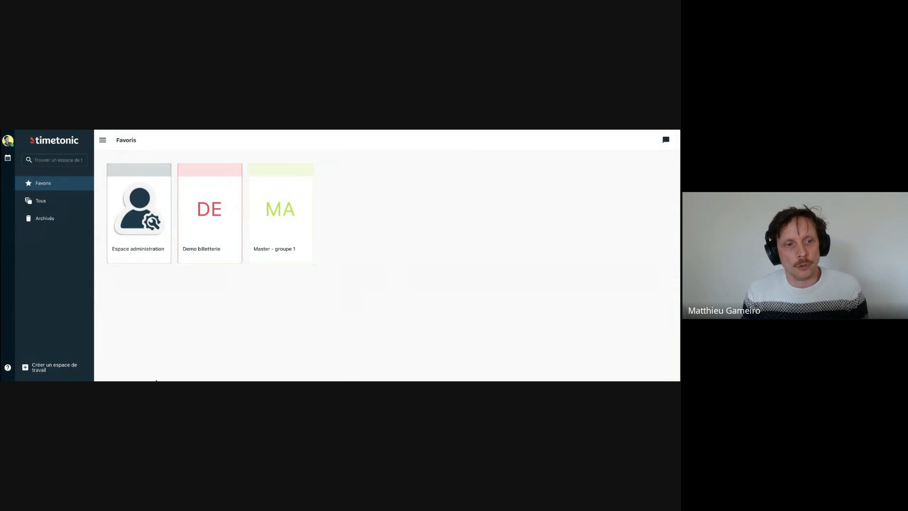
- Create a workspace from the blank "Nouvelle Smart-Table" template and name it "Master - groupe 2"
left_click(55, 369)
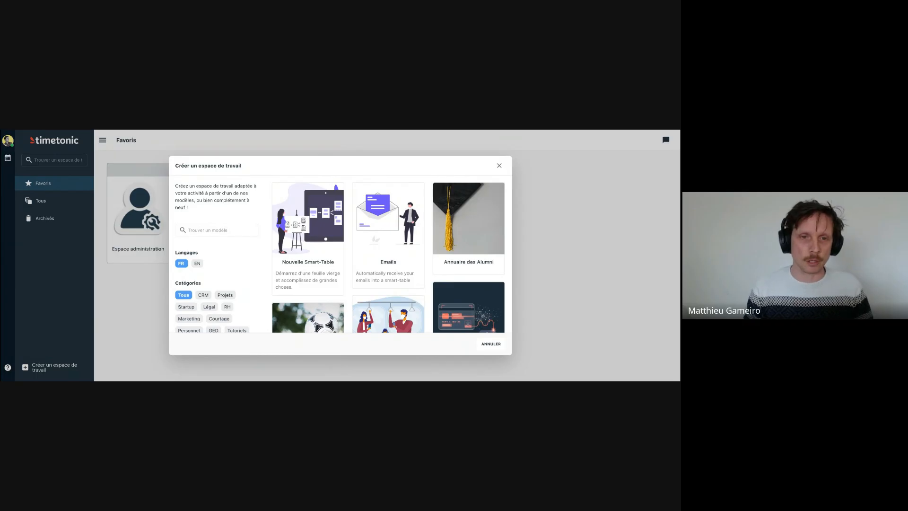
left_click(312, 218)
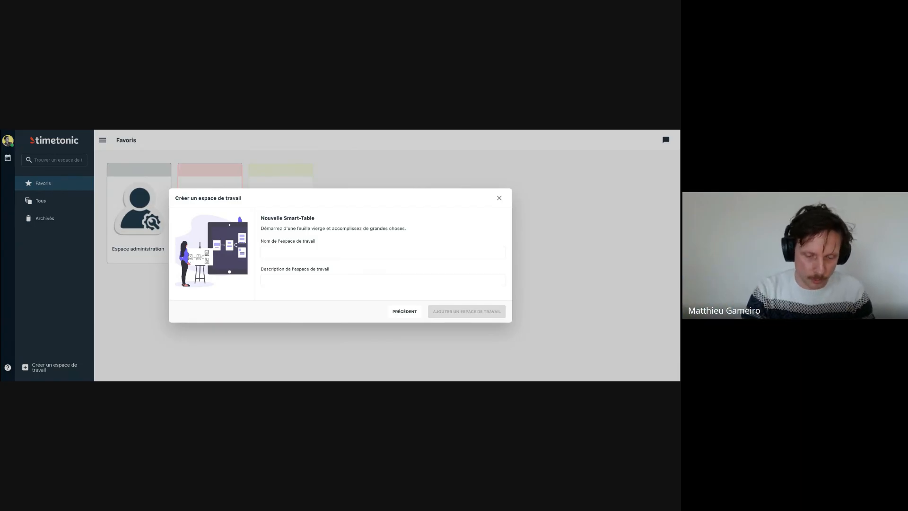
type("MAster")
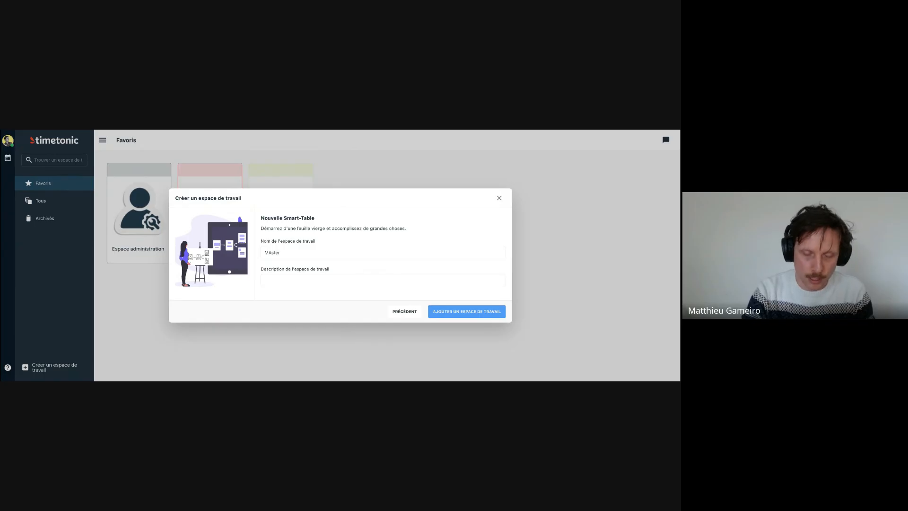
key("BackSpace")
key("BackSpace")
key("BackSpace")
key("BackSpace")
key("BackSpace")
type("aster")
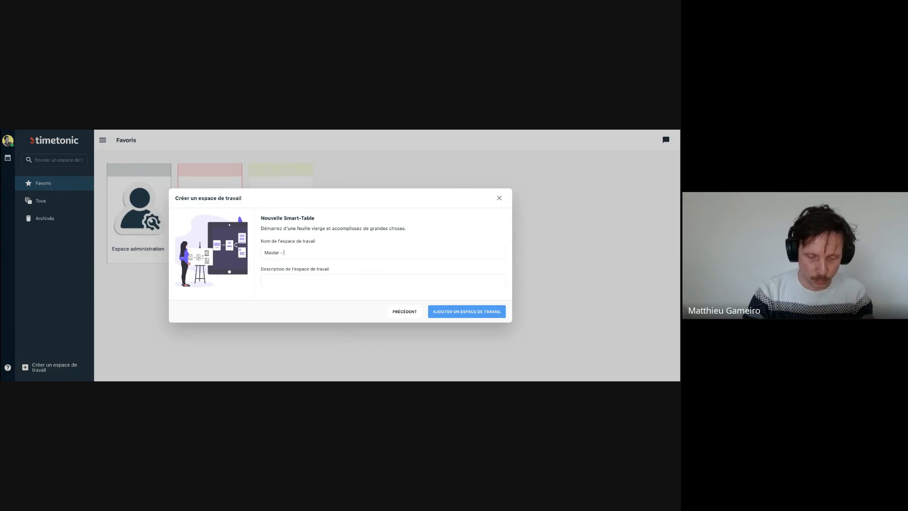
type("groupe 2")
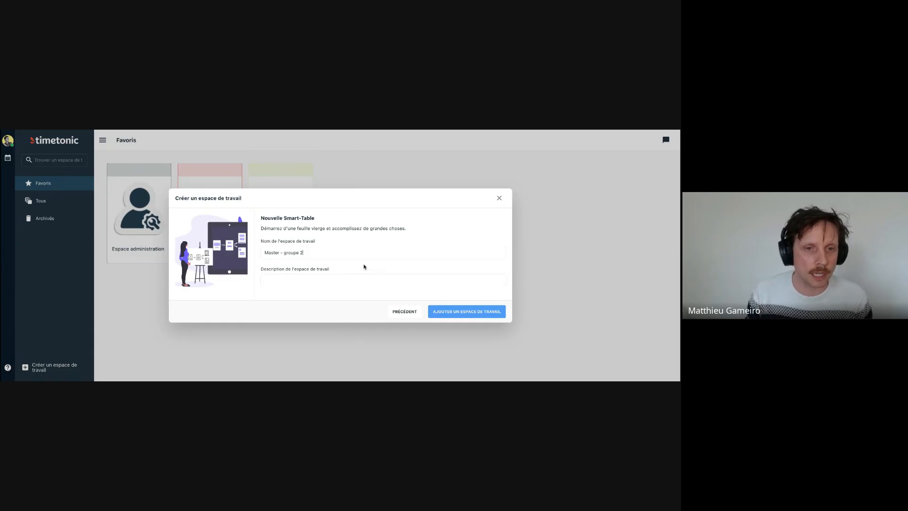
left_click(453, 311)
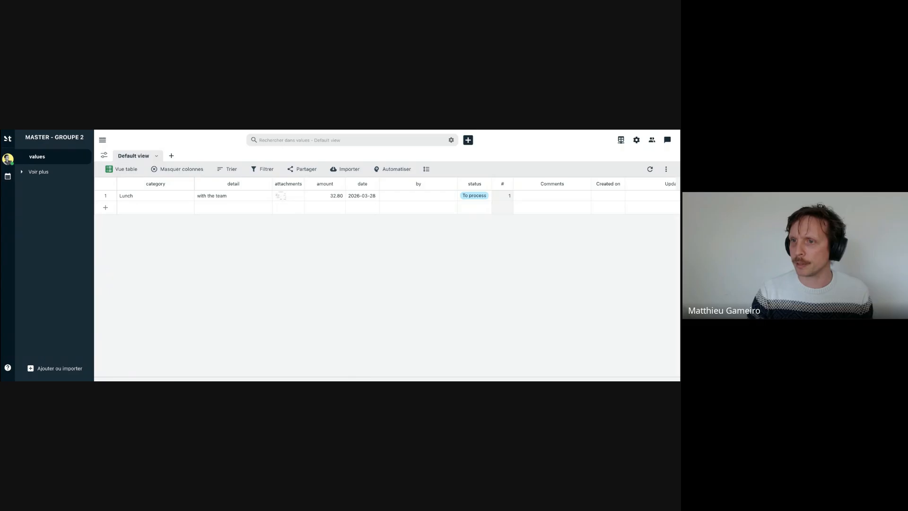
- Return to the favourite workspaces overview and reopen the "Master - groupe 2" workspace
left_click(7, 139)
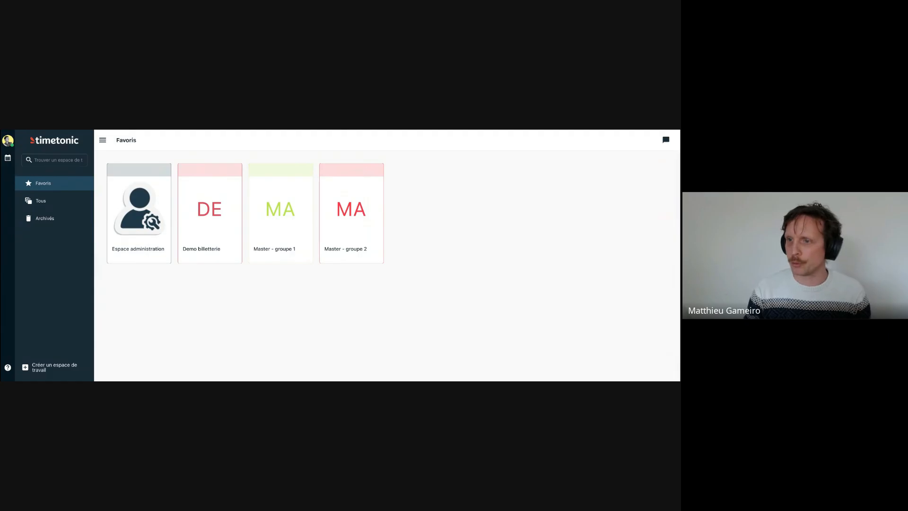
left_click(348, 214)
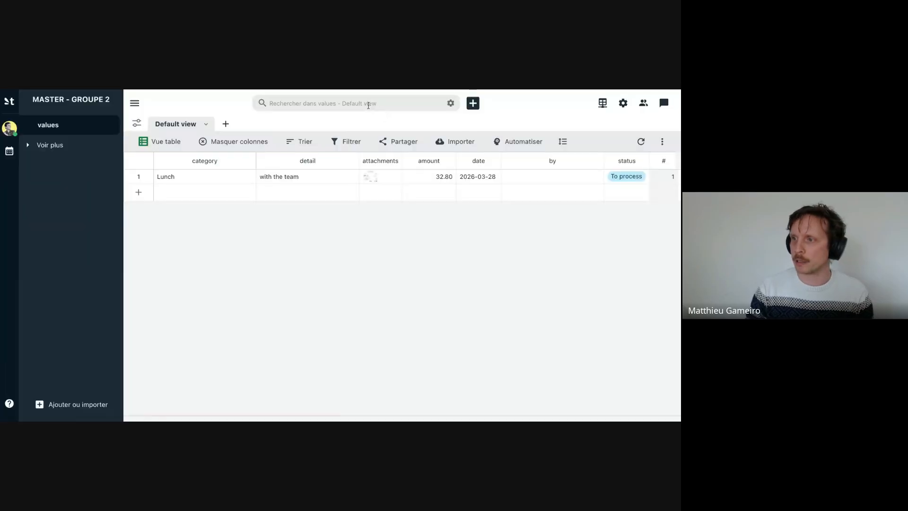
left_click(309, 102)
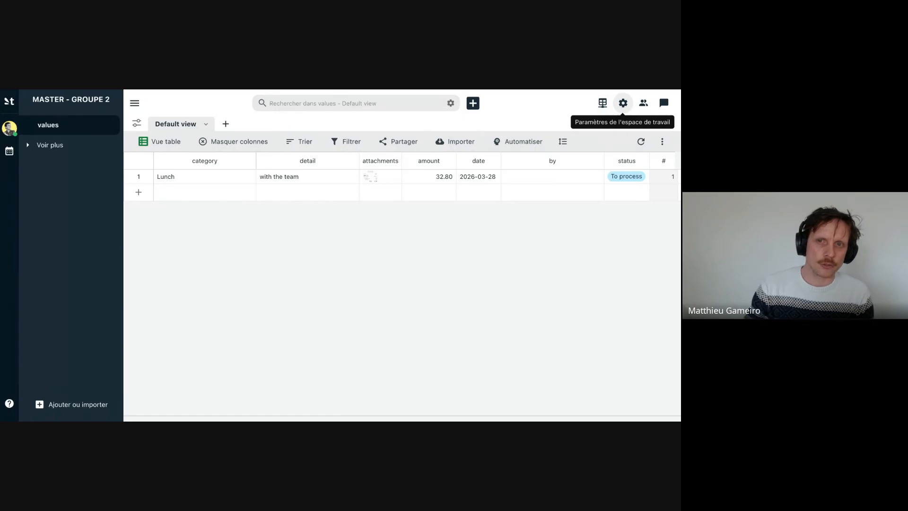
- Examine the information page and the notification, ownership and backup parameters in the settings of the "Master - groupe 2" workspace
left_click(622, 104)
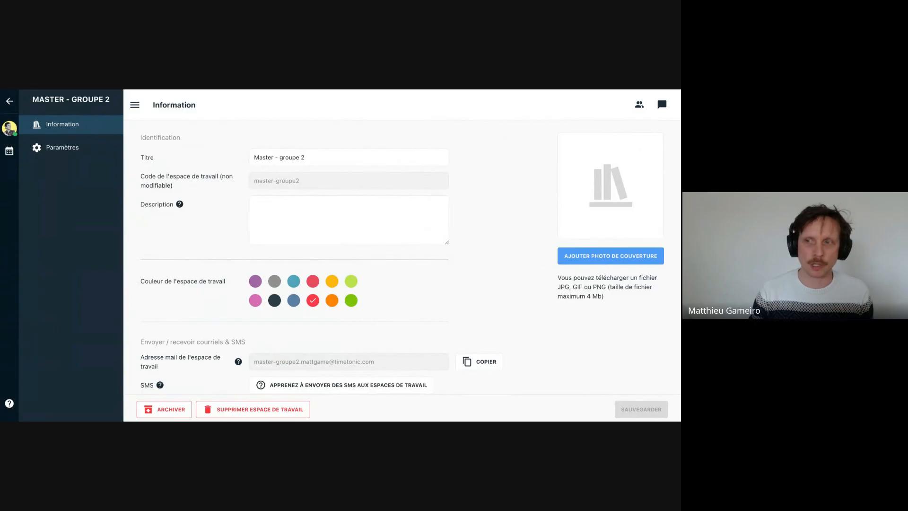
left_click(64, 148)
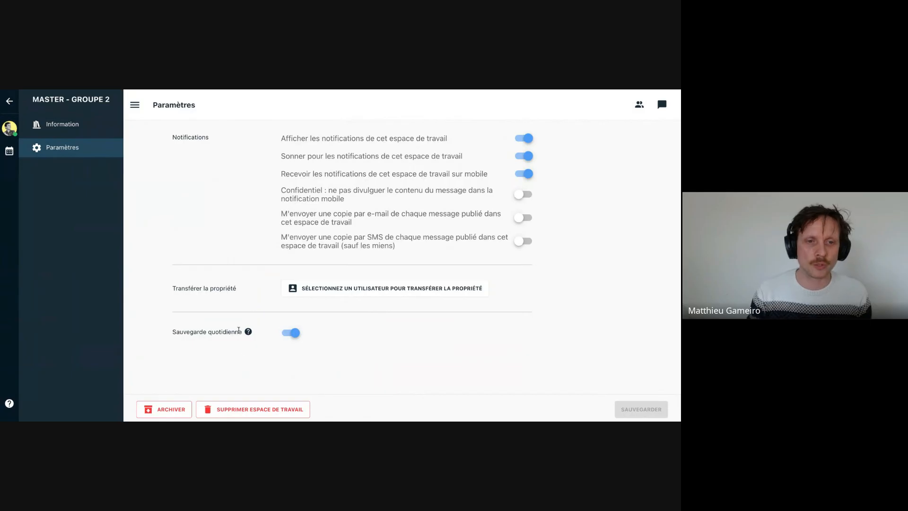
mouse_move(248, 332)
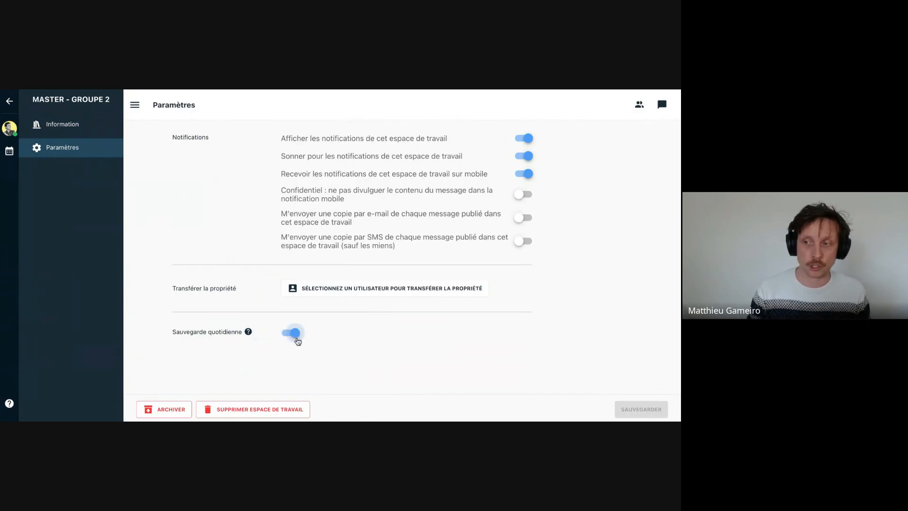
- Switch off the daily backup (Sauvegarde quotidienne) of the workspace, and return to the values table without saving
left_click(296, 338)
left_click(297, 338)
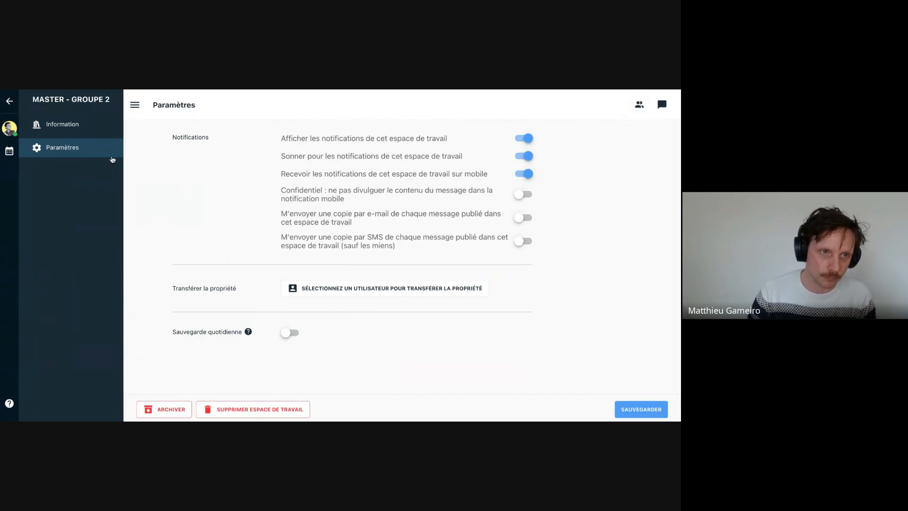
left_click(77, 128)
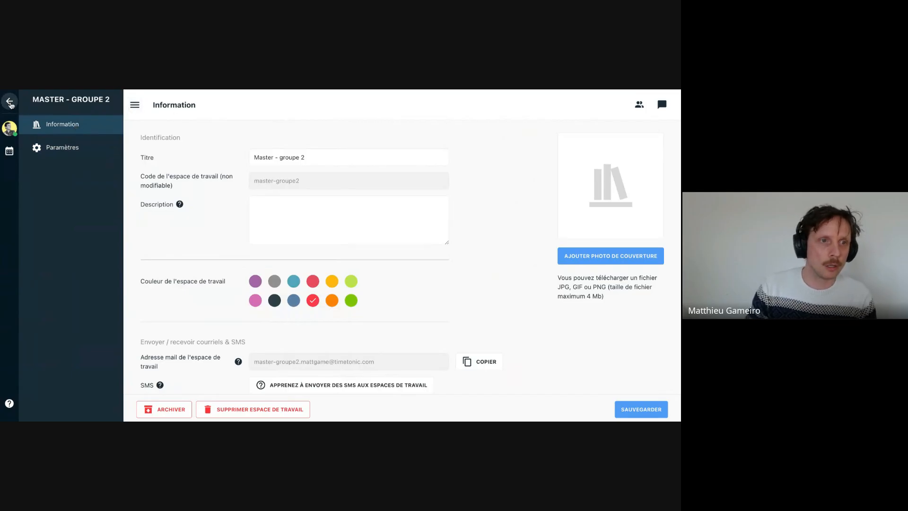
left_click(9, 103)
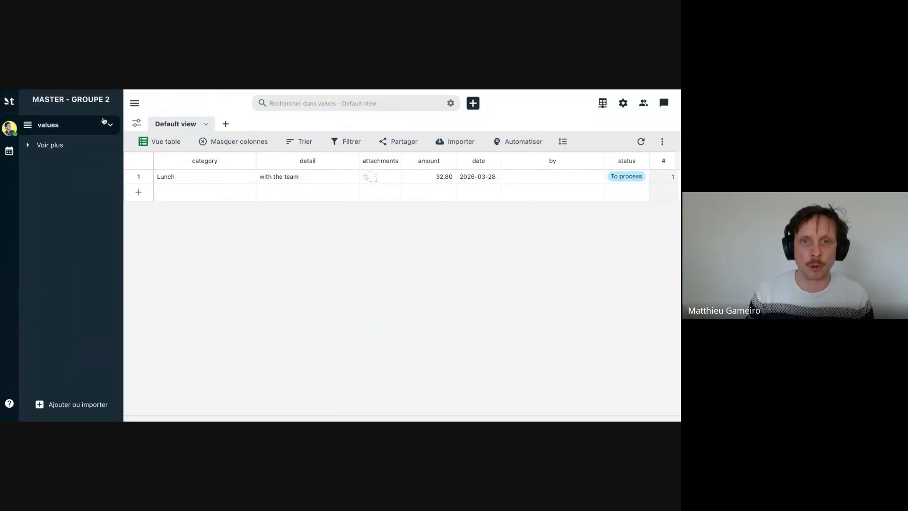
- View the messaging conversation of the "Master - groupe 2" workspace and close it without sending a message
left_click(665, 104)
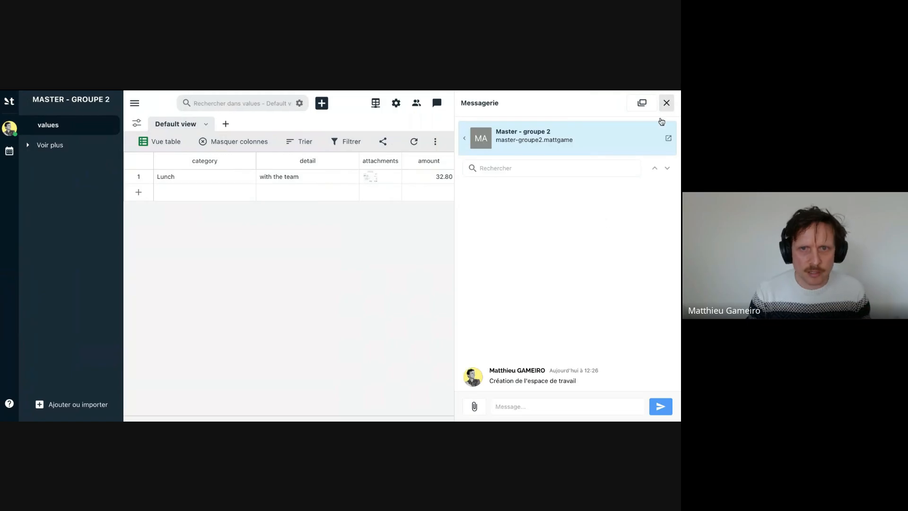
left_click(527, 404)
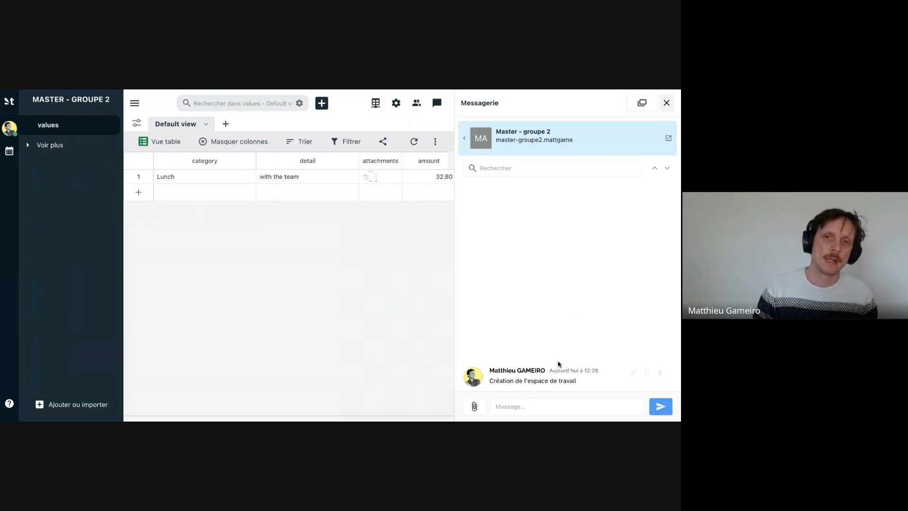
left_click(523, 408)
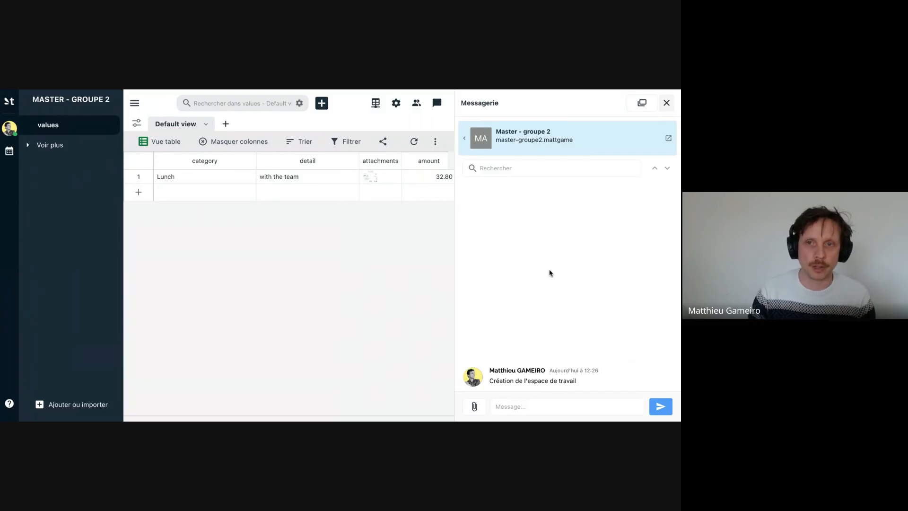
left_click(666, 102)
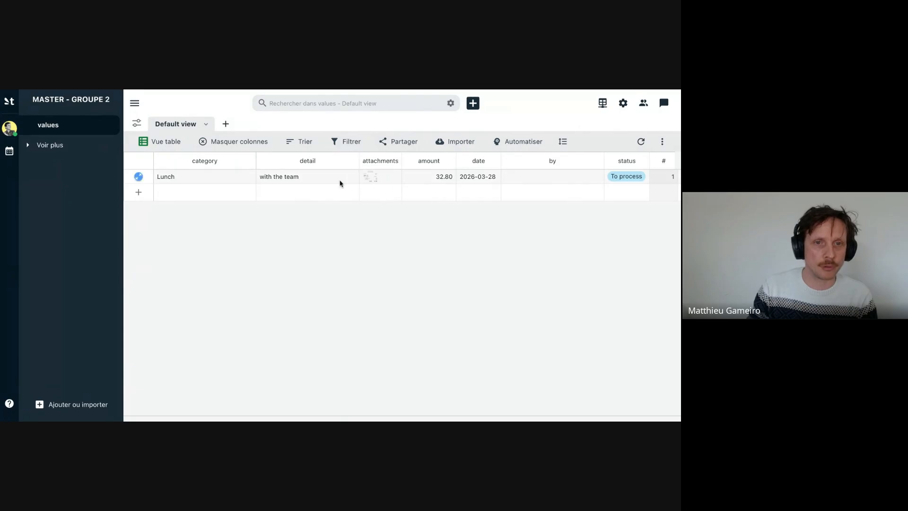
- Look through the columns of the default "values" table and delete that table from the workspace
scroll(517, 174, "right", 3)
scroll(517, 175, "right", 3)
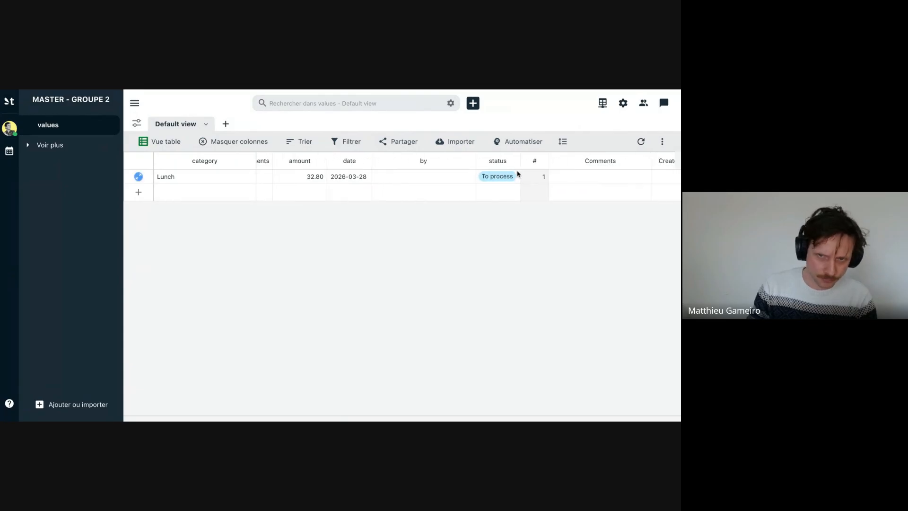
scroll(515, 174, "left", 6)
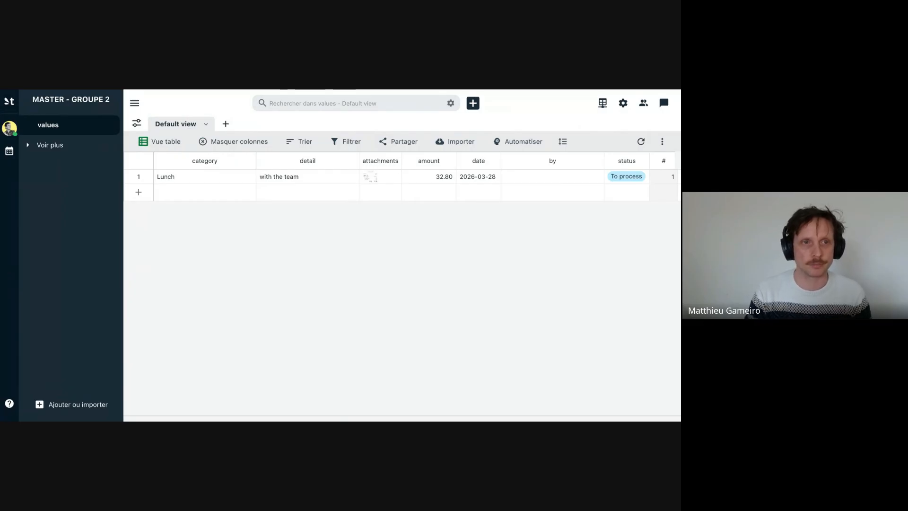
left_click(109, 125)
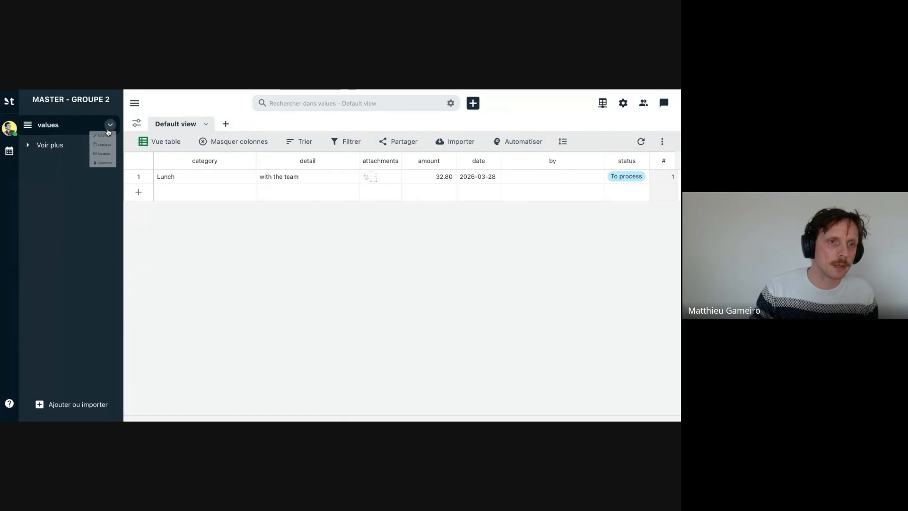
left_click(90, 203)
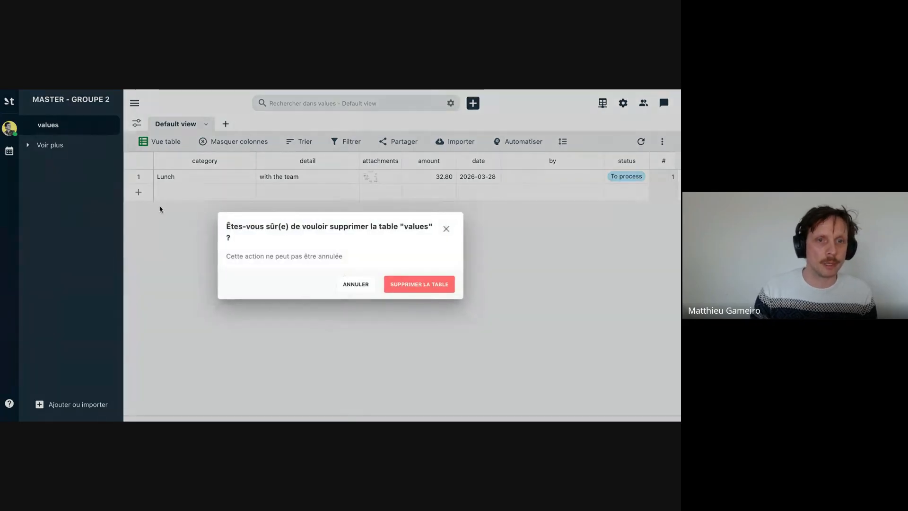
left_click(419, 284)
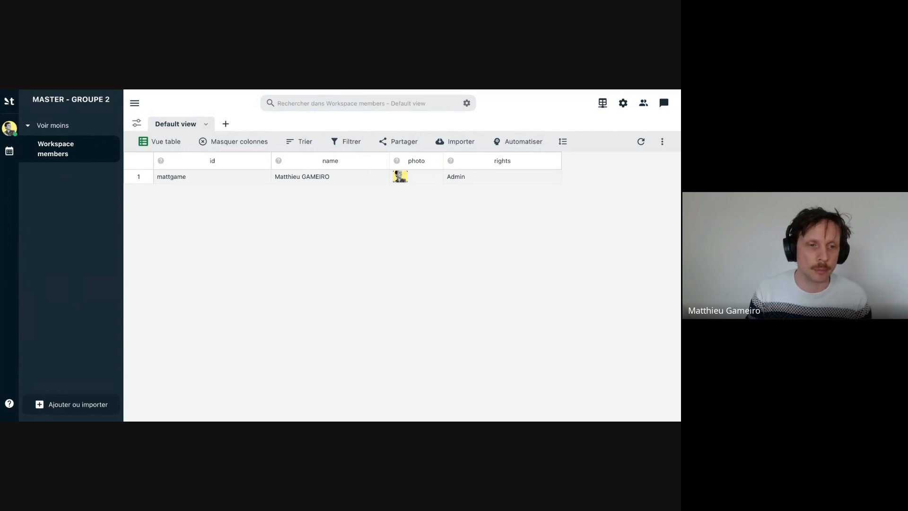
- Add a blank Smart-Table named "Activités" to the workspace and view the options of its # column
left_click(78, 405)
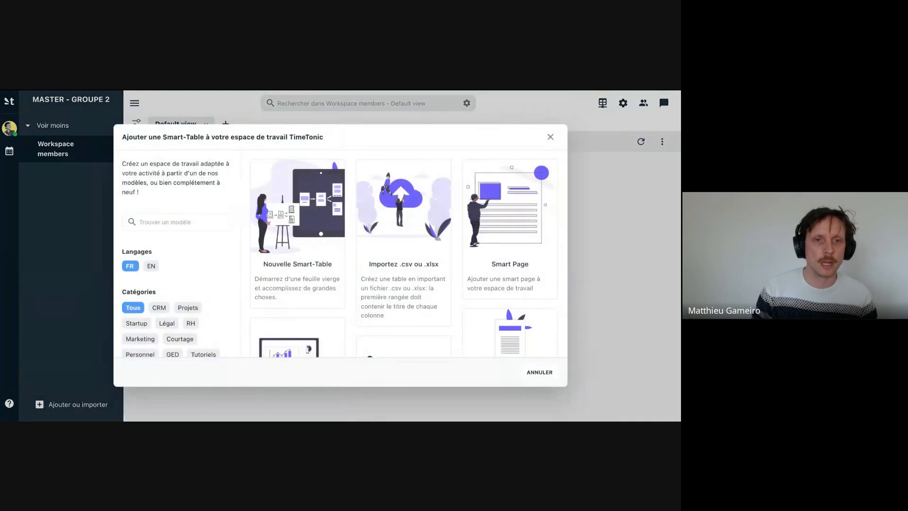
left_click(293, 251)
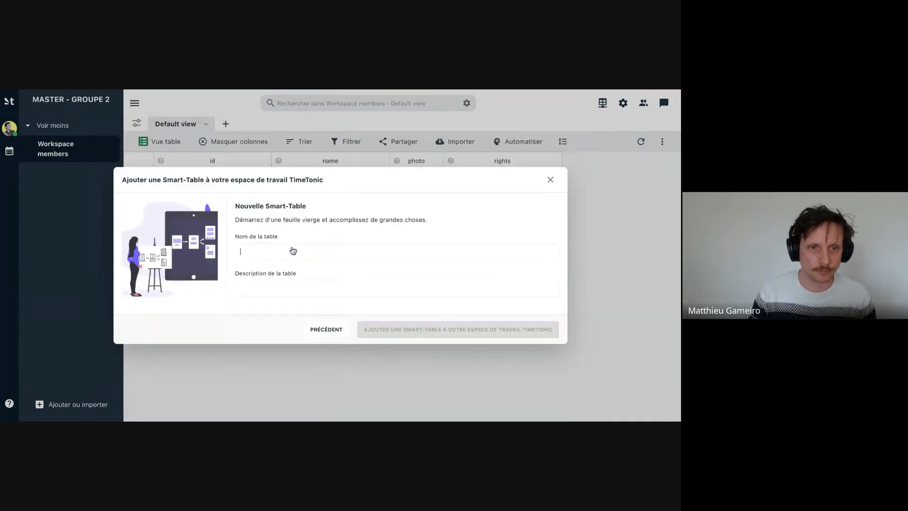
type("Act")
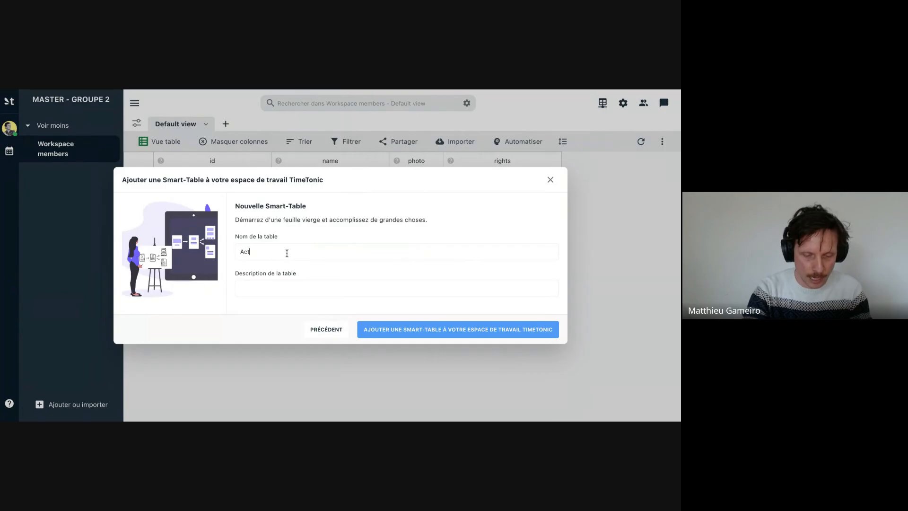
type("ivités")
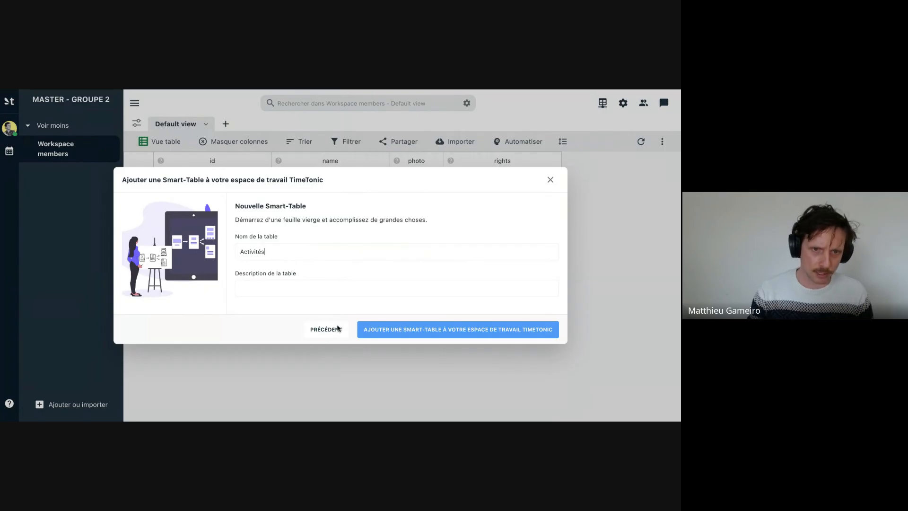
left_click(406, 331)
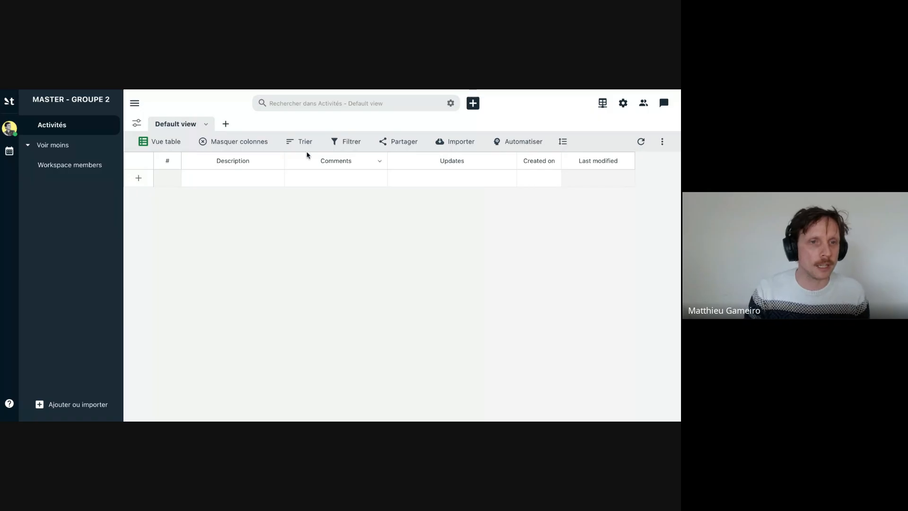
left_click(172, 162)
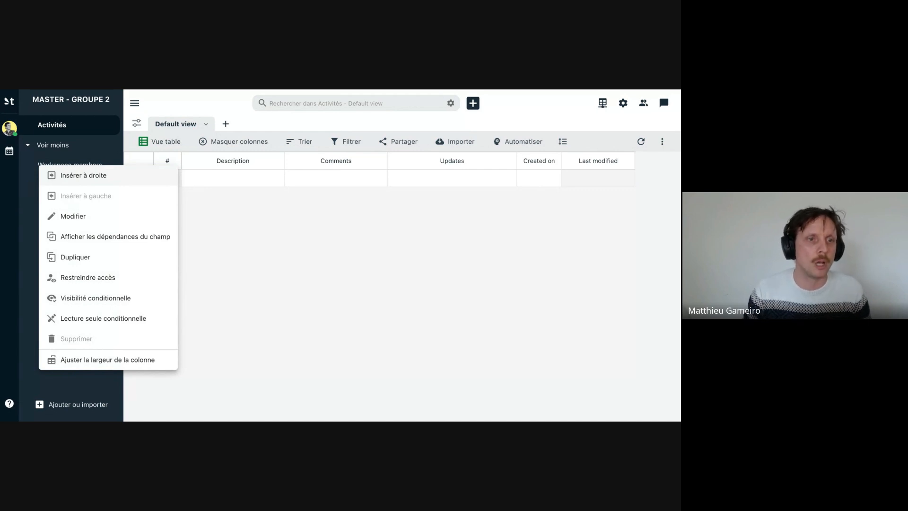
left_click(334, 254)
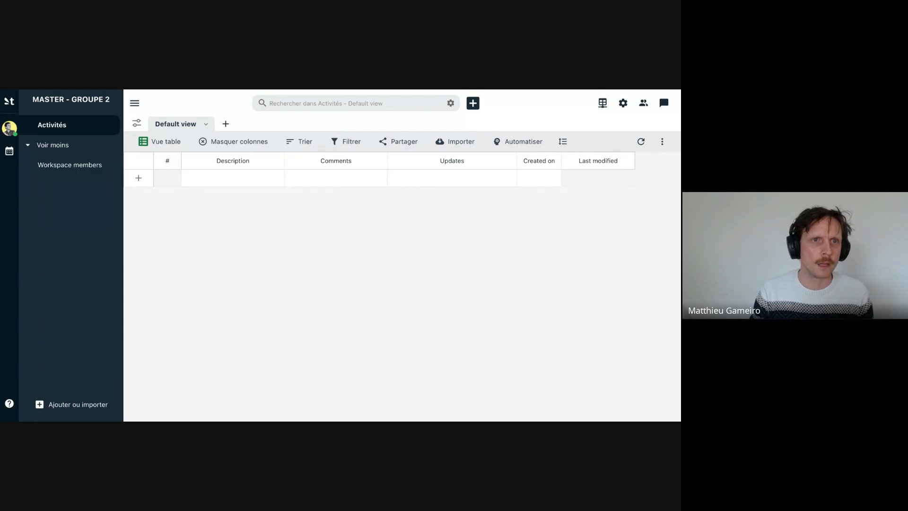
- Switch to the Miro board and replace the "Nom table" label in the ERD frame with "Activités"
key("ctrl+Tab")
scroll(377, 354, "right", 3)
scroll(368, 337, "down", 10)
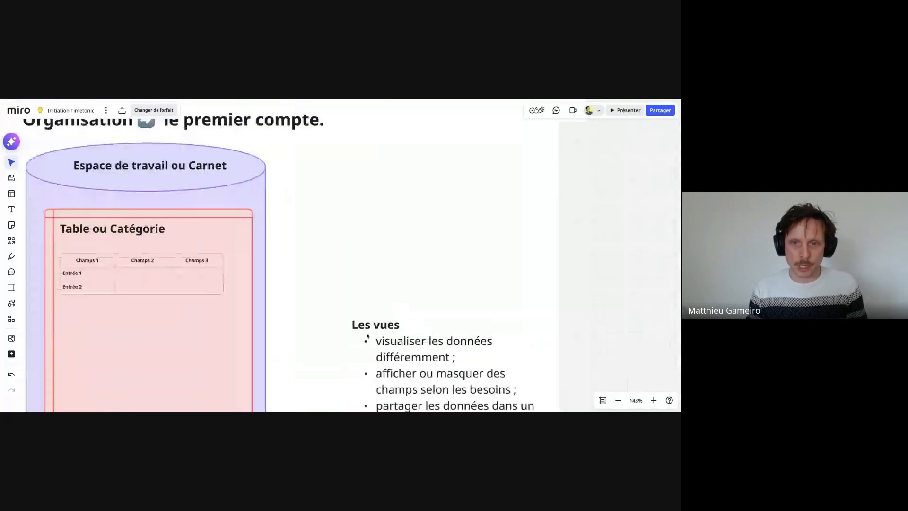
scroll(368, 336, "right", 5)
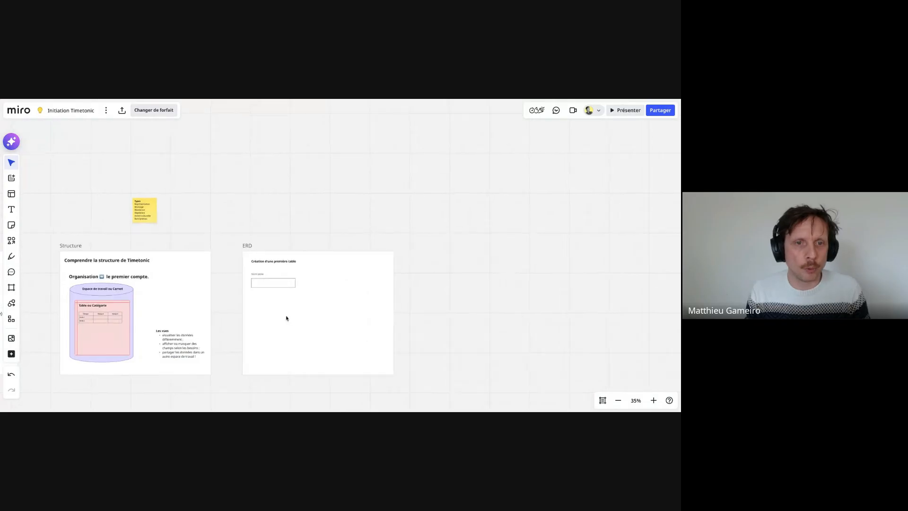
scroll(285, 317, "up", 4)
scroll(286, 318, "right", 5)
scroll(287, 318, "down", 1)
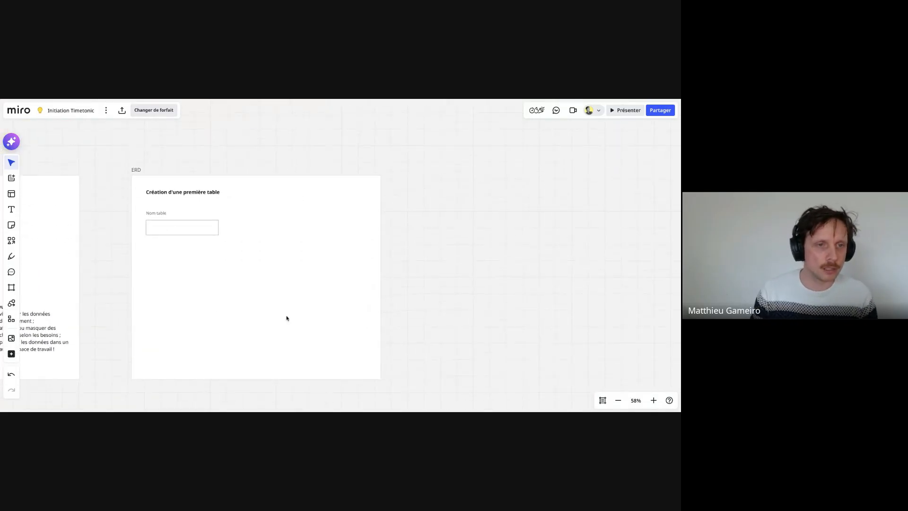
left_click(286, 317)
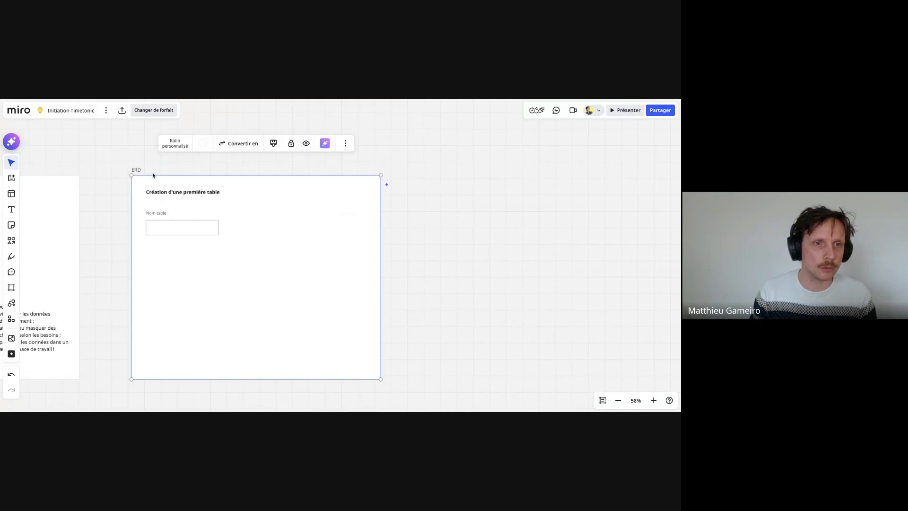
left_click(169, 227)
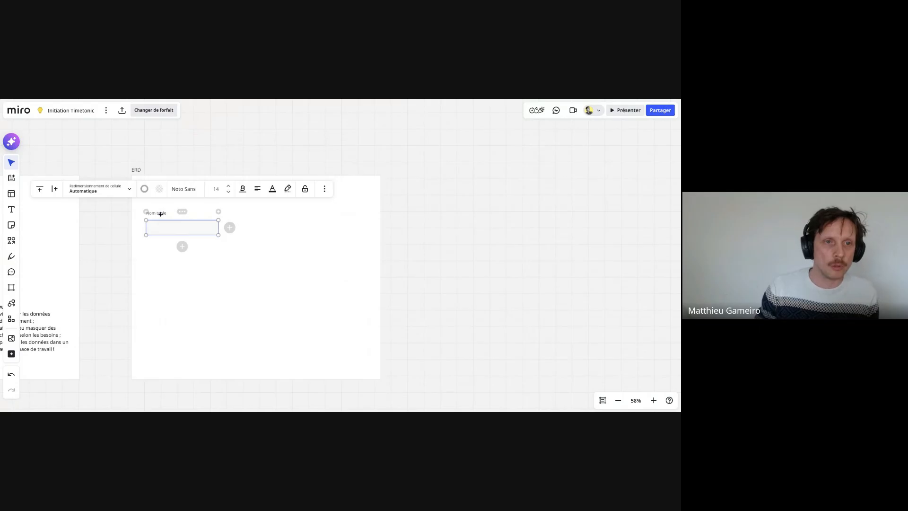
left_click(159, 213)
triple_click(158, 214)
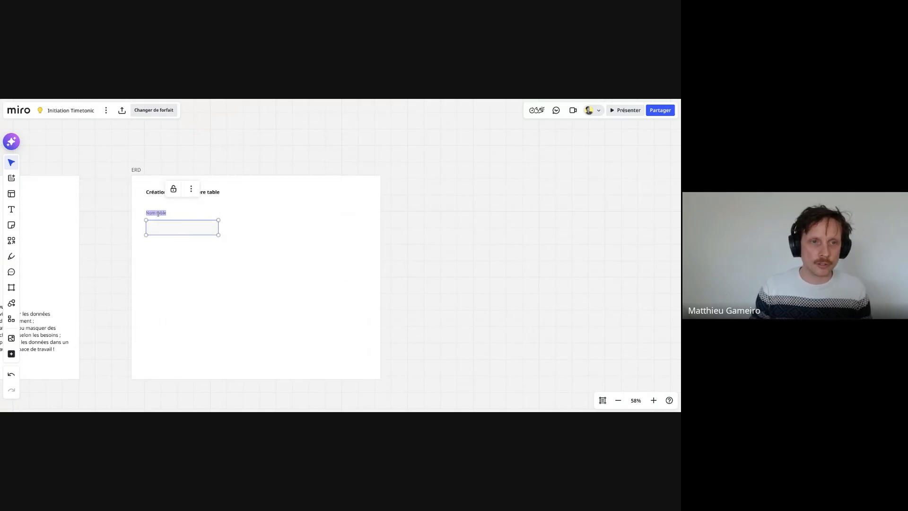
type("Ad")
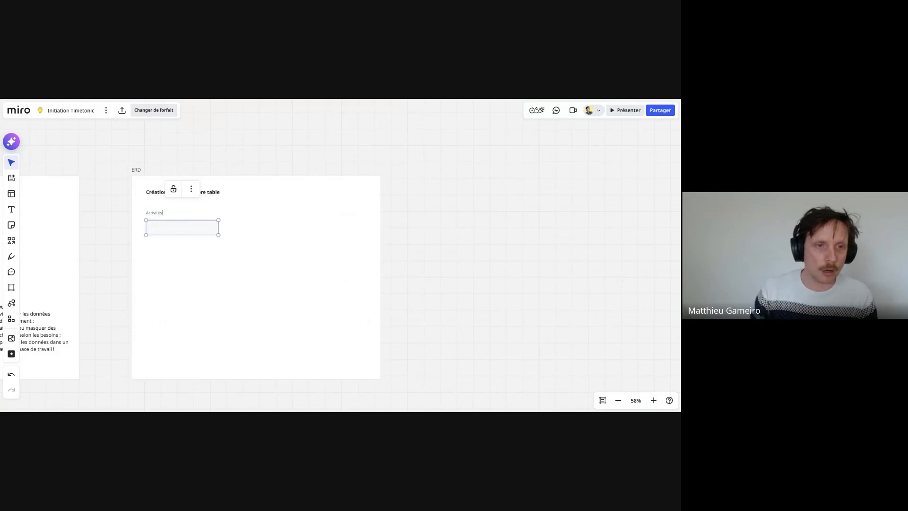
- Enter "Nom" as the first field in the empty cell of the Activités table diagram
left_click(169, 228)
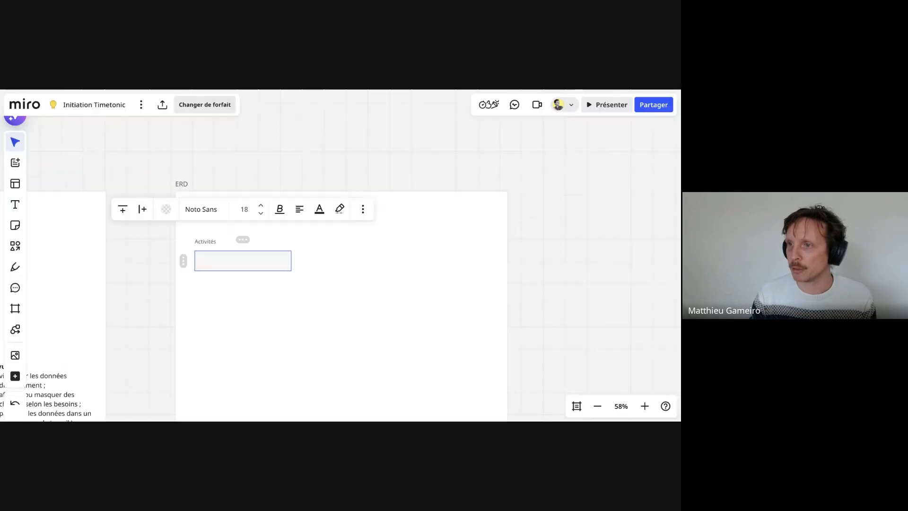
left_click(232, 261)
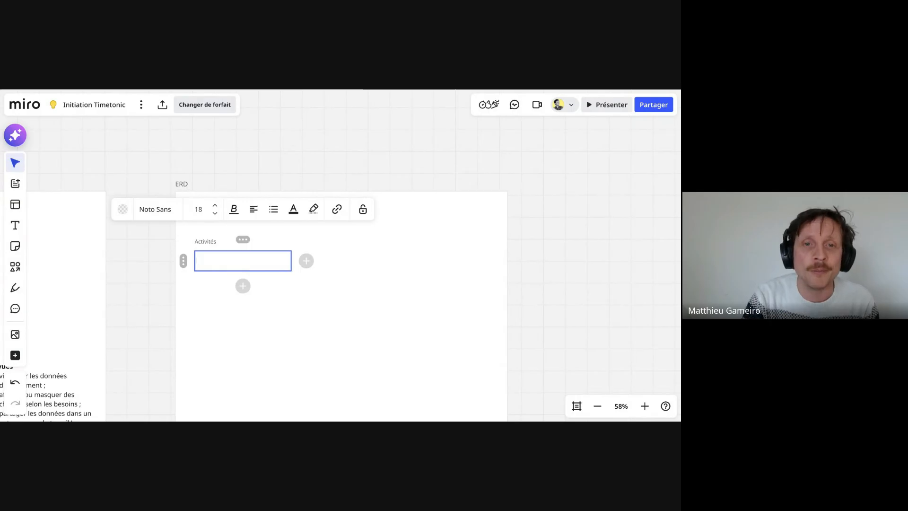
type("Nom")
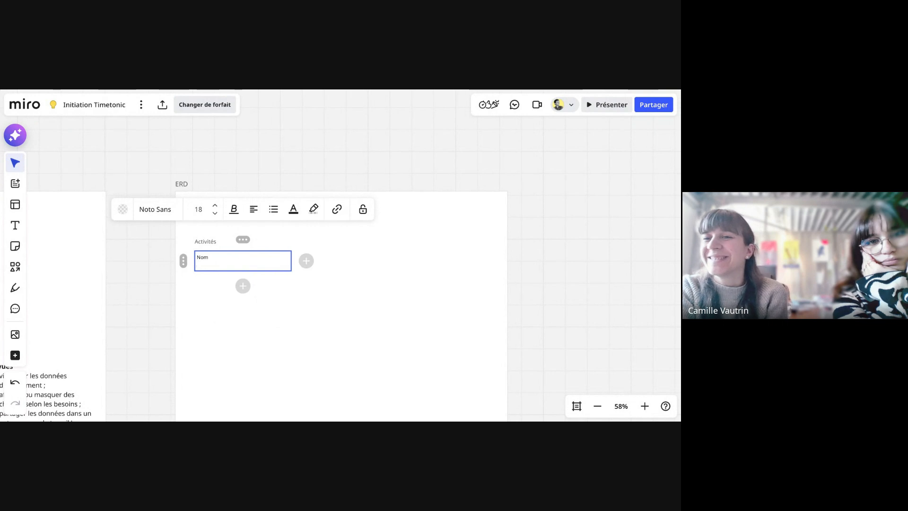
left_click(305, 290)
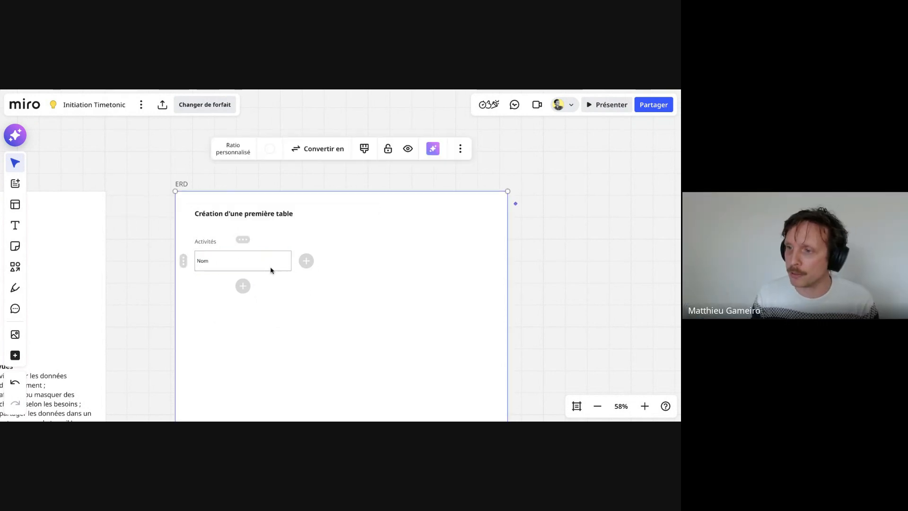
- Add a row below "Nom" in the Activités diagram and enter "Spectacle" in it
left_click(271, 269)
left_click(243, 286)
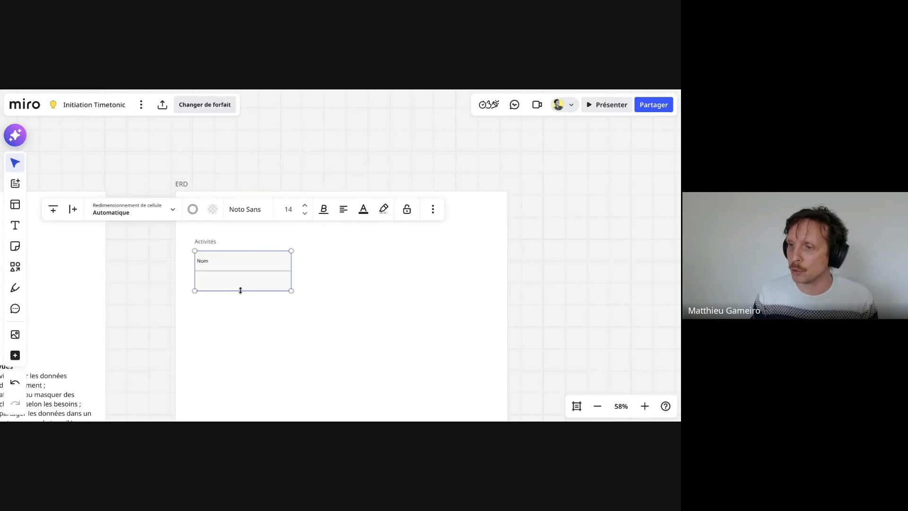
left_click(218, 284)
left_click(217, 284)
type("S")
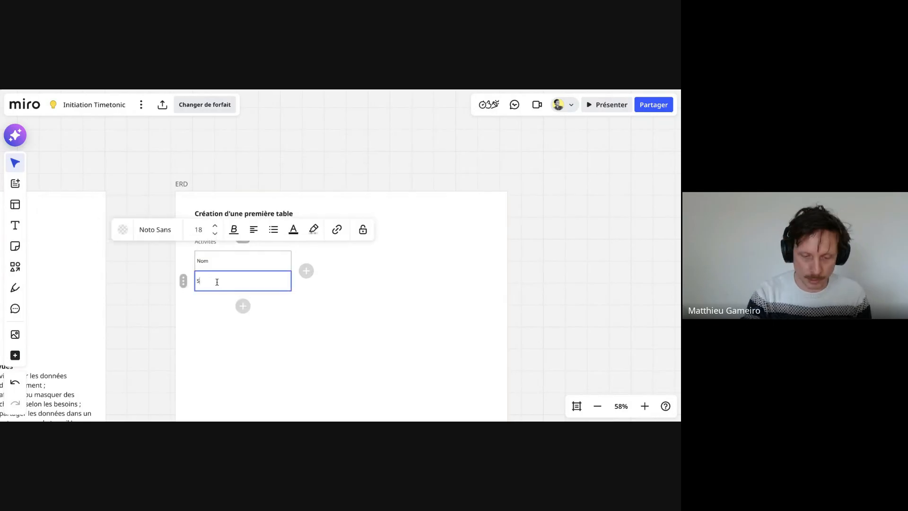
type("pectacle")
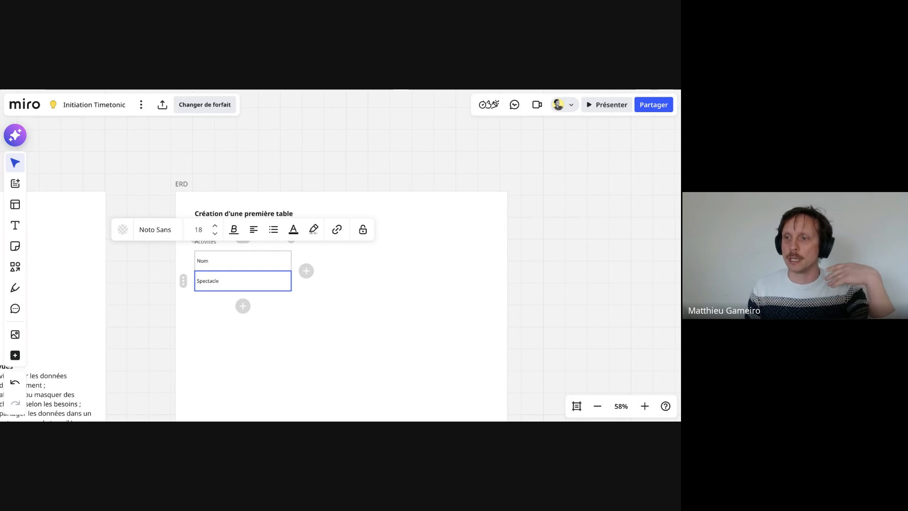
- Add a row below "Spectacle" in the Activités diagram and enter "Type" in it
left_click(243, 306)
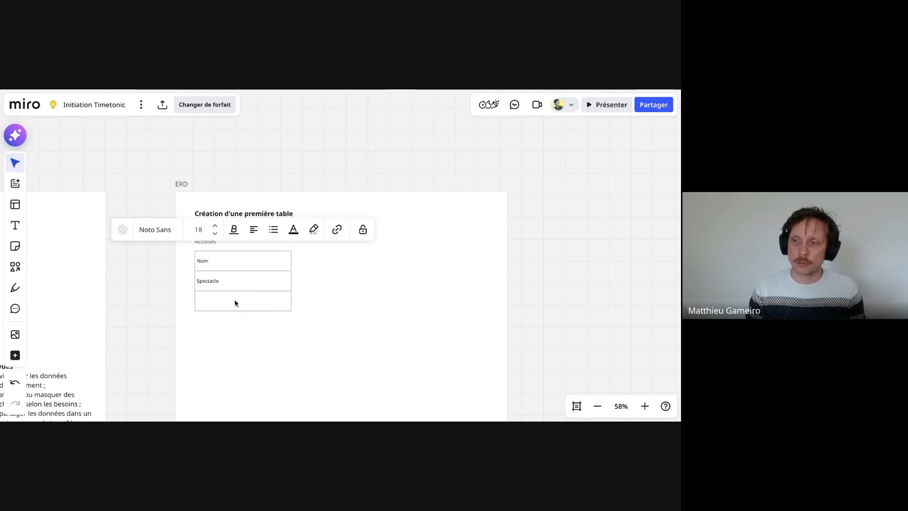
left_click(235, 303)
left_click(235, 303)
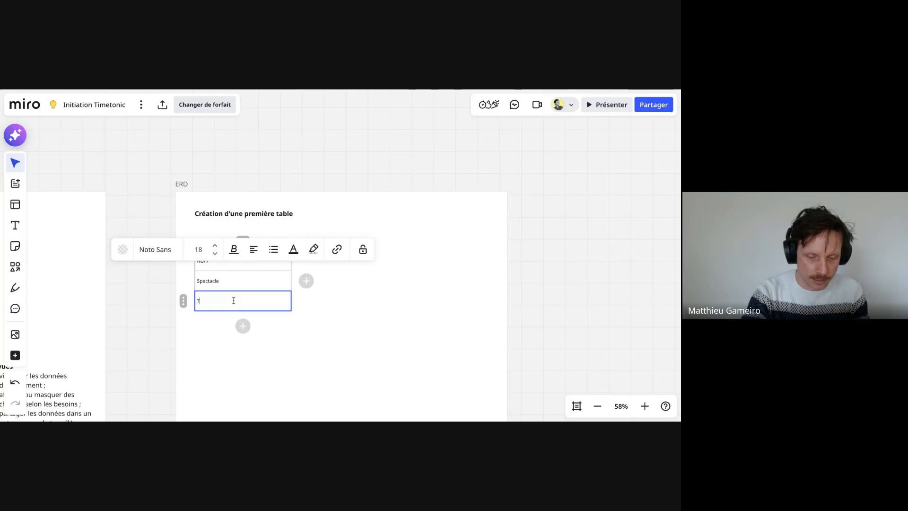
type("Type")
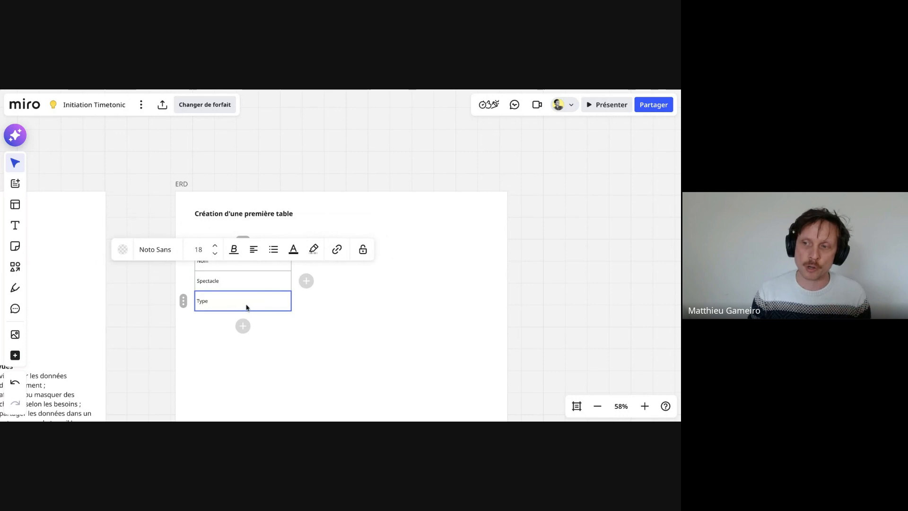
left_click(217, 298)
left_click(217, 300)
left_click(227, 300)
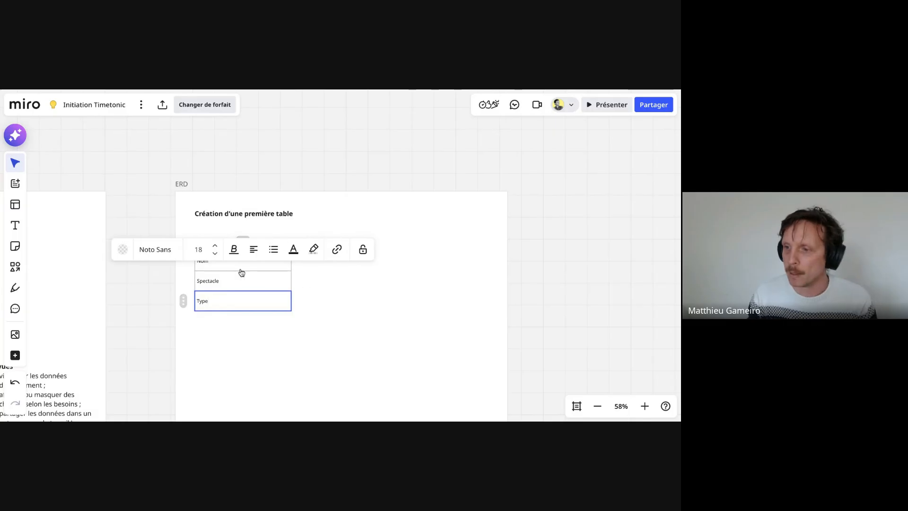
- Add a row below "Type" in the Activités diagram and enter "Date de début" in it
left_click(358, 320)
left_click(254, 302)
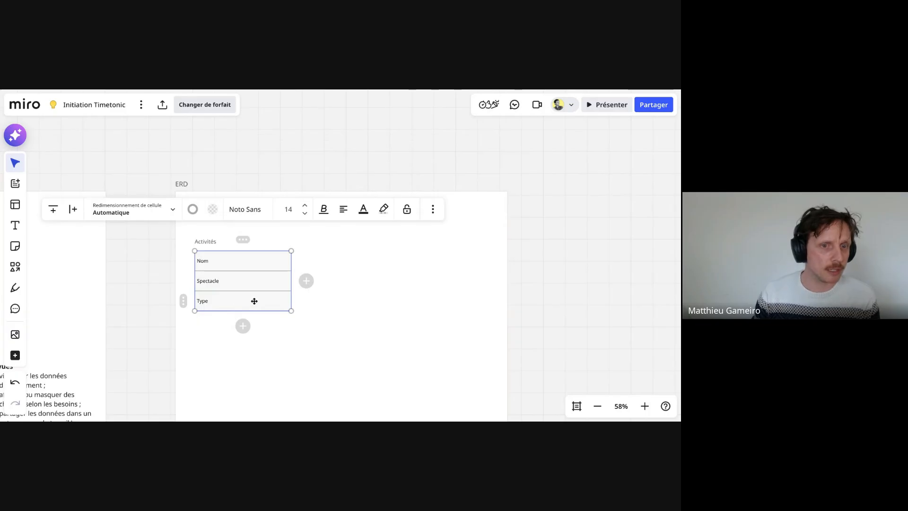
left_click(242, 323)
type("Dat")
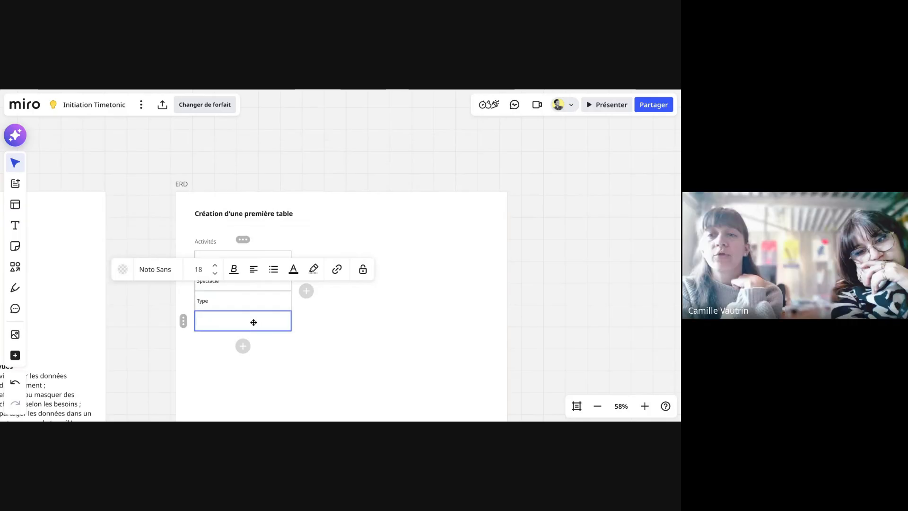
type("es")
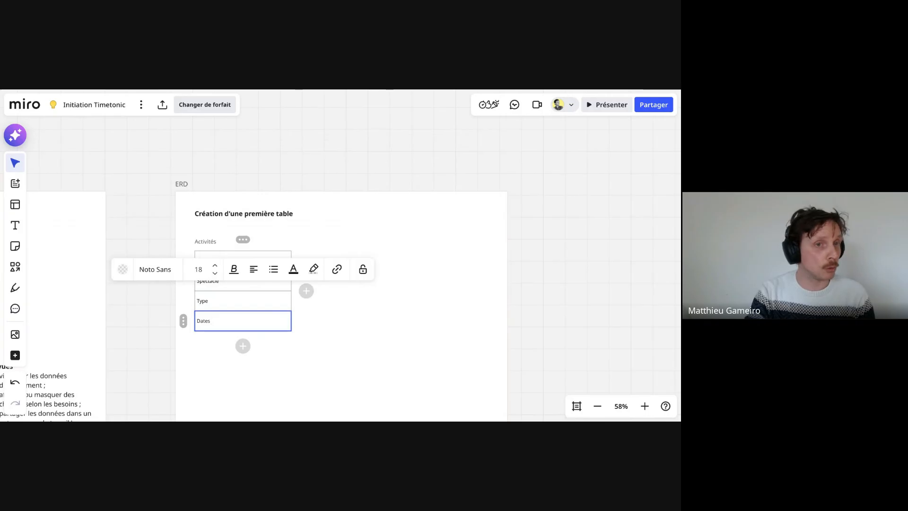
key("BackSpace")
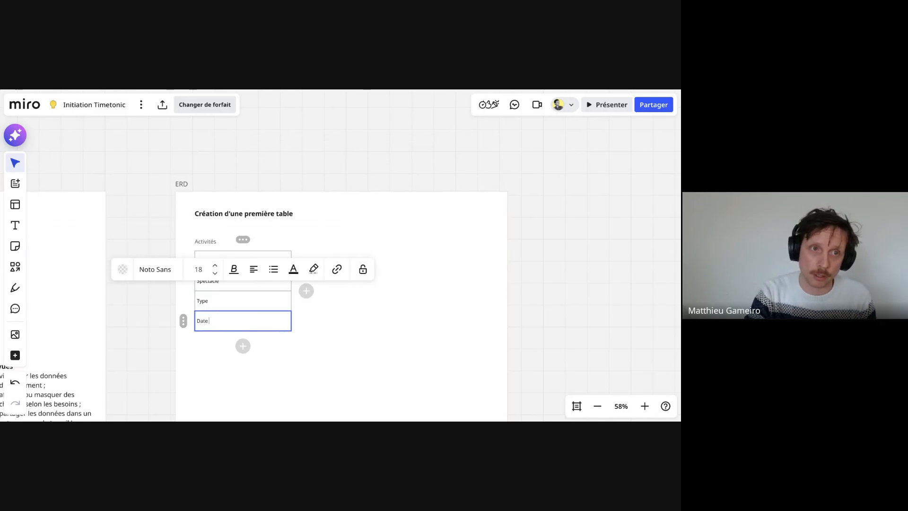
type("de début")
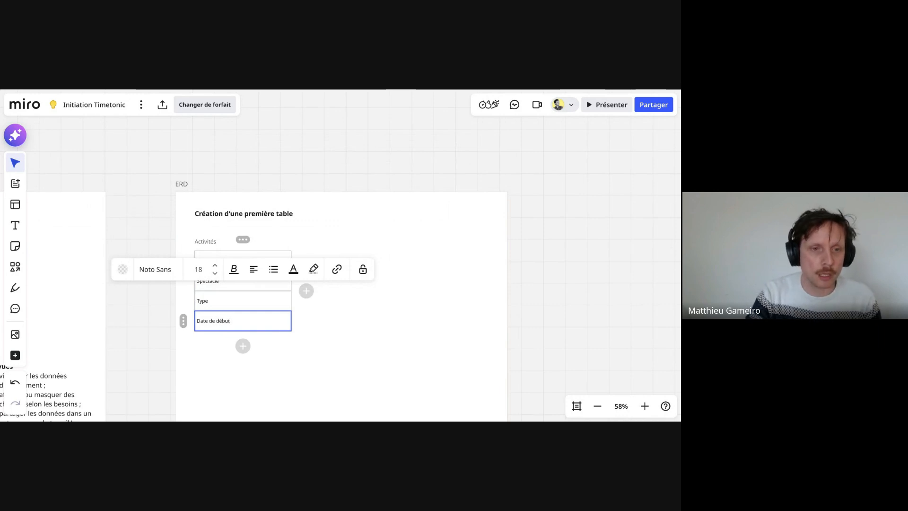
- Add a row below "Date de début" in the Activités diagram and paste a copy of that field's text into it
key("Return")
key("BackSpace")
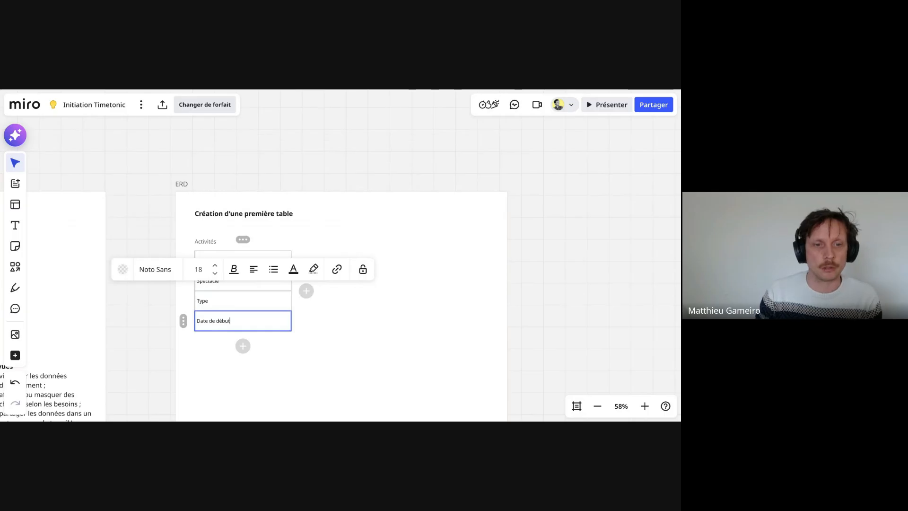
left_click(337, 338)
left_click(256, 325)
left_click(243, 346)
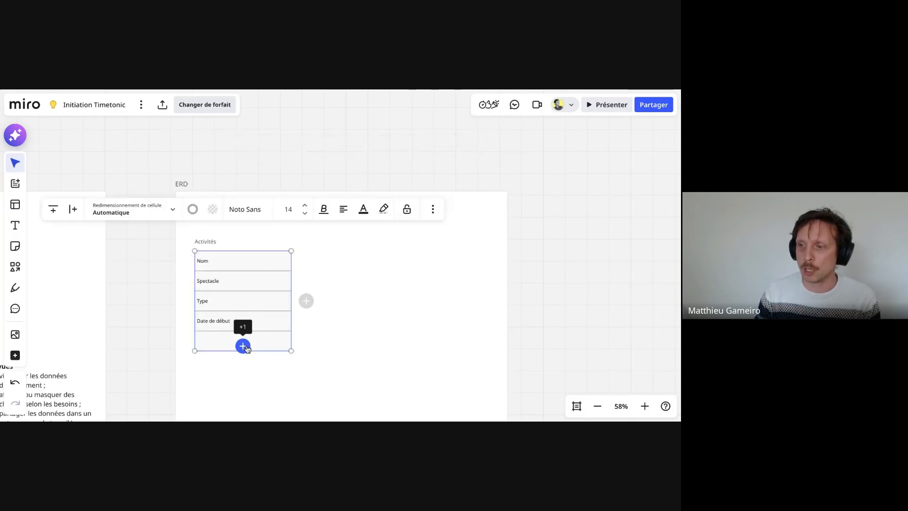
double_click(229, 322)
key("ctrl+c")
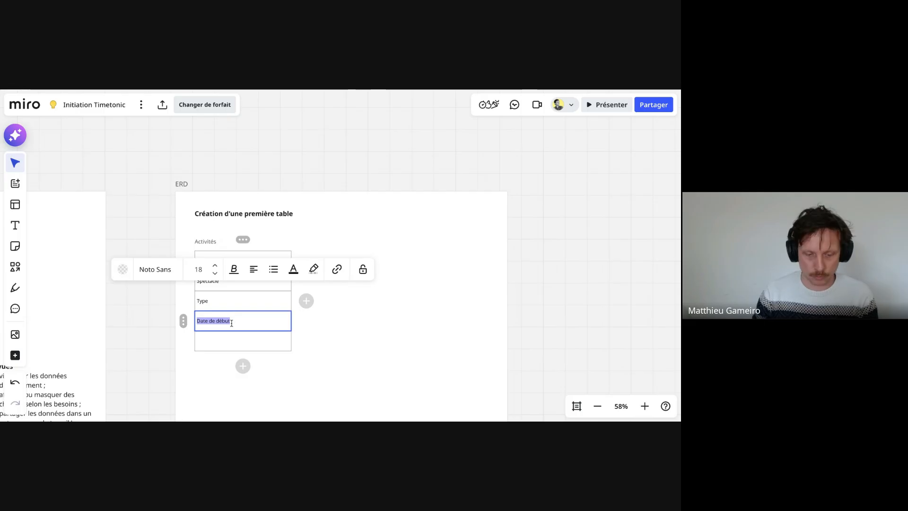
left_click(226, 337)
left_click(225, 339)
key("ctrl+v")
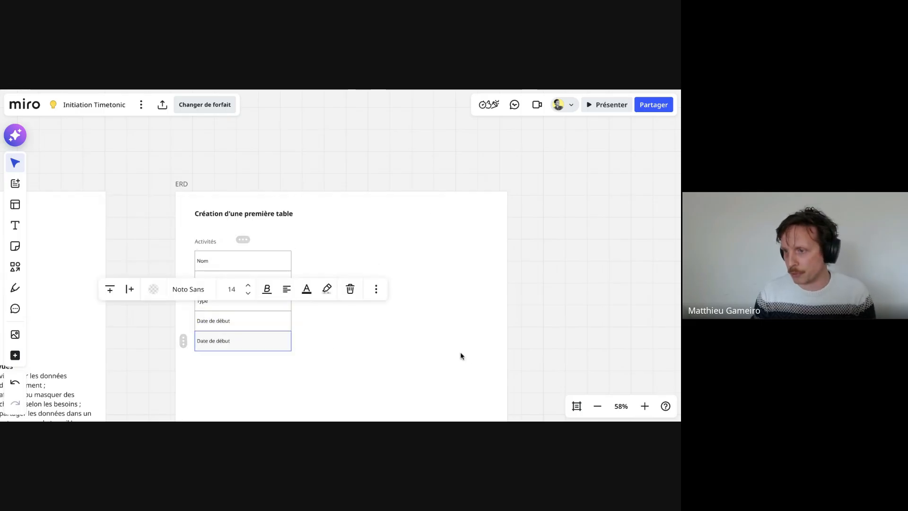
- Change the duplicated text in the last row of the Activités diagram to "Date de fin"
double_click(224, 341)
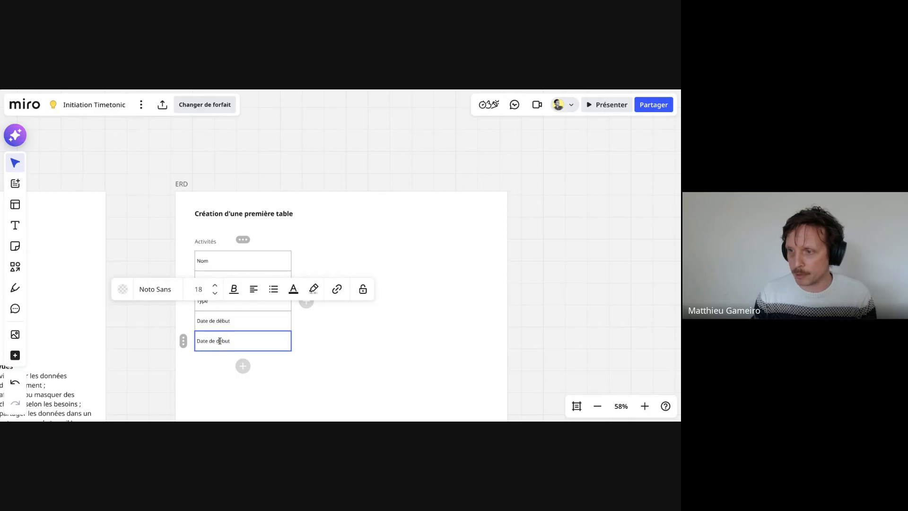
type("Fin")
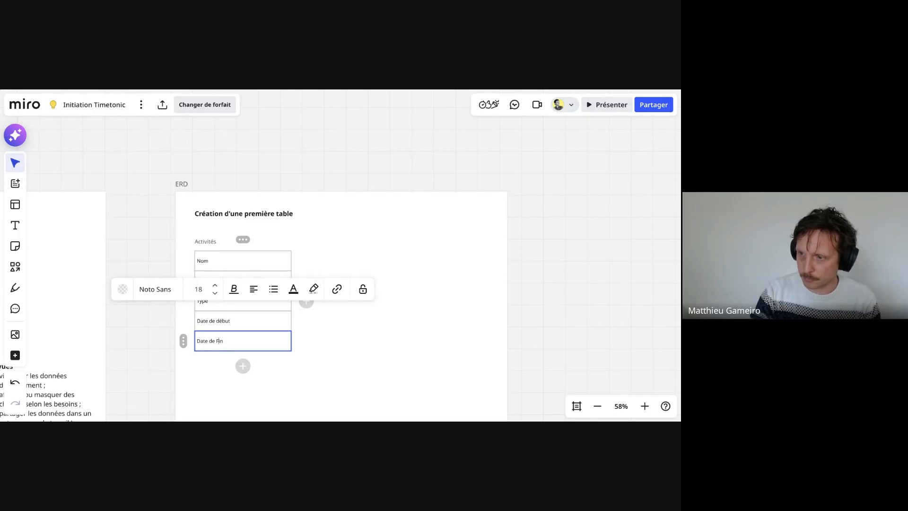
key("BackSpace")
key("BackSpace")
key("BackSpace")
type("fin")
left_click(298, 354)
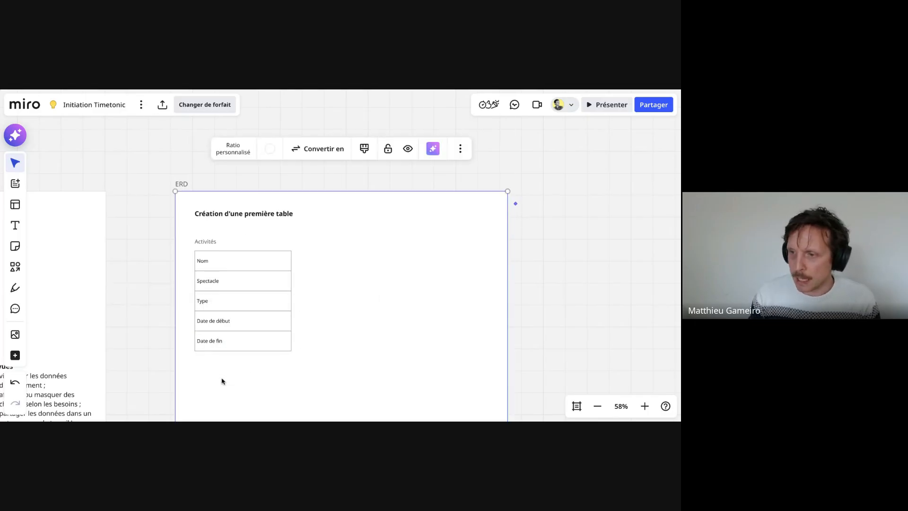
- Add a row below "Date de fin" in the Activités diagram and enter "Lieu" in it
left_click(241, 349)
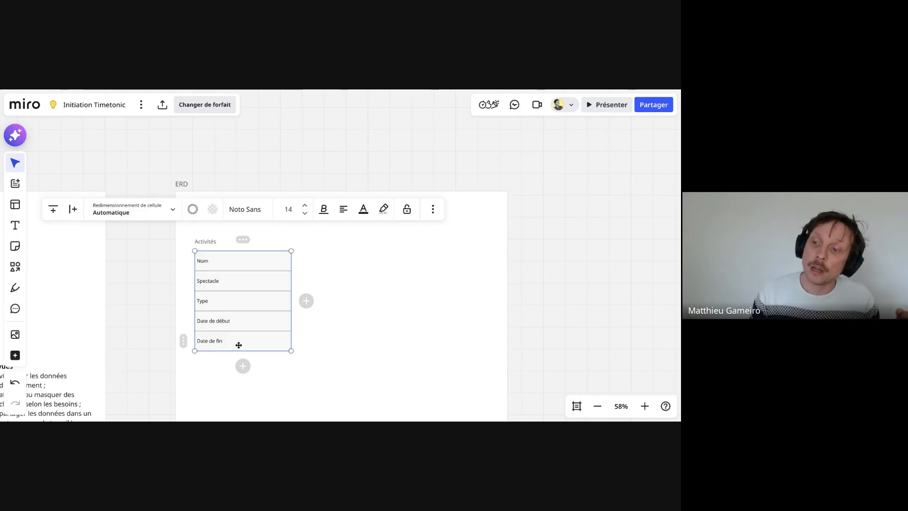
left_click(238, 345)
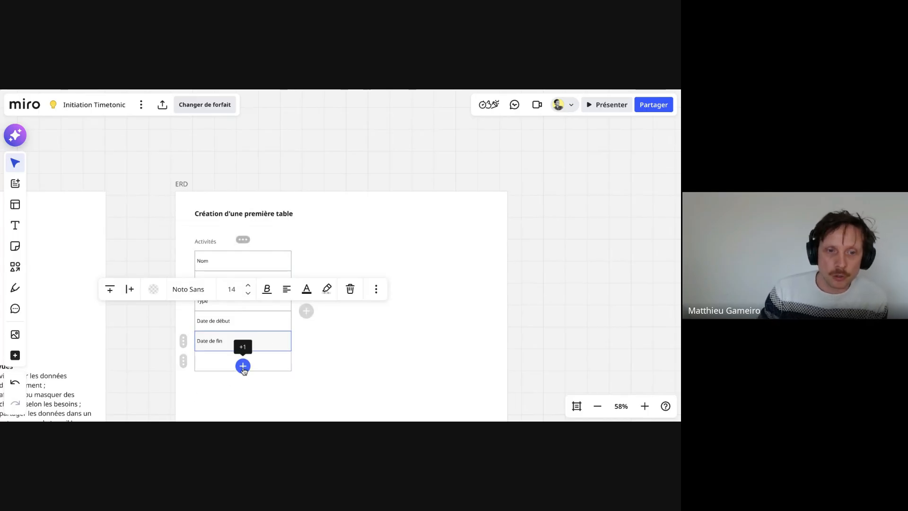
left_click(242, 365)
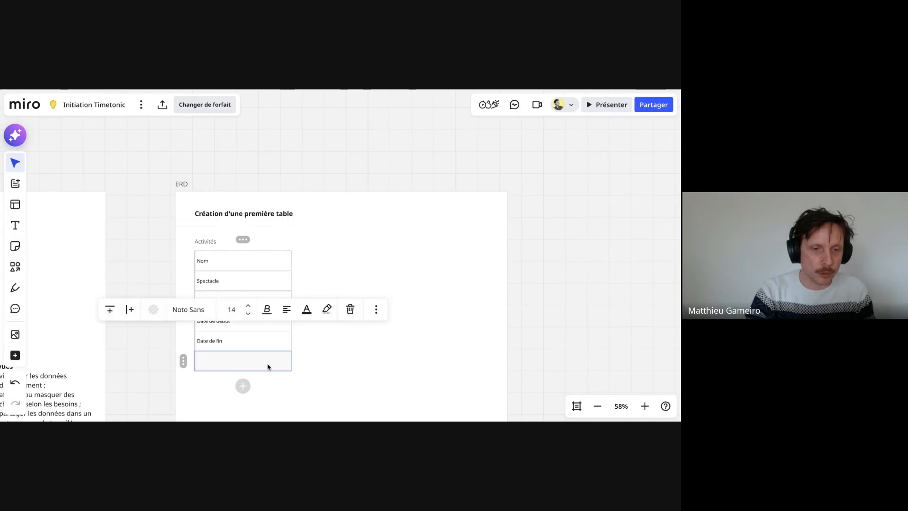
left_click(265, 362)
type("Lieux")
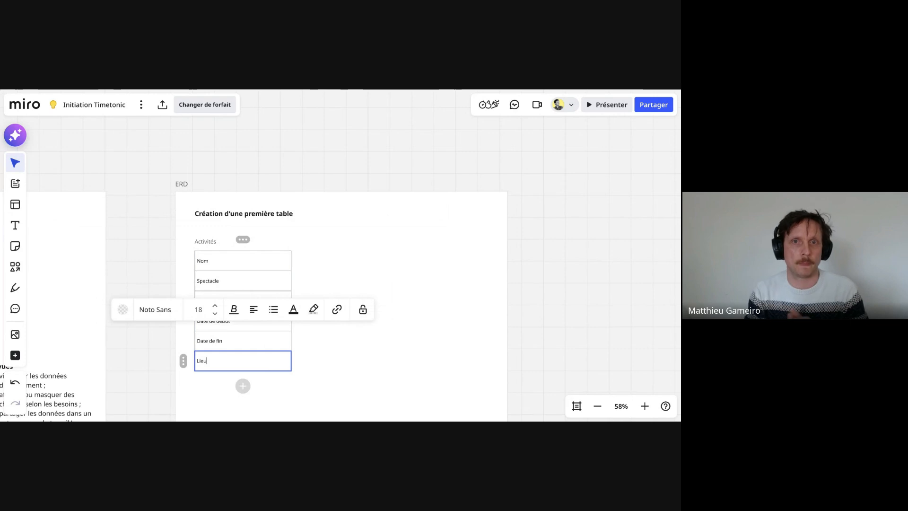
left_click(445, 308)
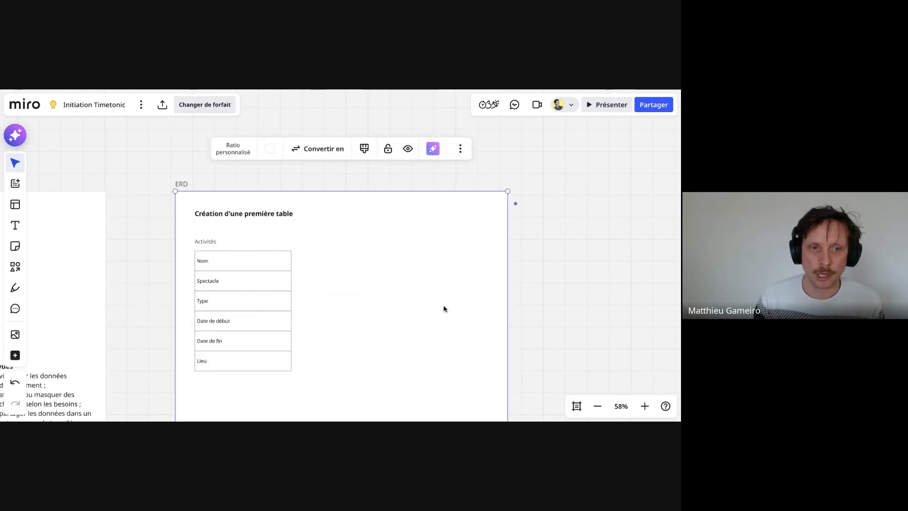
- Duplicate the Activités table diagram beside the original within the ERD frame and title the copy "Lieux"
left_click(259, 308)
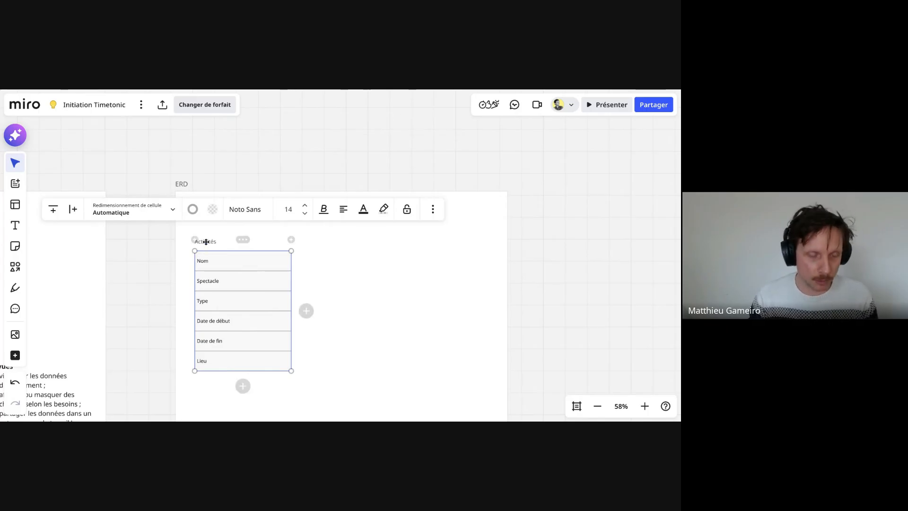
left_click_drag(212, 241, 371, 237)
double_click(371, 237)
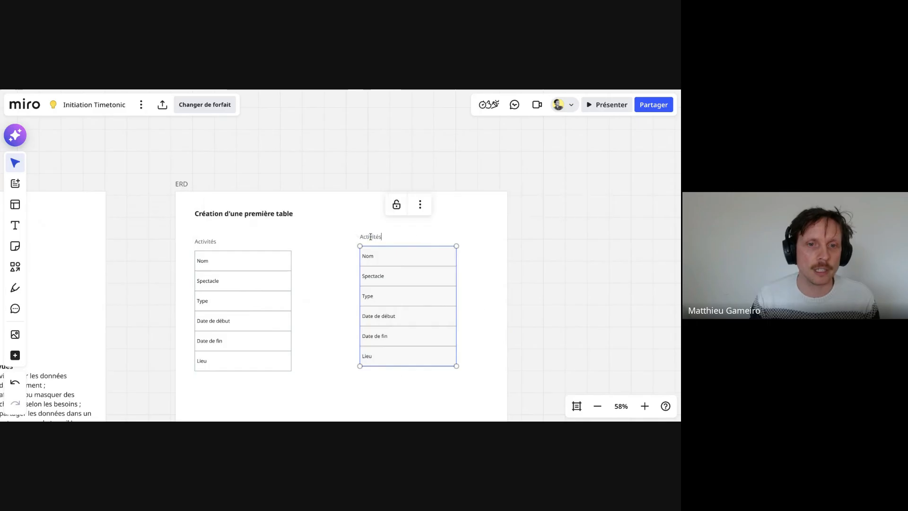
type("Lieu")
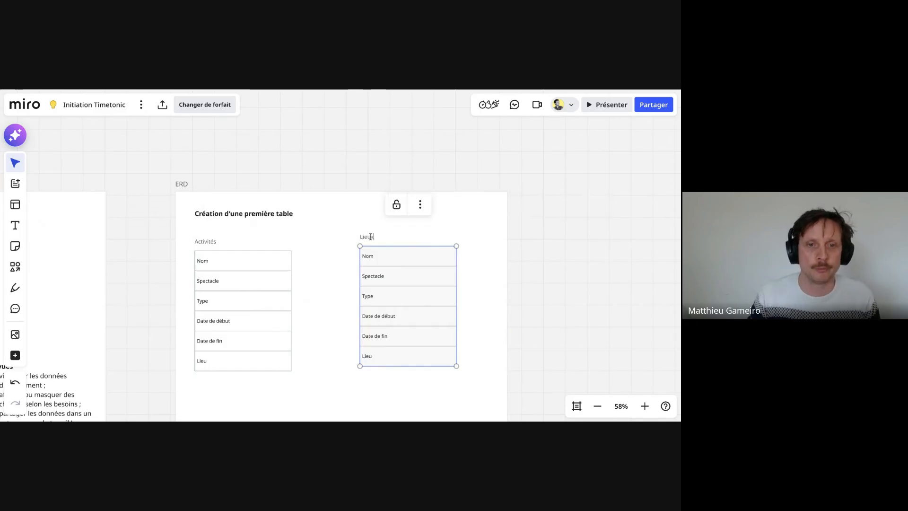
type("x")
left_click(379, 260)
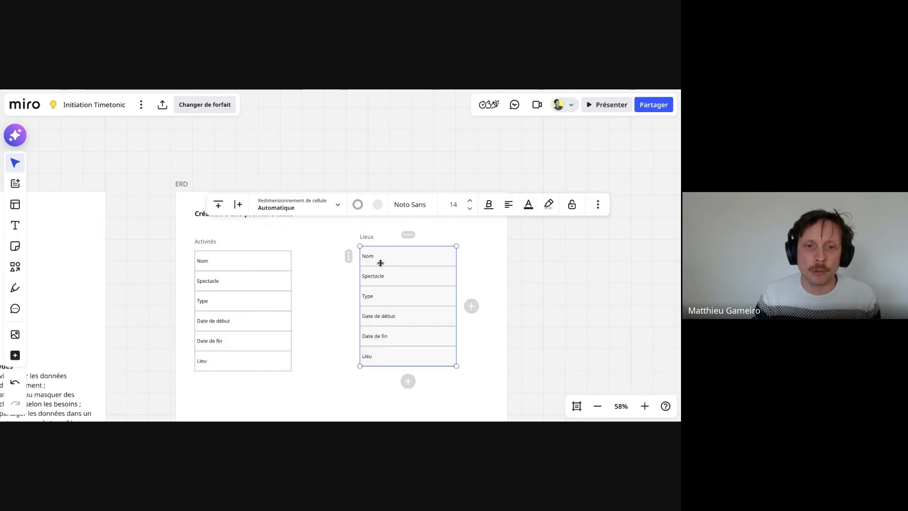
left_click(384, 261)
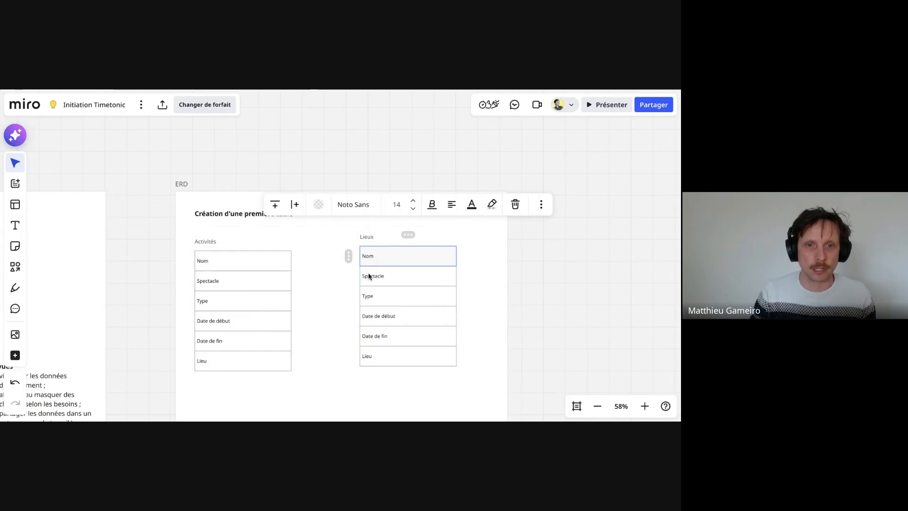
left_click(450, 264)
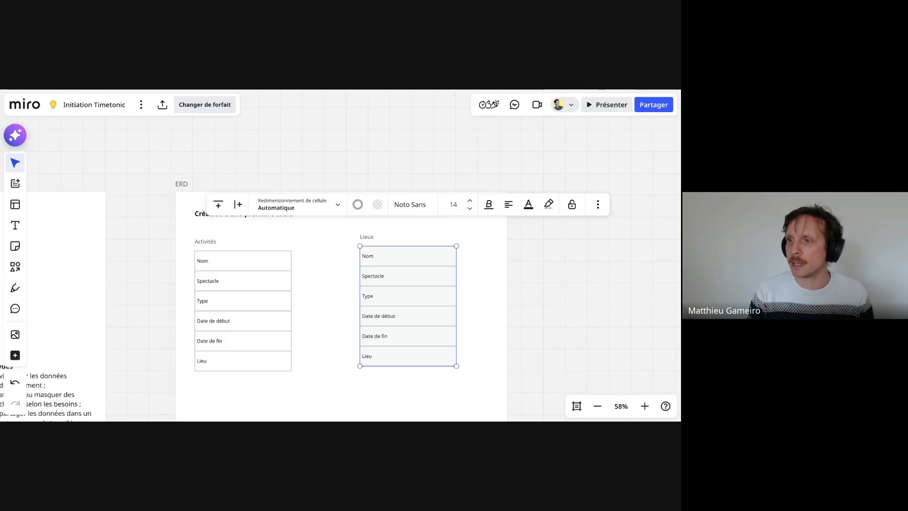
- Switch to Timetonic and define a new Activités field after the # column, named "Nom" with type "Une seule ligne de texte"
key("ctrl+Tab")
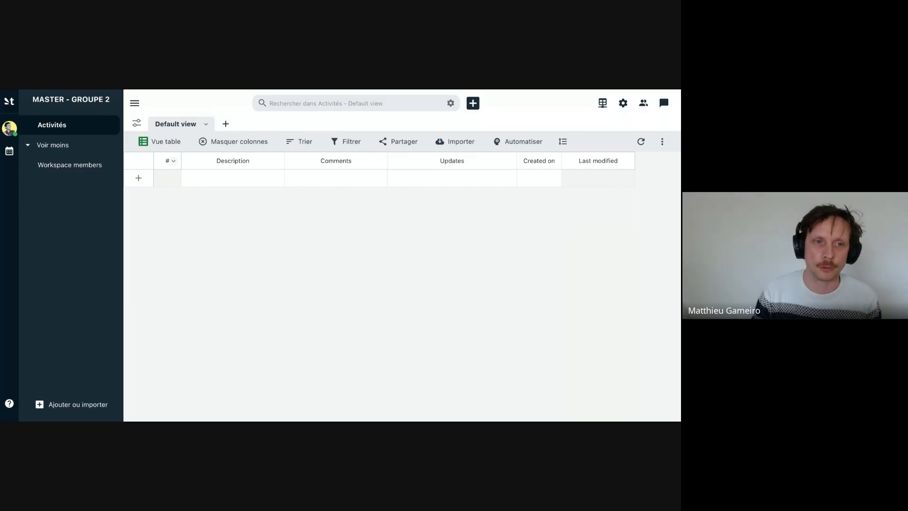
left_click(174, 162)
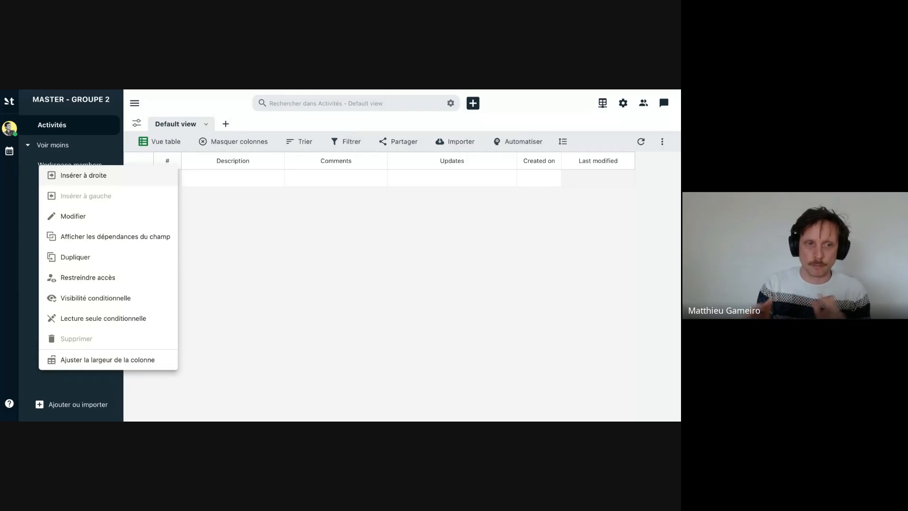
left_click(97, 176)
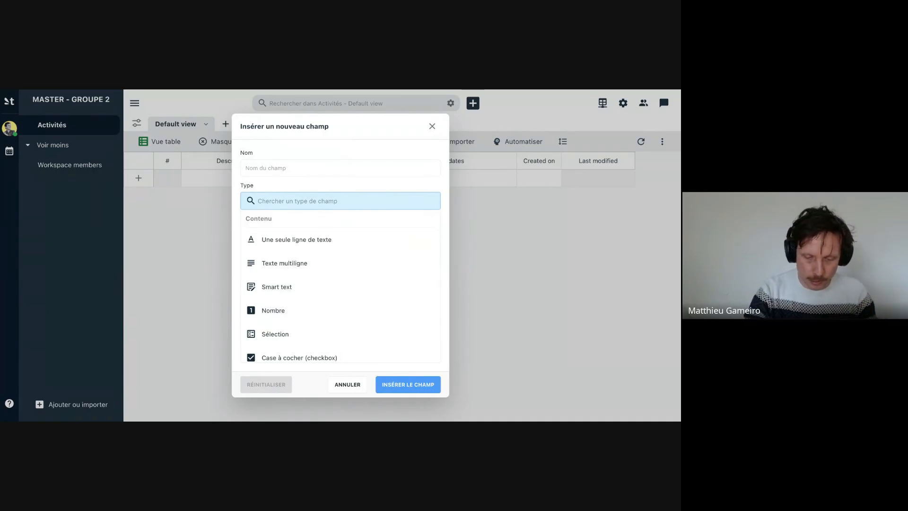
type("Nom")
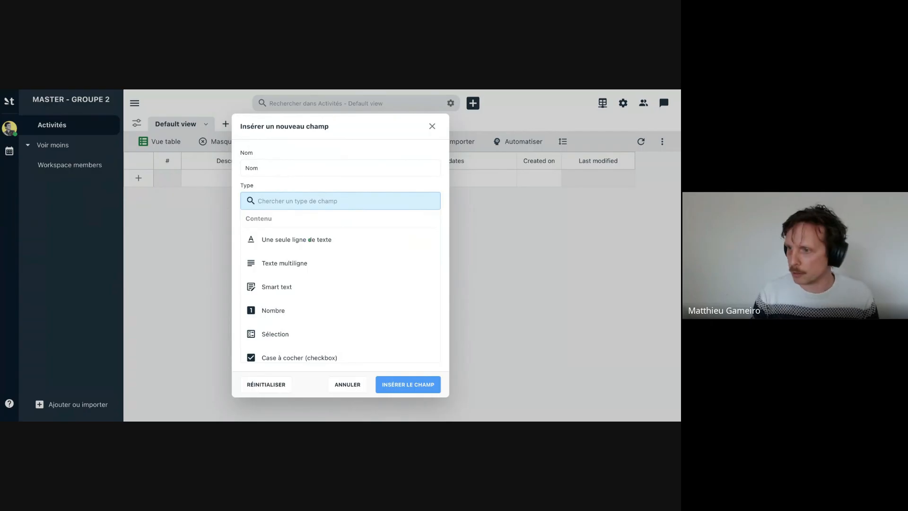
left_click(331, 242)
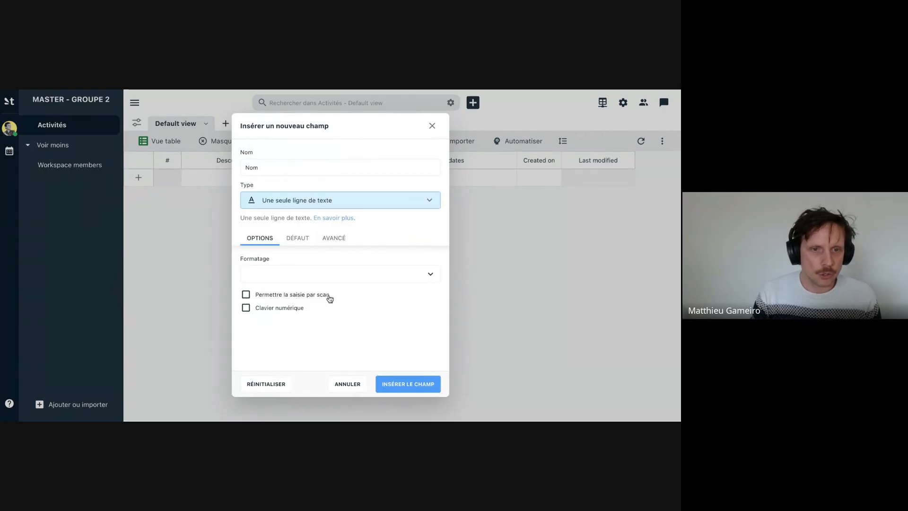
- Examine the formatting choices and default value choices offered for the new "Nom" text field
scroll(330, 299, "down", 1)
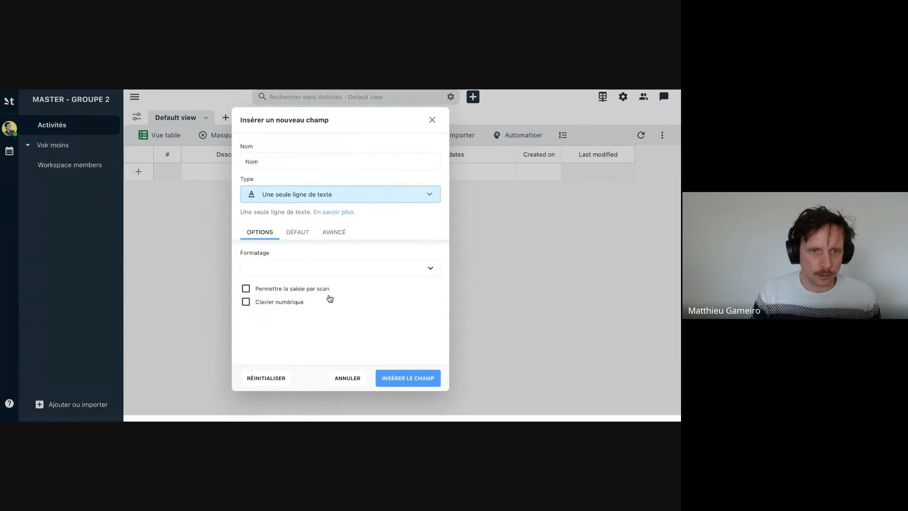
left_click(271, 276)
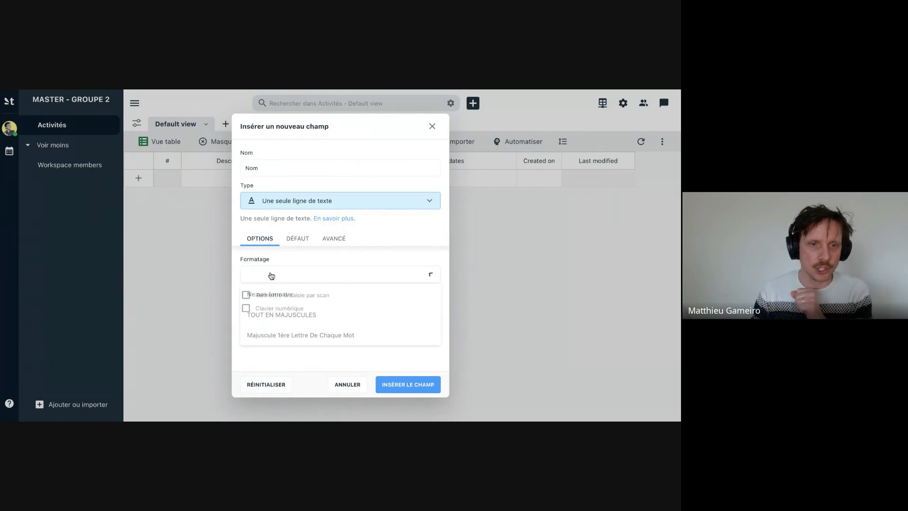
left_click(298, 260)
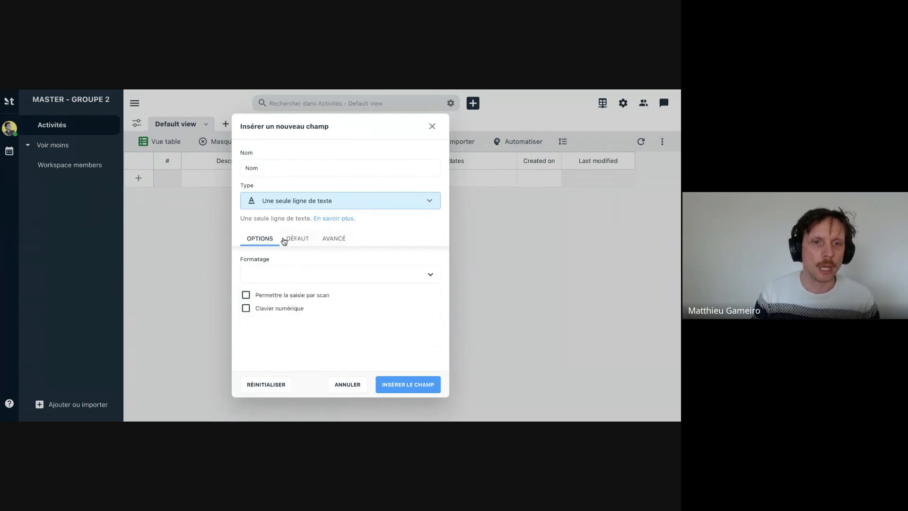
left_click(308, 239)
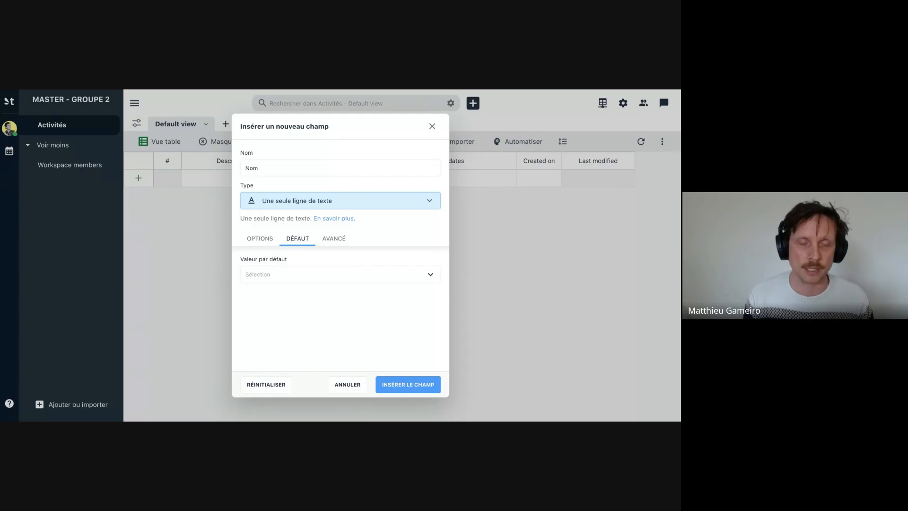
left_click(255, 277)
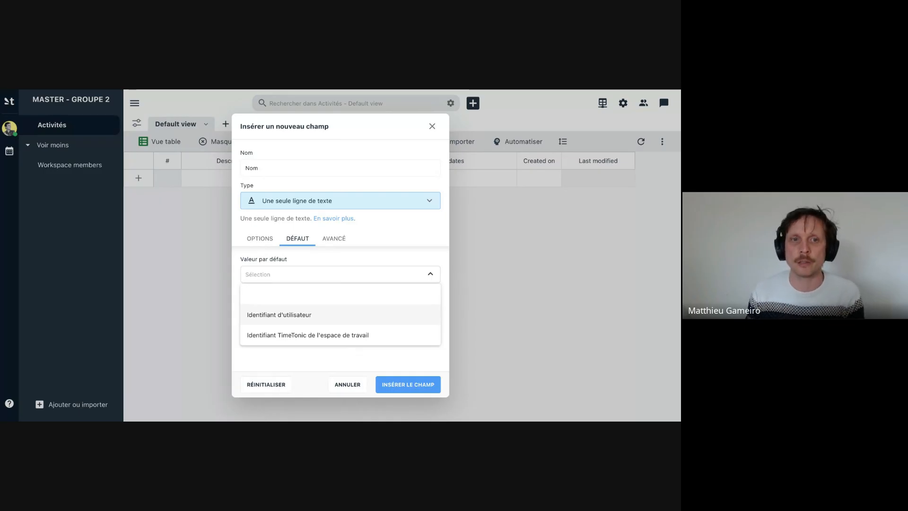
left_click(298, 239)
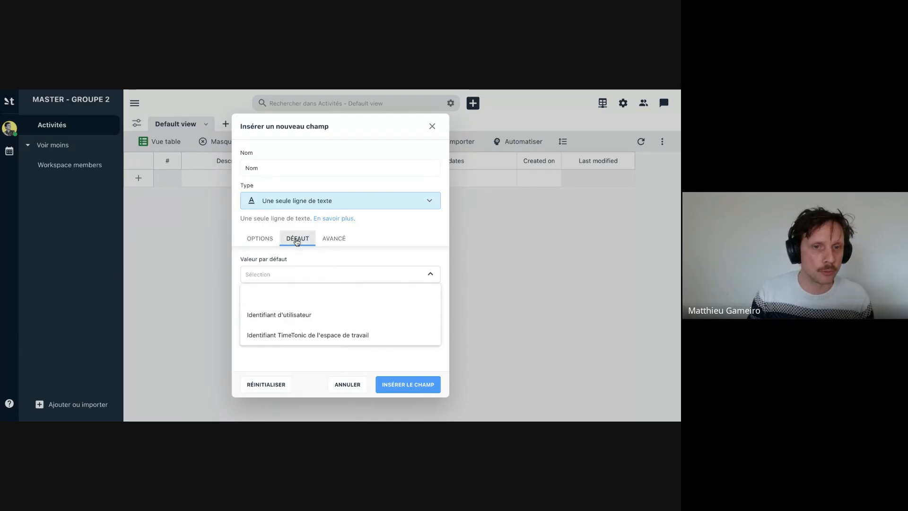
left_click(295, 241)
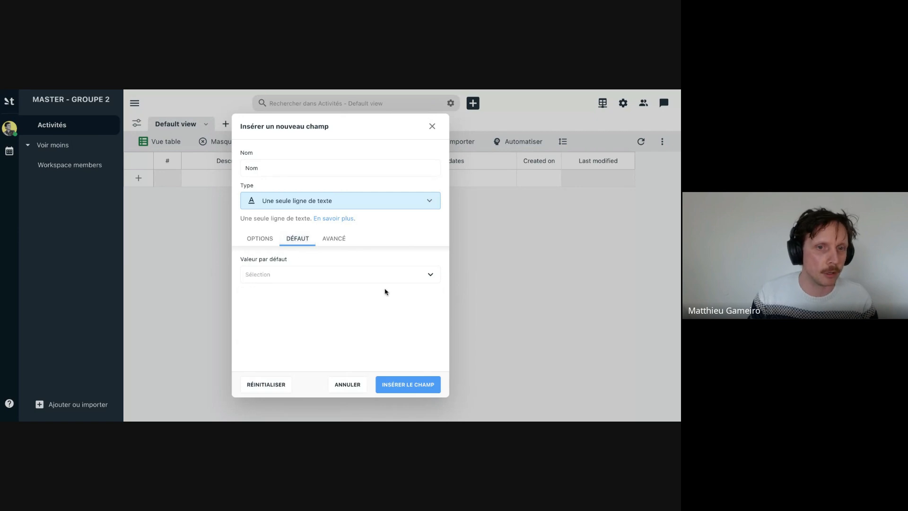
- Assign the "Nom" field to a new group called "Information" in its advanced settings
left_click(325, 240)
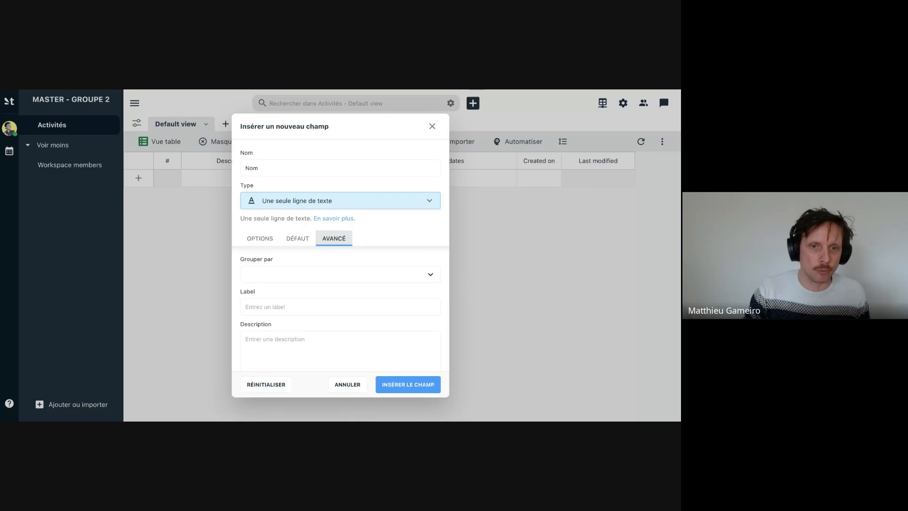
left_click(297, 278)
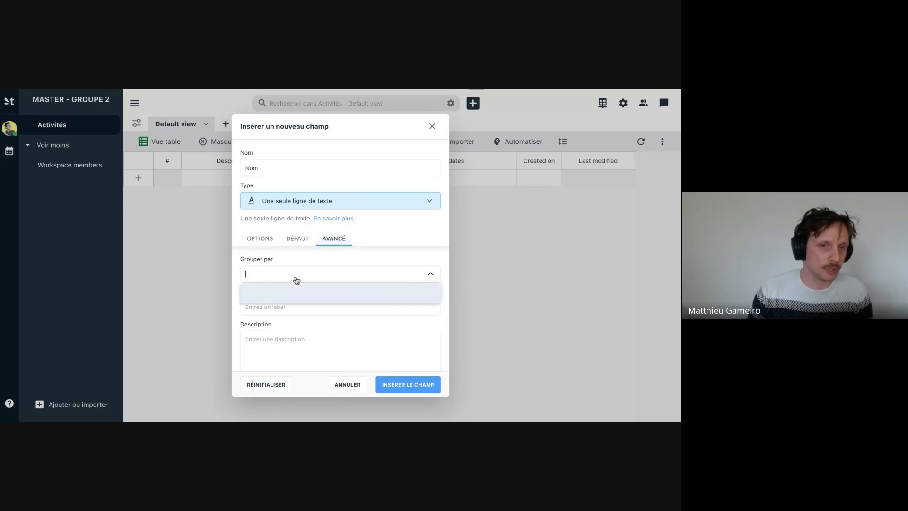
type("Infor")
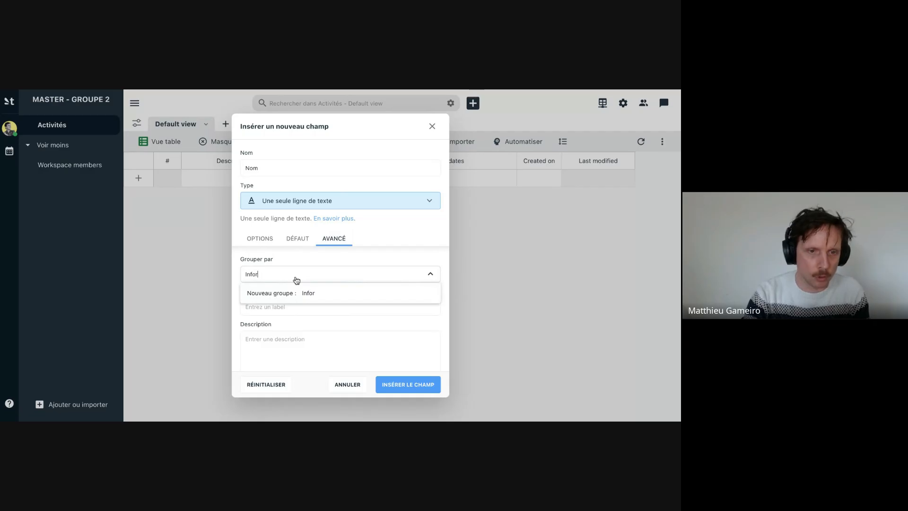
type("mation")
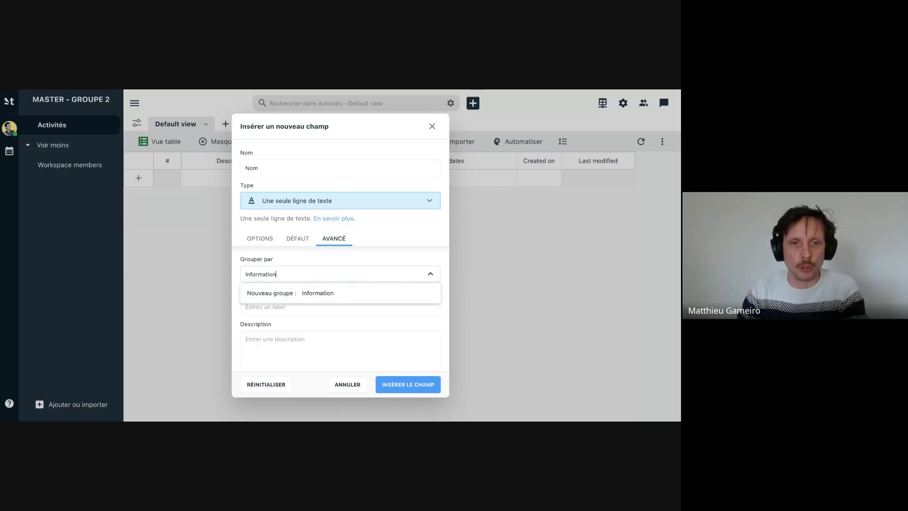
left_click(323, 296)
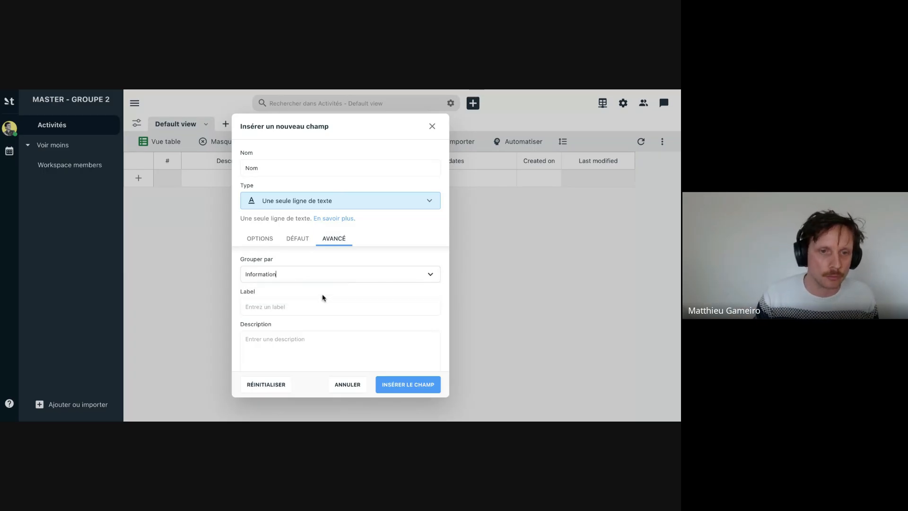
- Give the new "Nom" field the label "Nom de l'activité" in its advanced settings
left_click(288, 308)
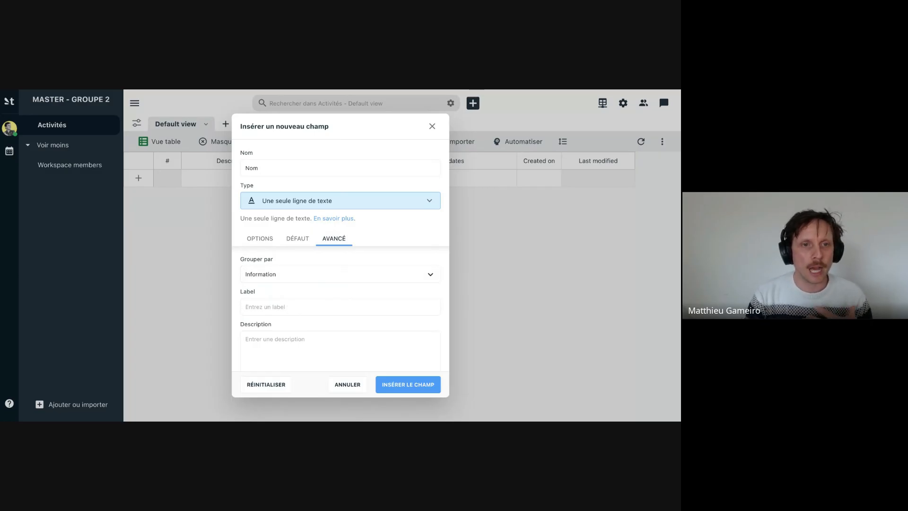
double_click(251, 168)
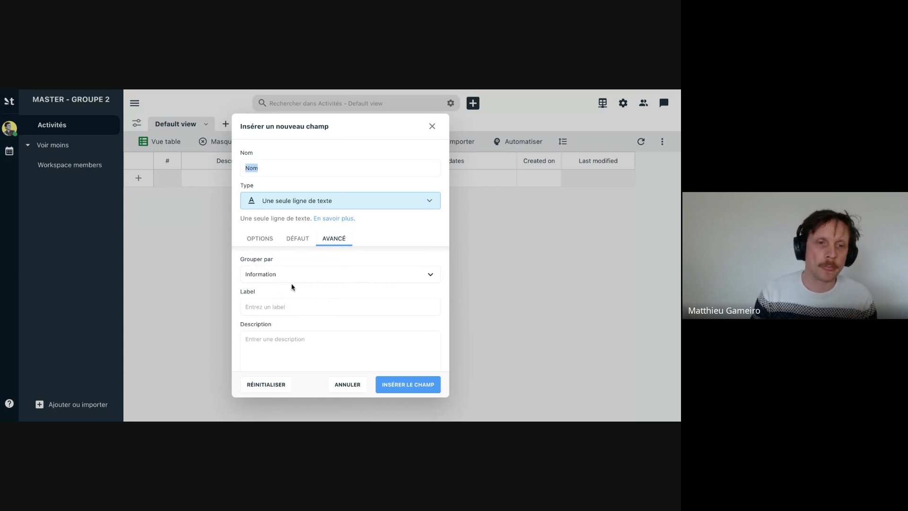
left_click(276, 307)
type("N")
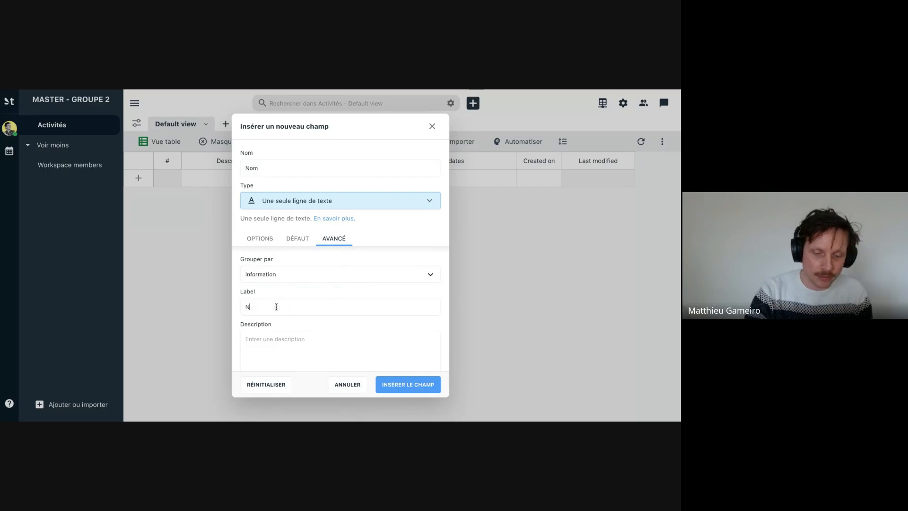
type("om de l'act")
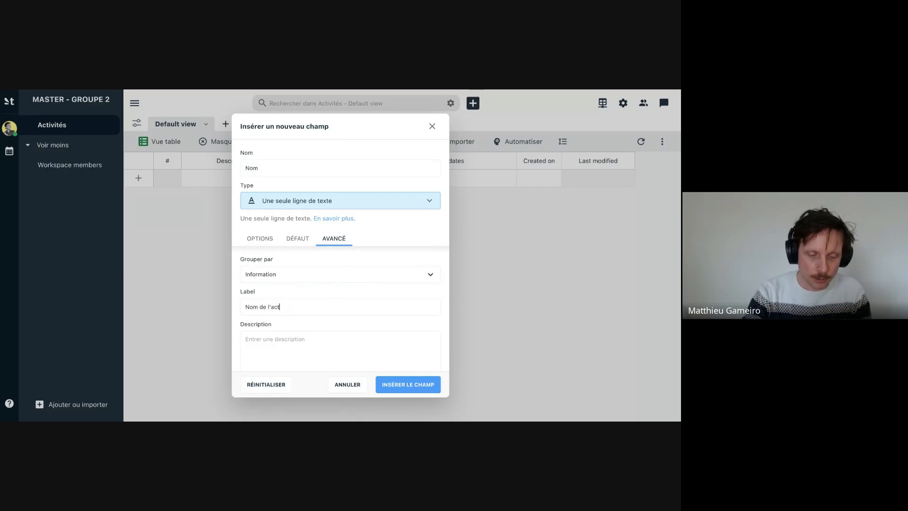
type("ivité")
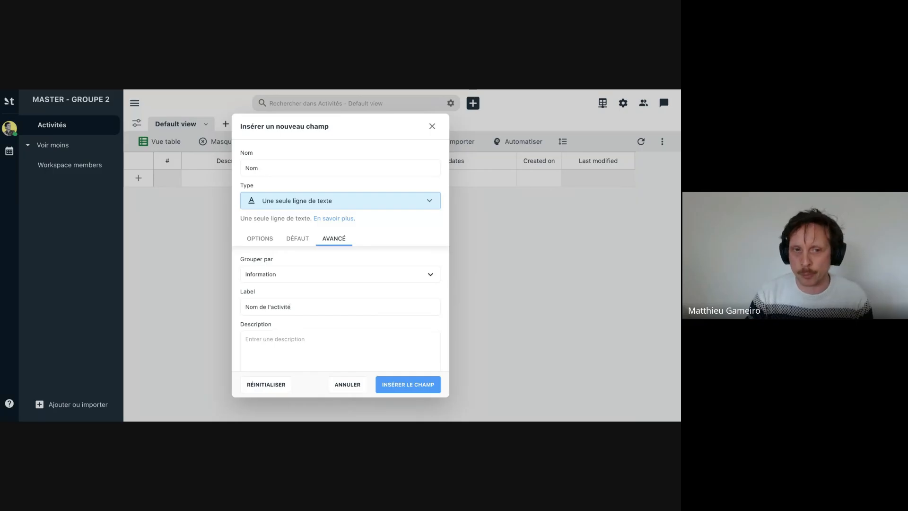
scroll(289, 284, "down", 2)
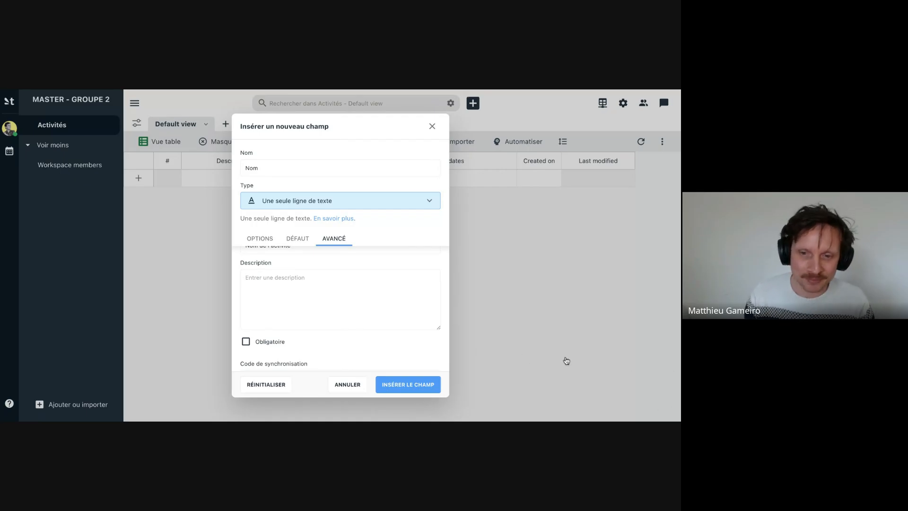
scroll(300, 296, "up", 1)
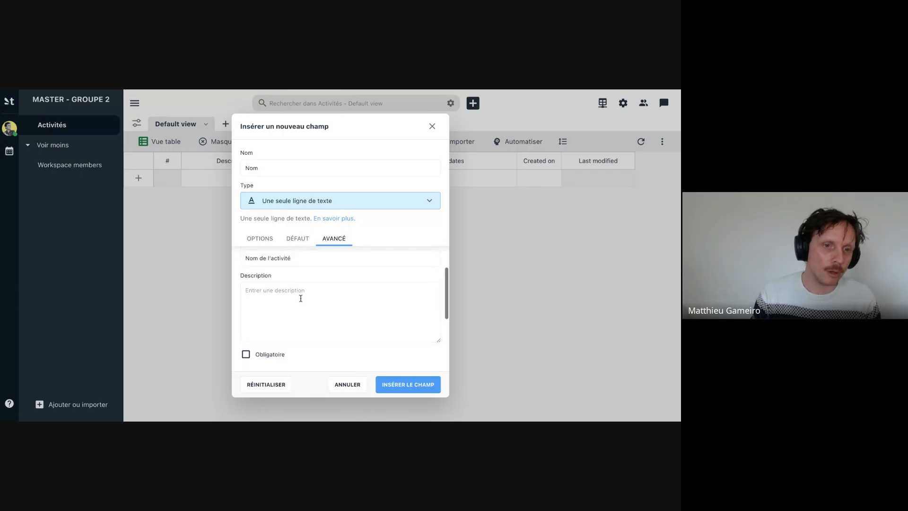
scroll(300, 298, "up", 1)
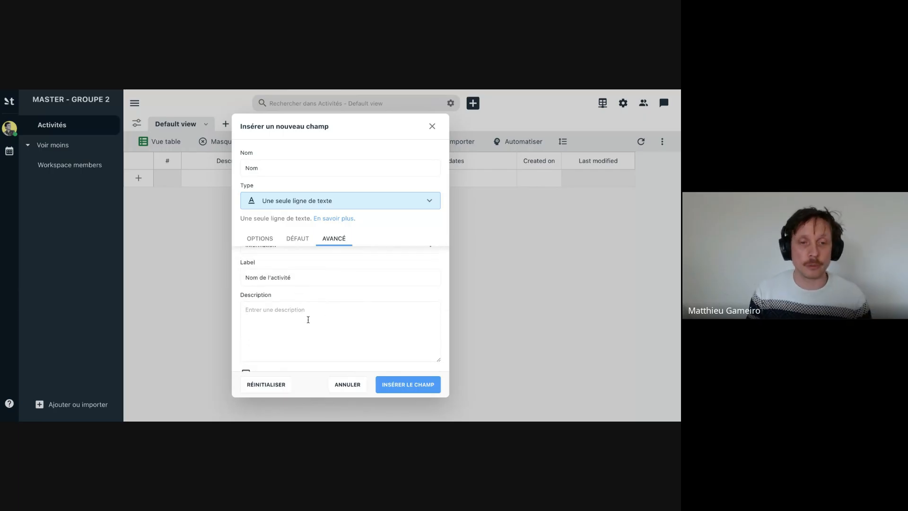
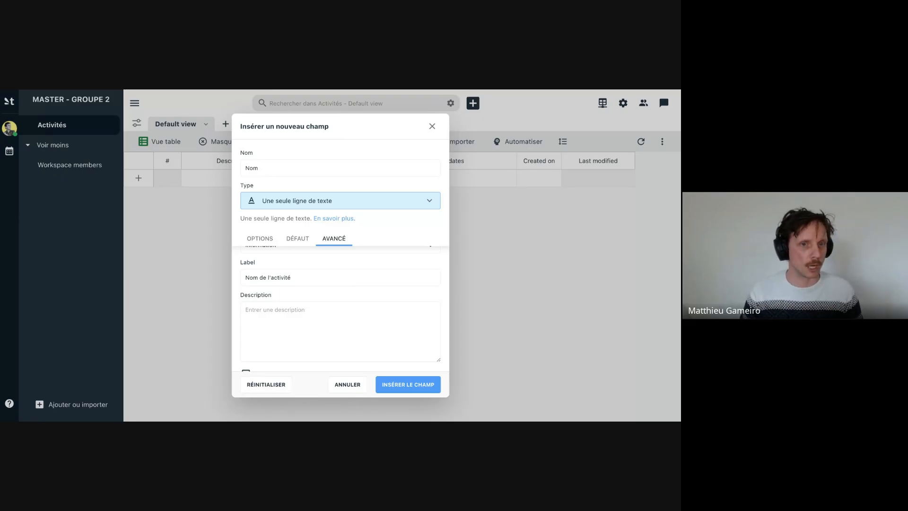
- Review the remaining advanced settings of the new "Nom" field and insert it into the Activités table
left_click(423, 315)
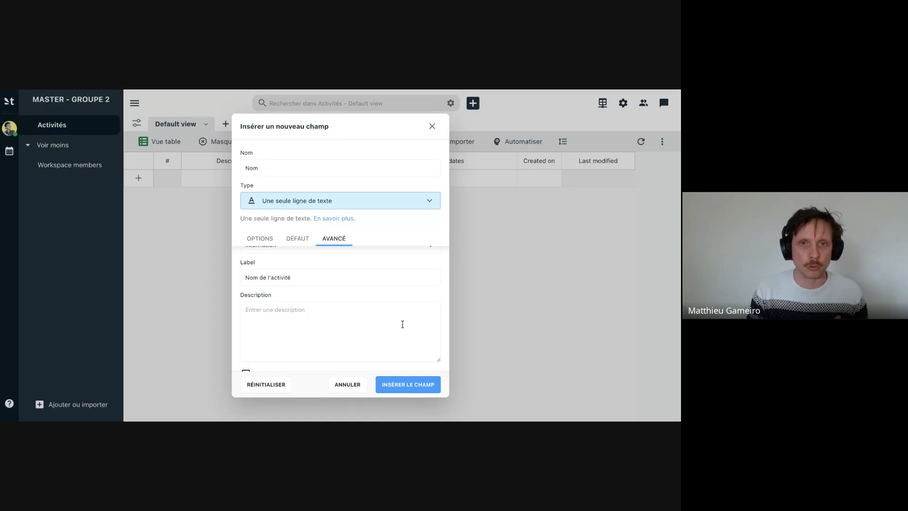
scroll(403, 324, "down", 2)
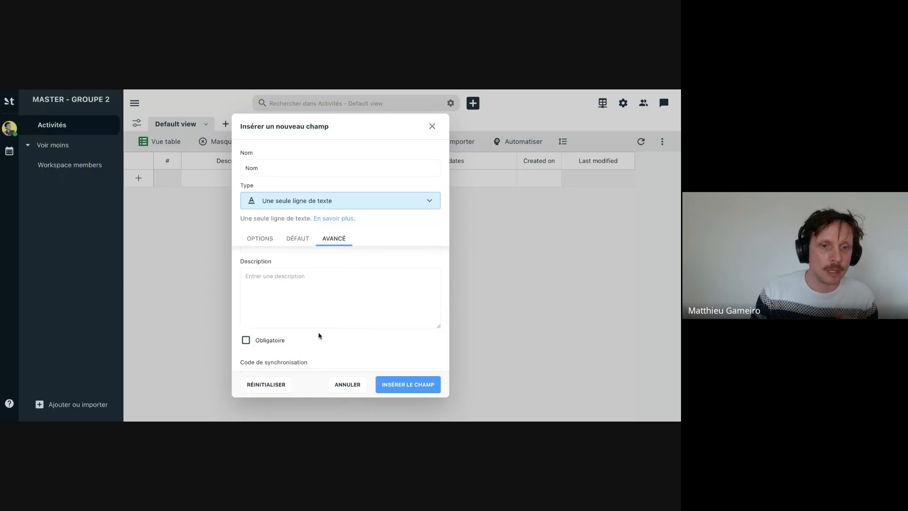
scroll(342, 332, "down", 1)
scroll(343, 333, "down", 2)
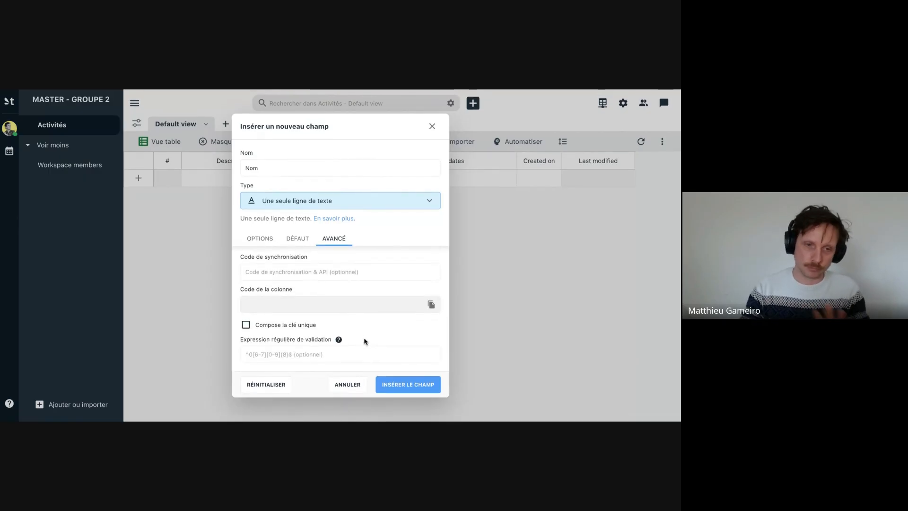
scroll(367, 339, "down", 3)
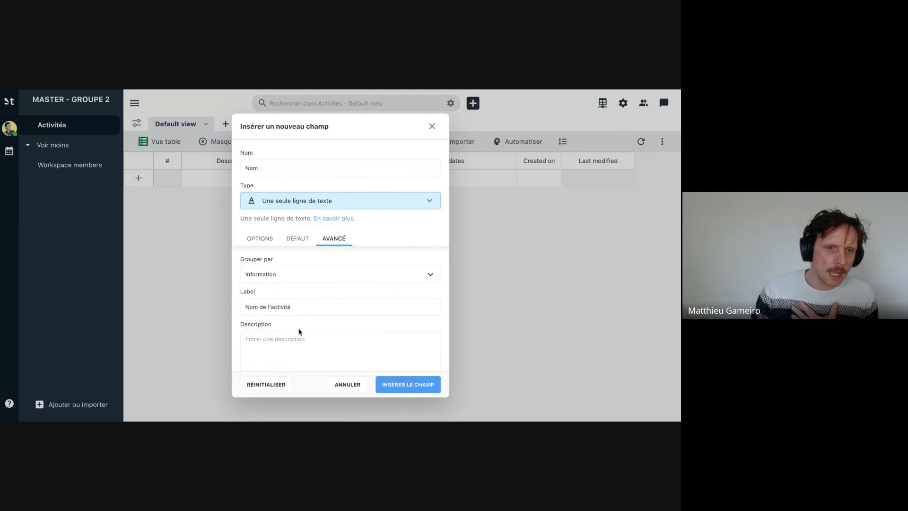
left_click(412, 389)
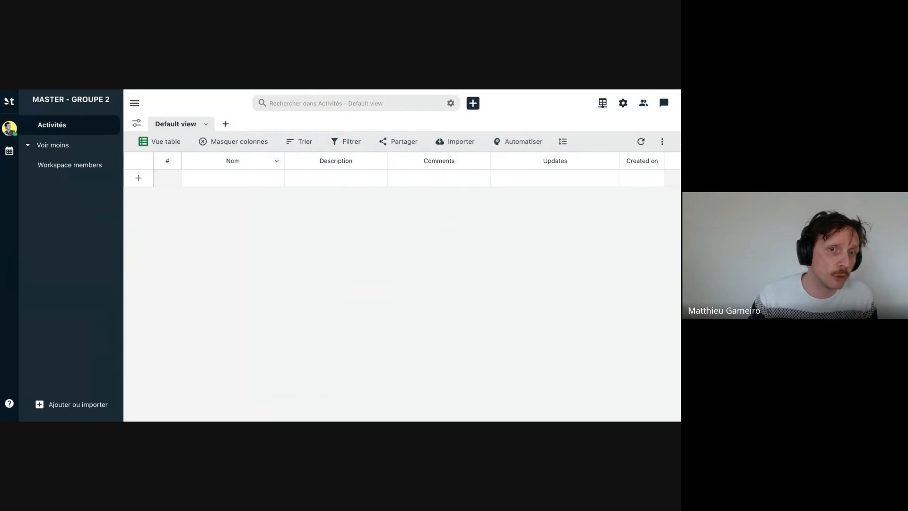
- Duplicate the "Nom" field as a new field named "Spectacle", with its label cleared and the "Information" group kept
left_click(276, 161)
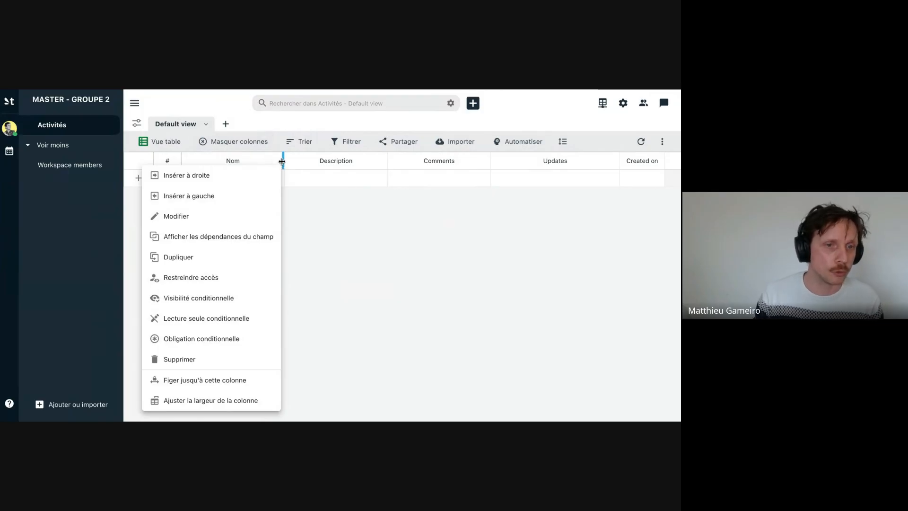
left_click(204, 264)
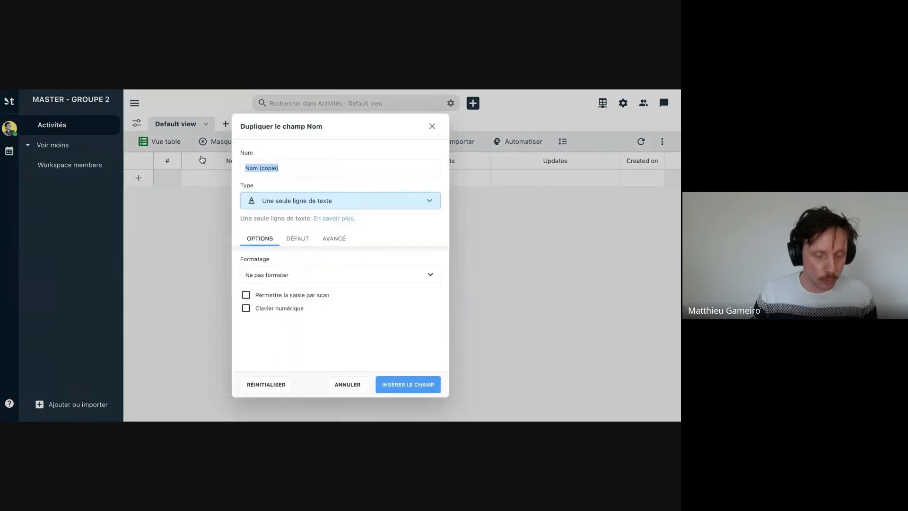
type("Spectacle")
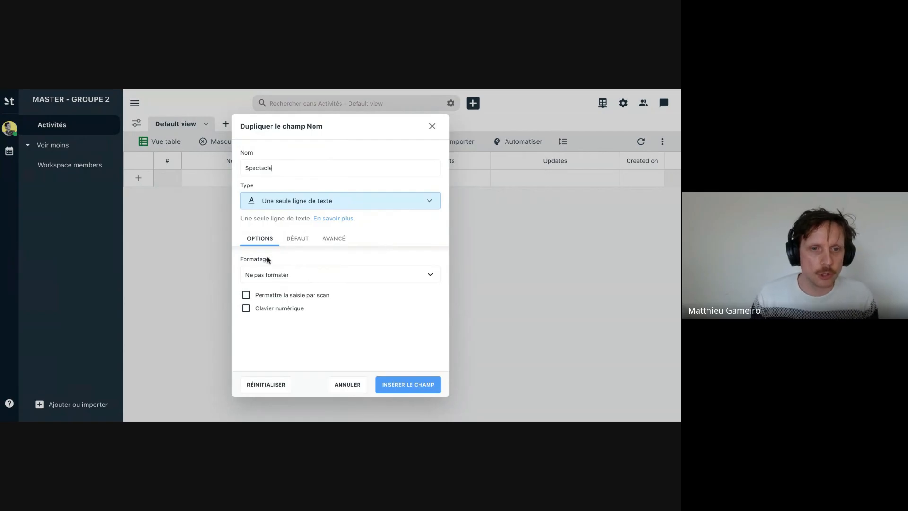
left_click(330, 241)
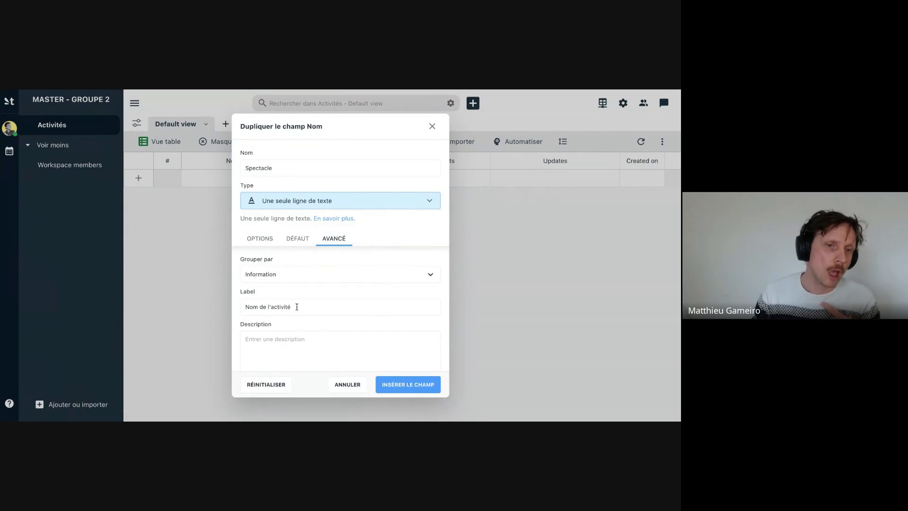
left_click_drag(297, 307, 238, 307)
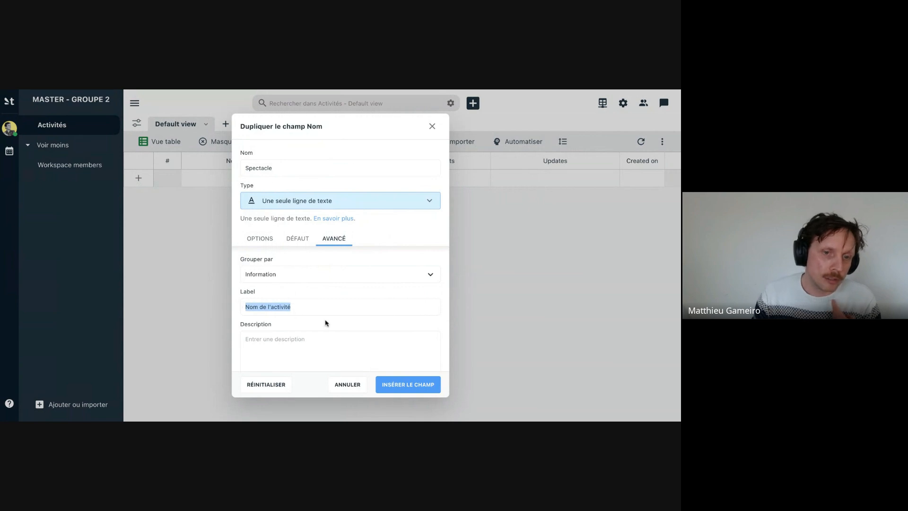
key("BackSpace")
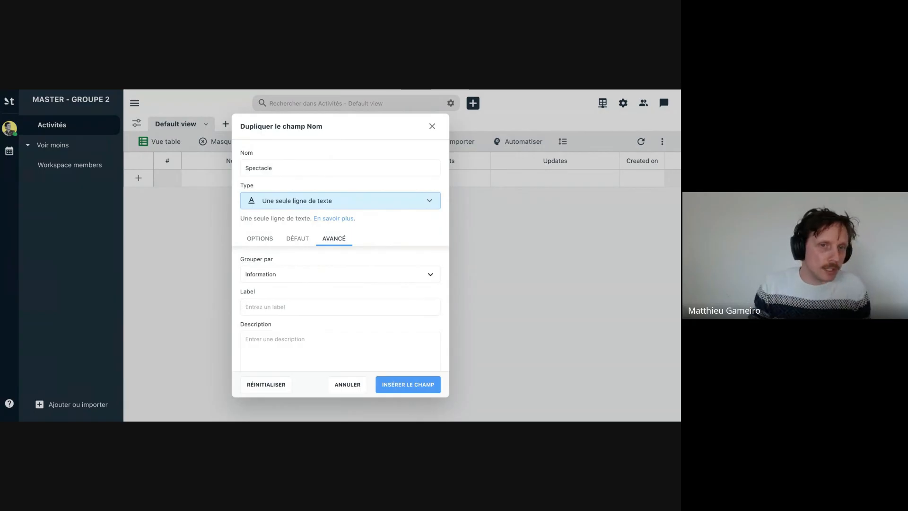
left_click(390, 385)
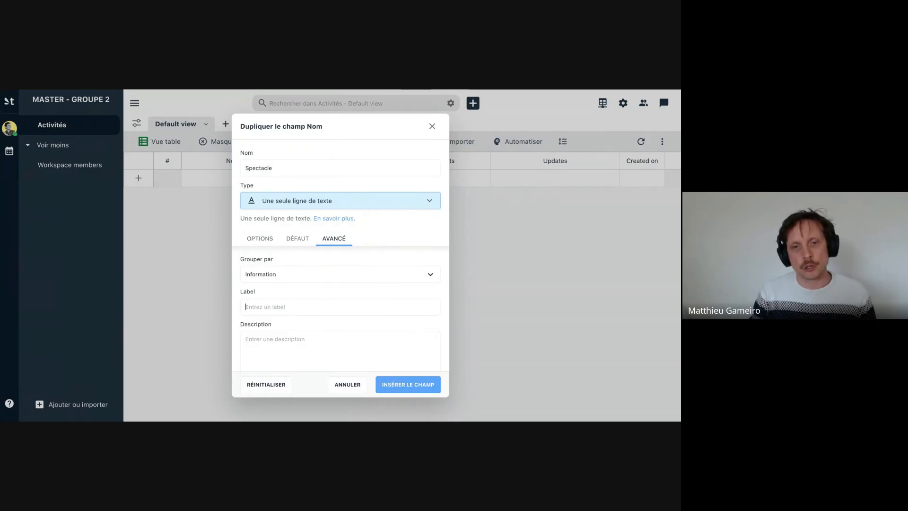
left_click(404, 385)
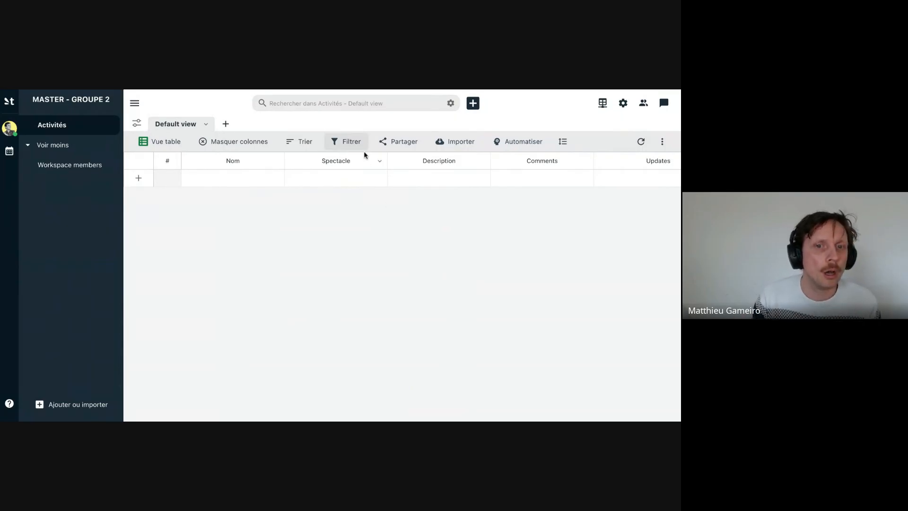
- Define a new field after "Spectacle", named "Type" with type "Sélection", and disallow free text
left_click(379, 163)
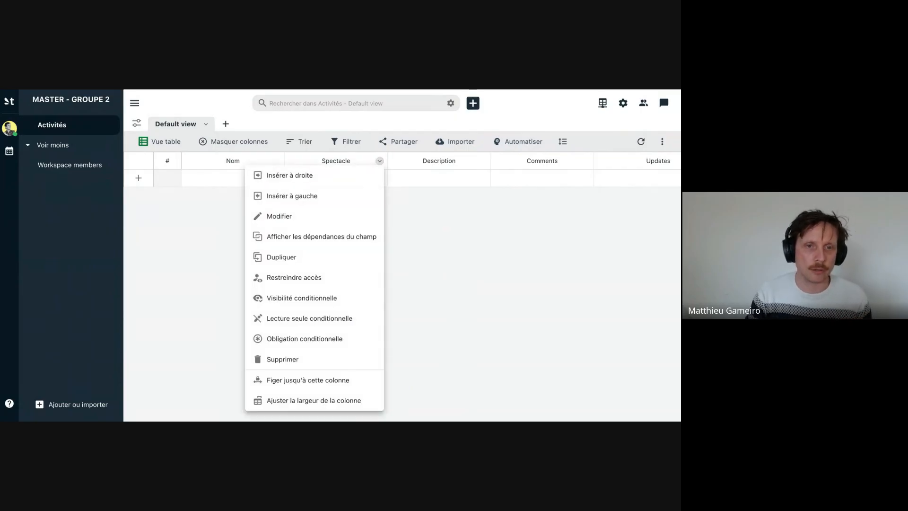
left_click(341, 181)
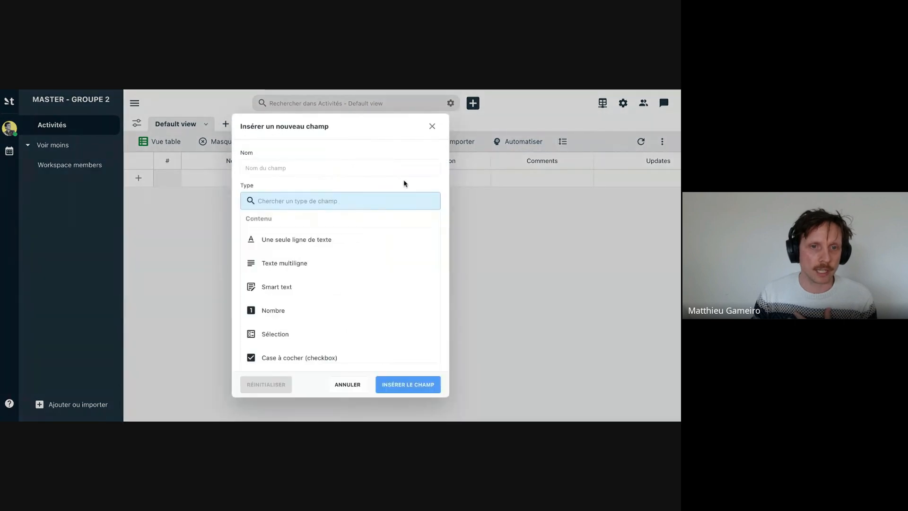
scroll(326, 241, "down", 1)
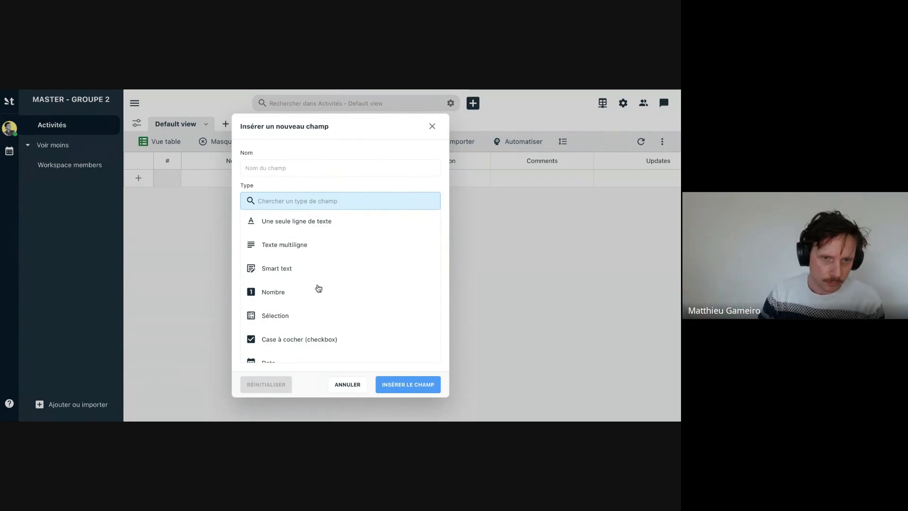
scroll(278, 291, "down", 1)
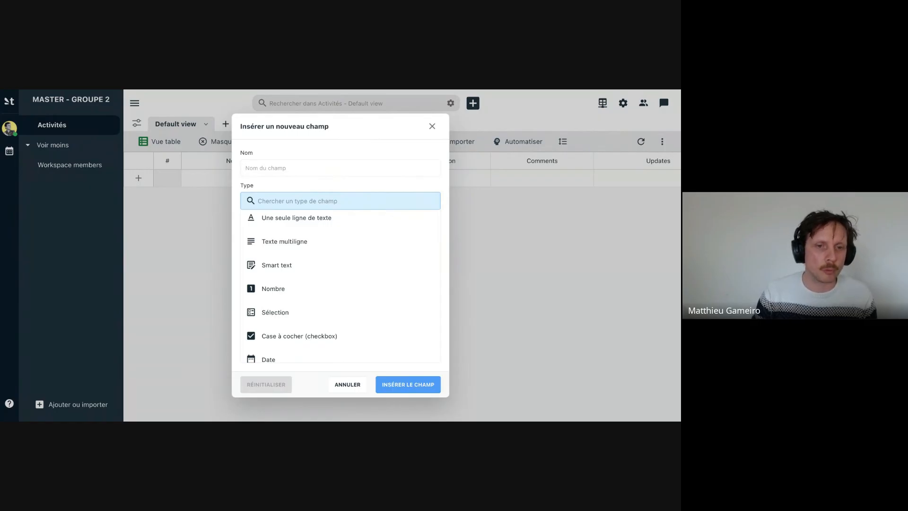
left_click(263, 311)
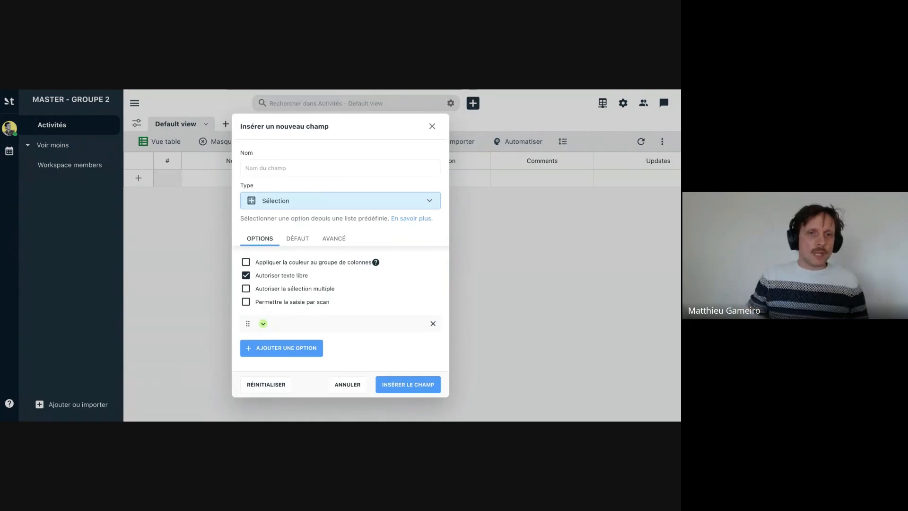
left_click(322, 165)
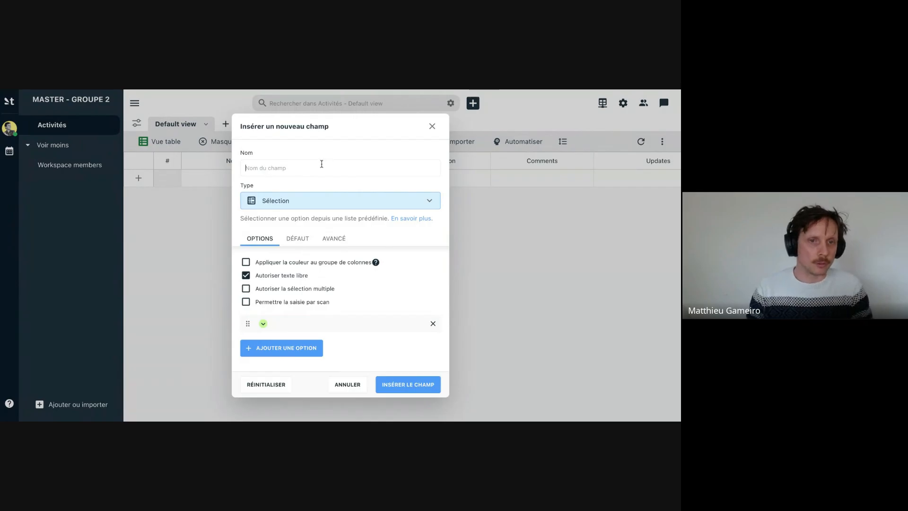
type("Type")
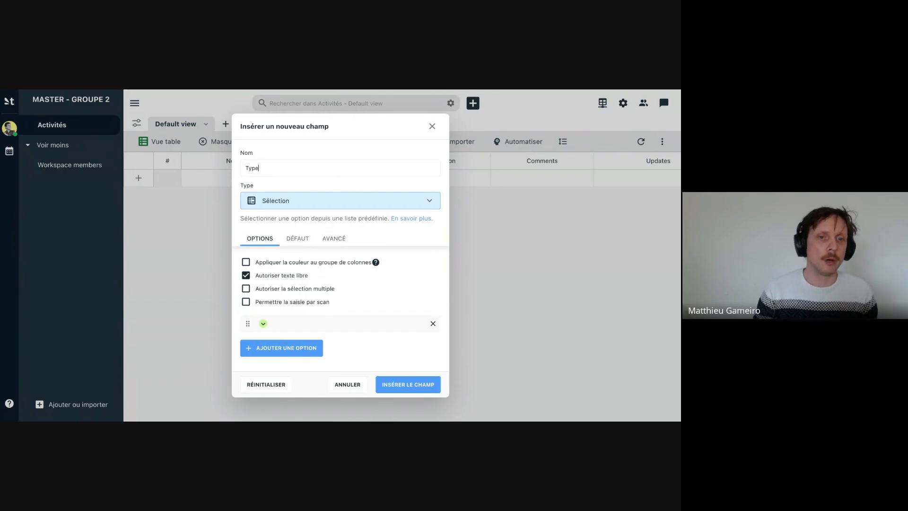
left_click(277, 278)
- Enter "Représentation" as the first option of the "Type" selection field
left_click(296, 324)
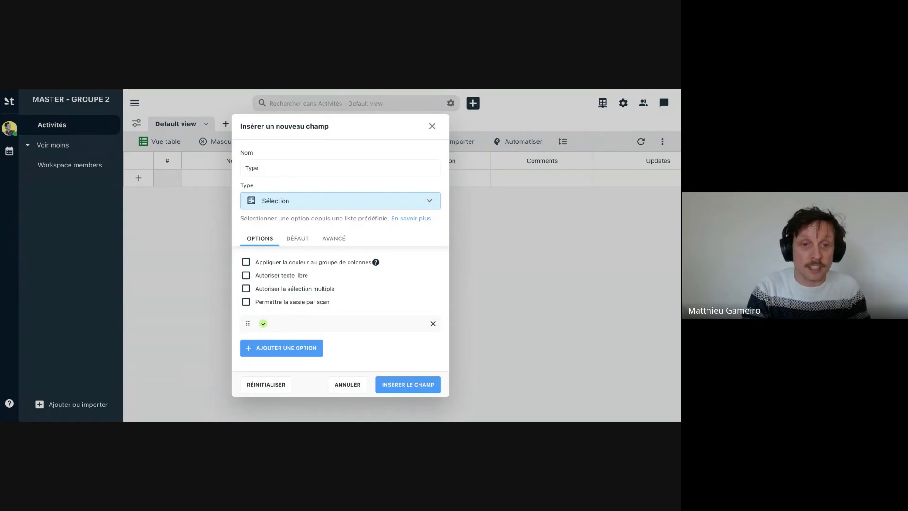
type("R")
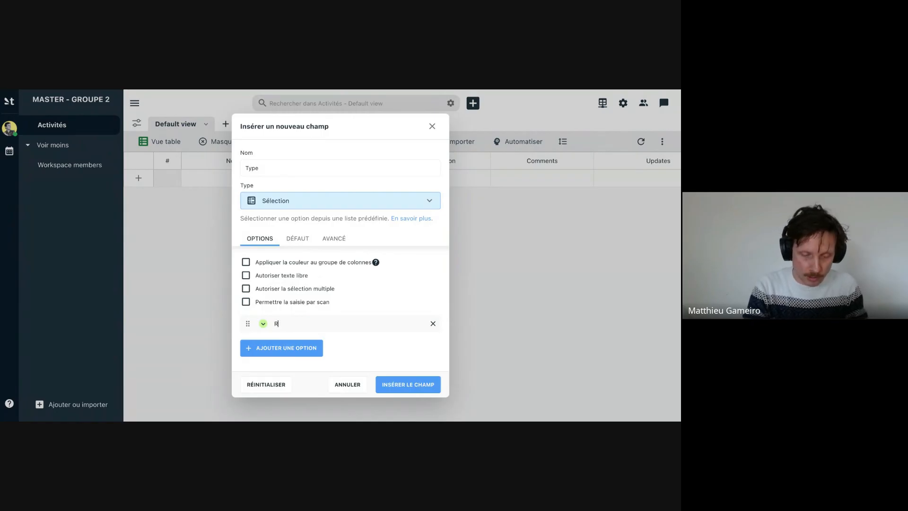
type("éprésen")
type("tant")
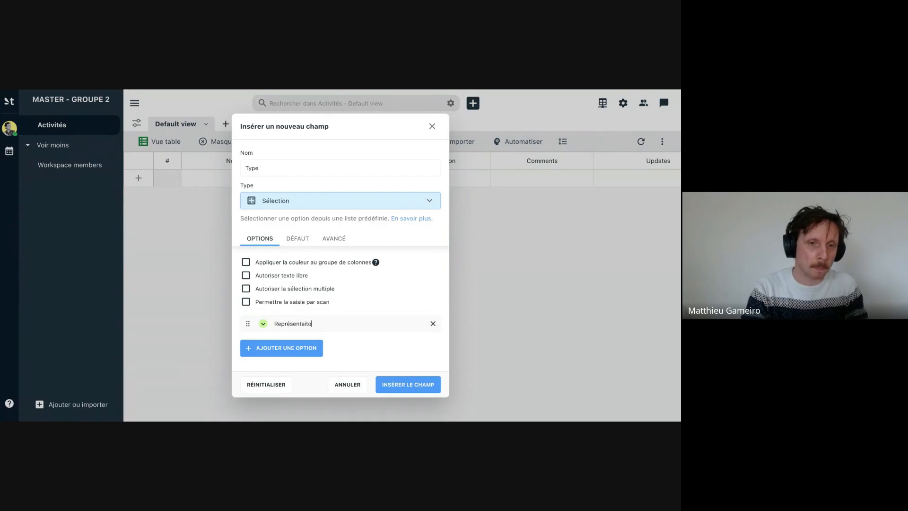
type("e")
key("BackSpace")
key("BackSpace")
key("BackSpace")
type("it")
key("BackSpace")
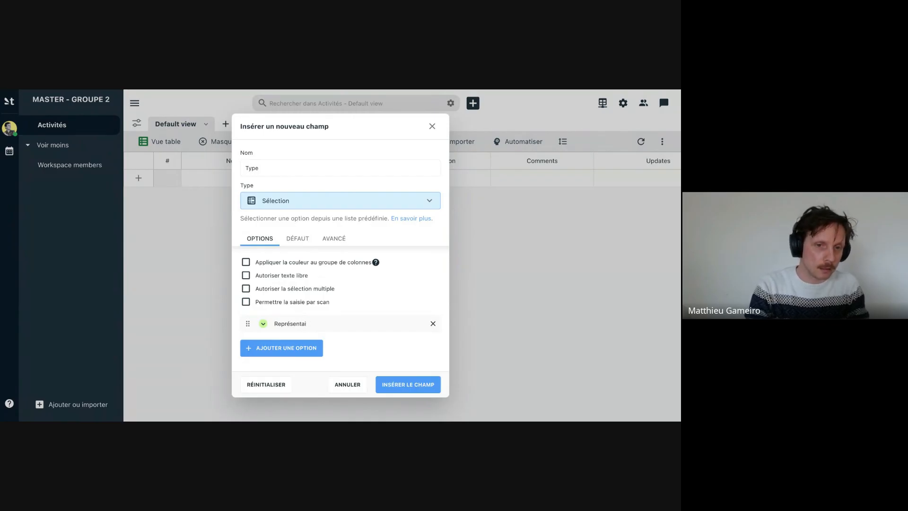
type("ion")
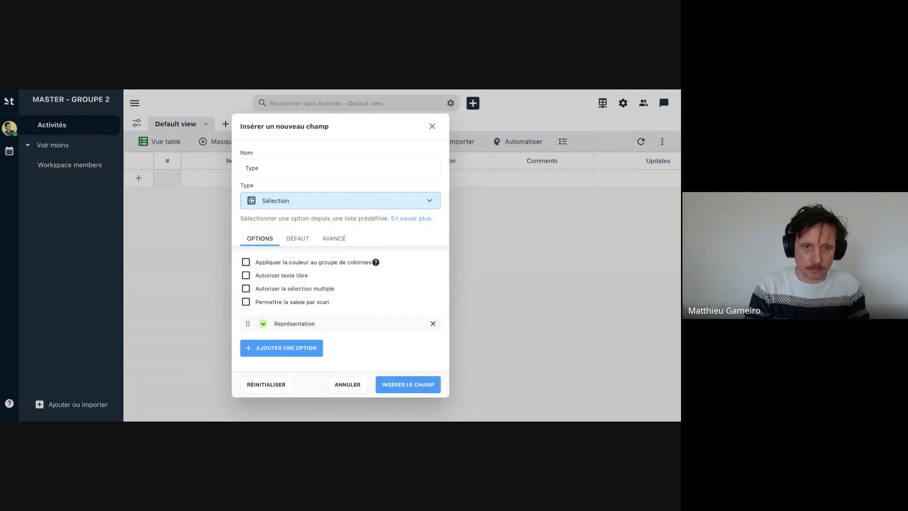
- Add the options "Action culturelle", "Résidence" and "Montage" to the "Type" field and insert it into the table
key("Return")
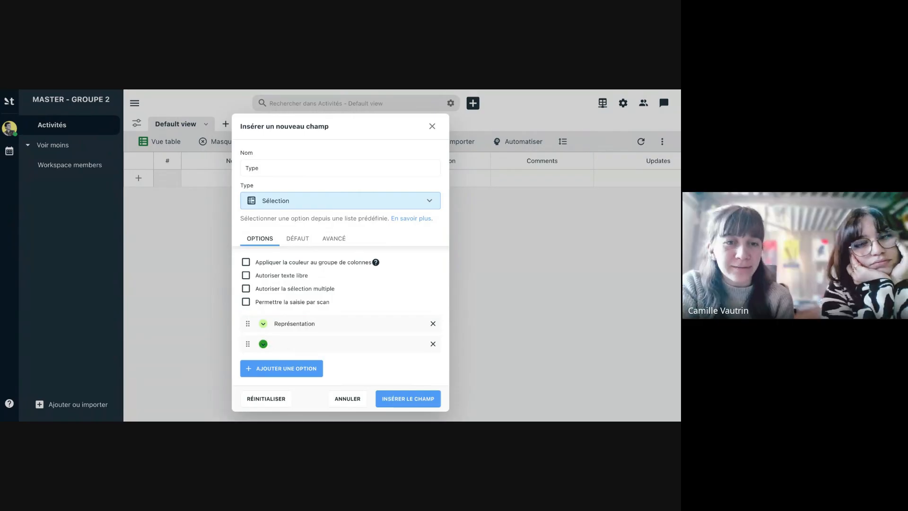
type("Action cu")
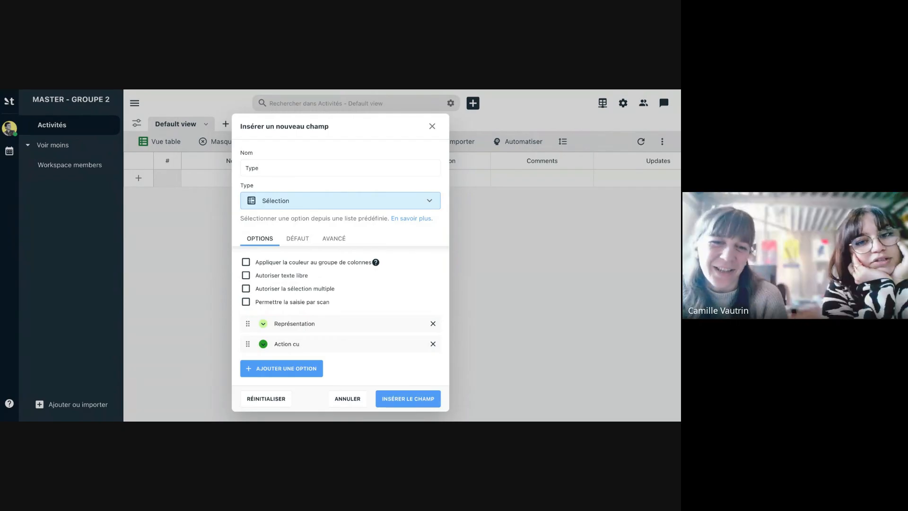
type("lturelle")
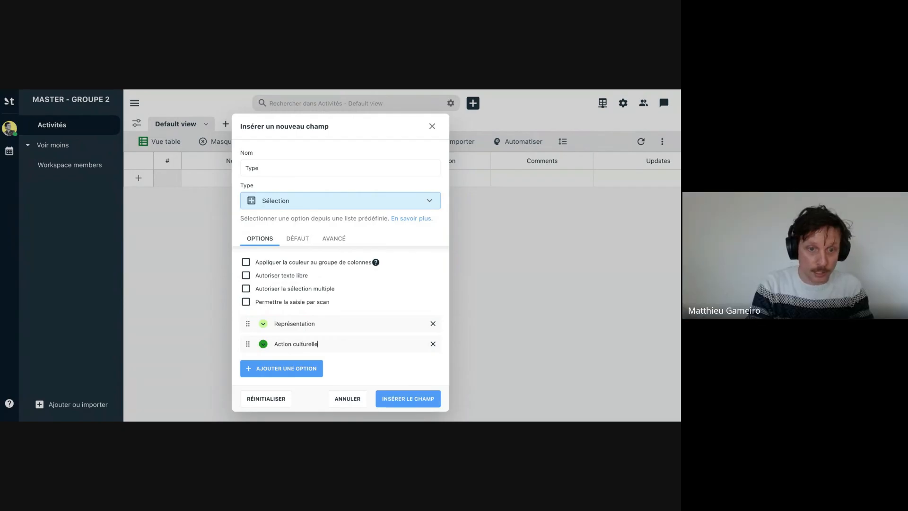
key("Return")
type("Résidence")
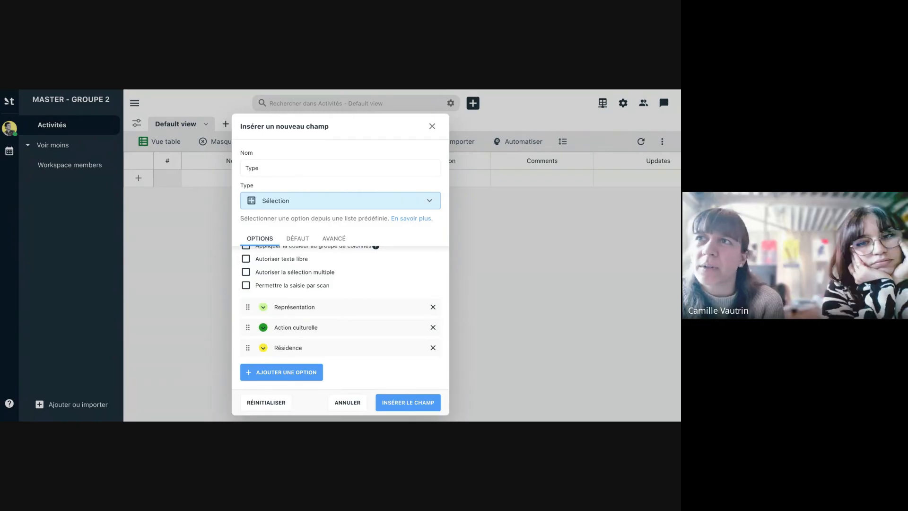
key("Return")
type("Monta")
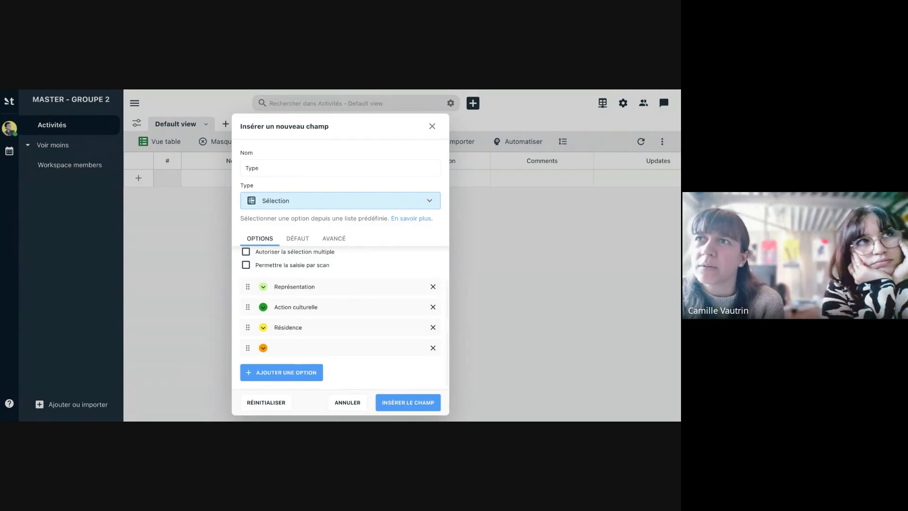
type("ge")
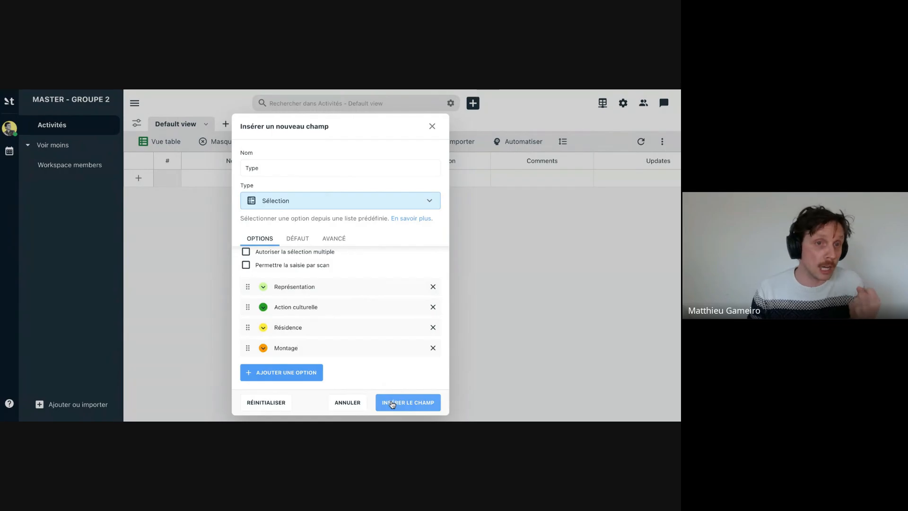
left_click(408, 403)
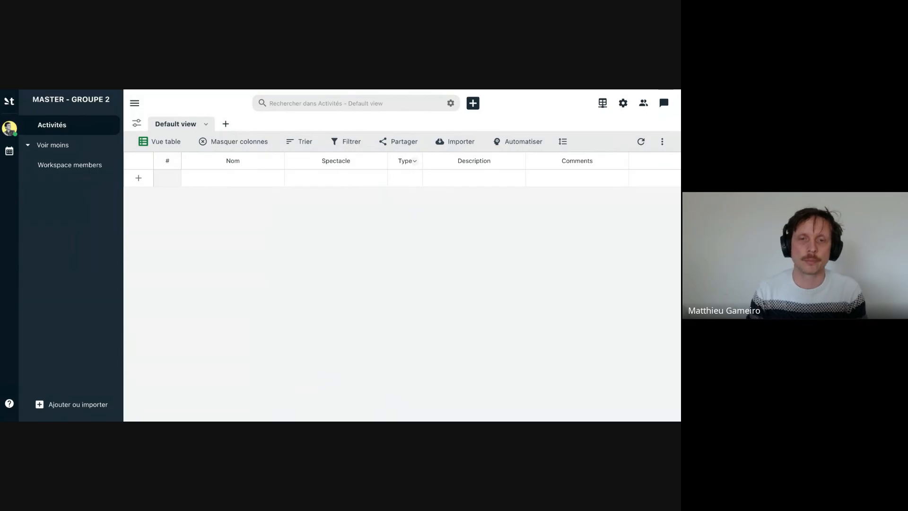
- Start a new field to the right of "Type", named "Date de début" with the field type "Date"
left_click(415, 162)
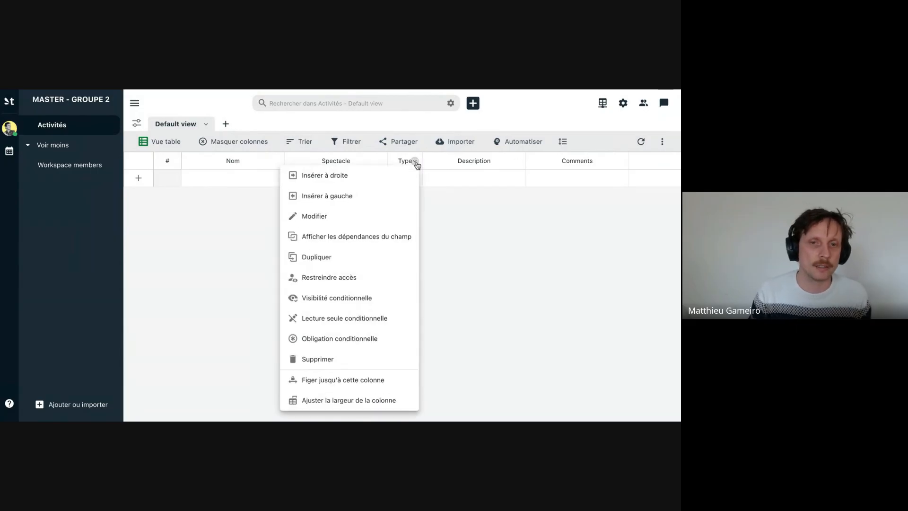
left_click(399, 178)
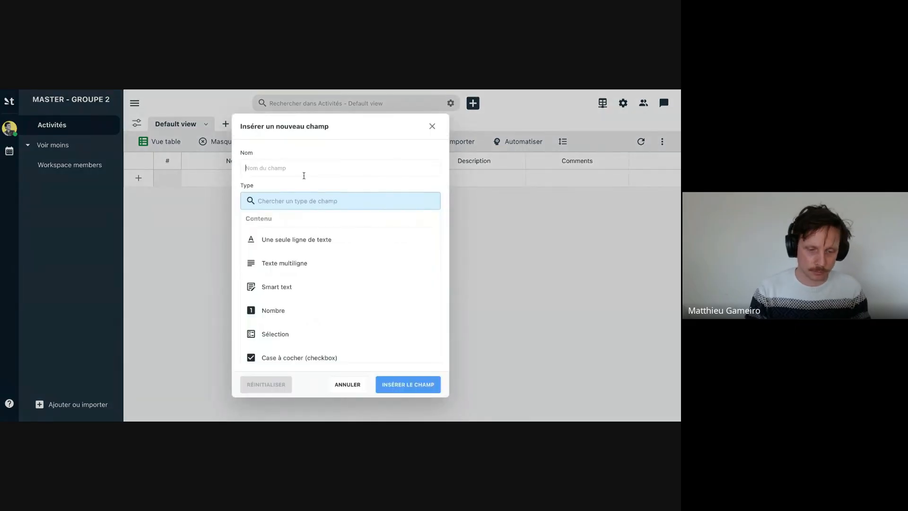
type("Date")
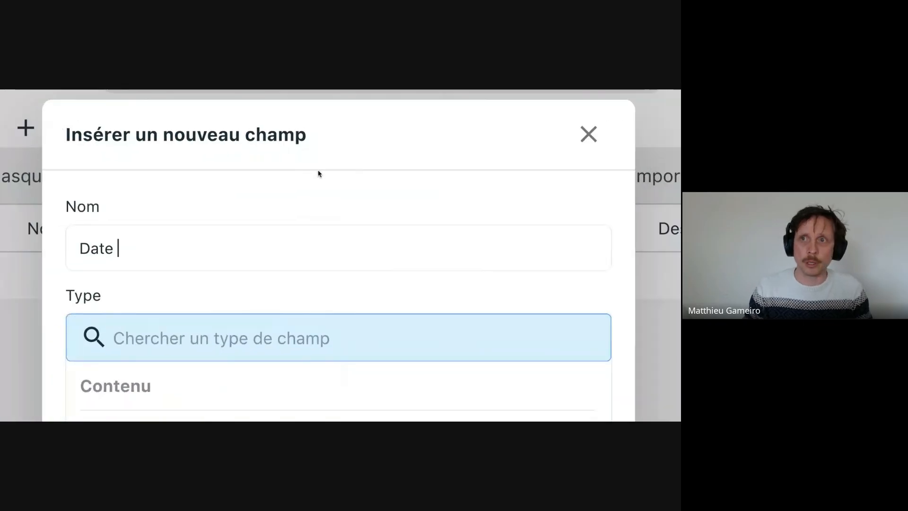
type(" de début")
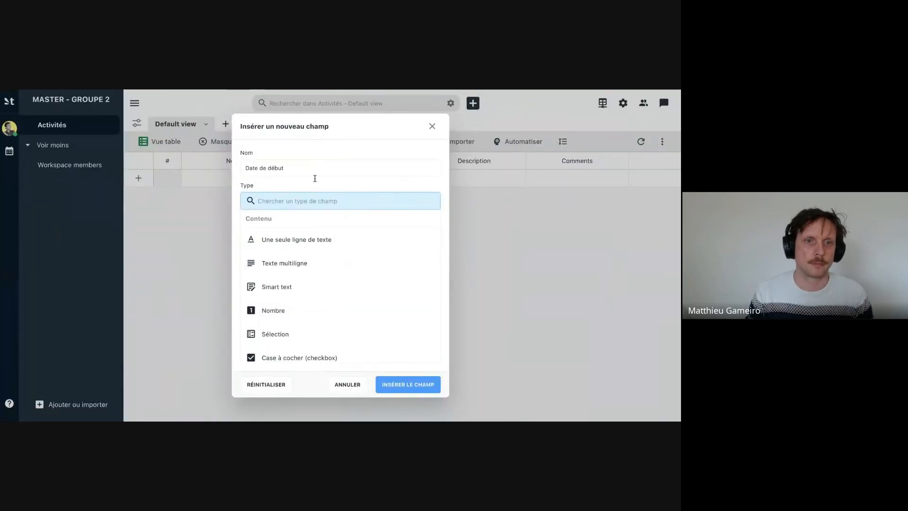
type("date")
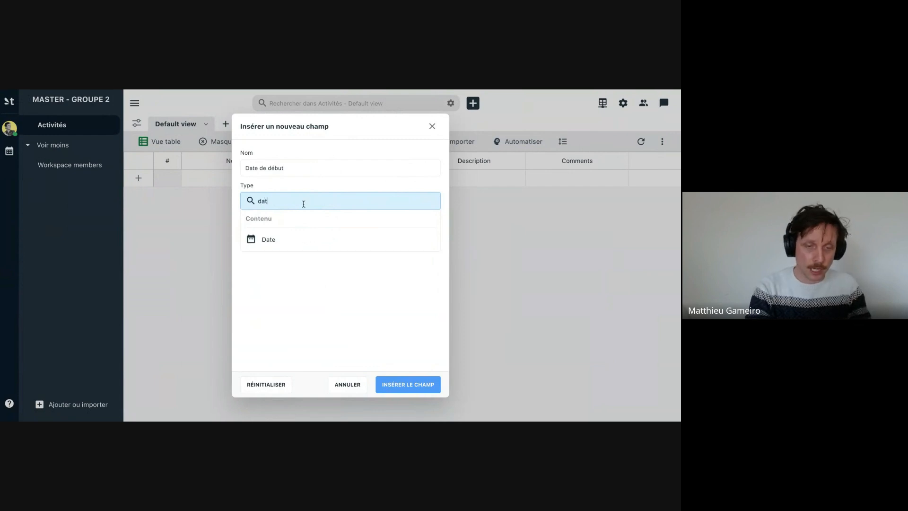
left_click(283, 239)
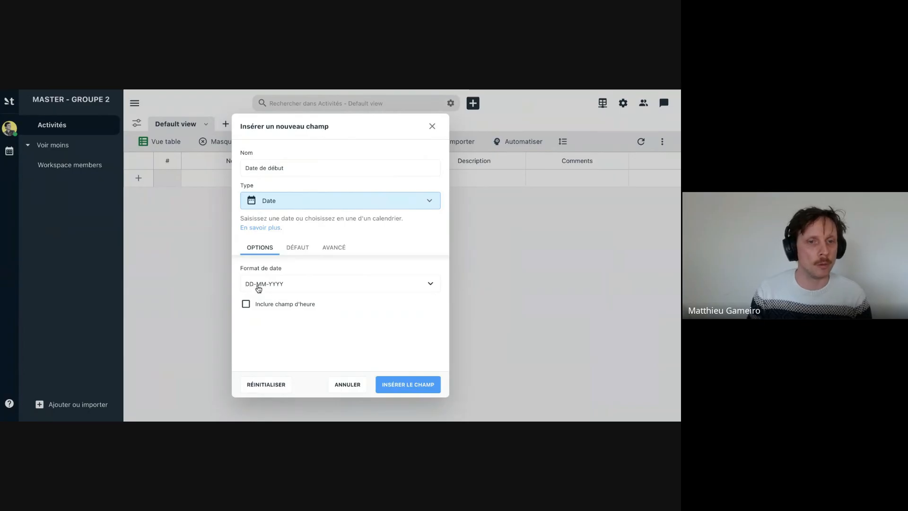
- Keep the date format DD-MM-YYYY, include the time in the "Date de début" field and insert it into the table
left_click(288, 290)
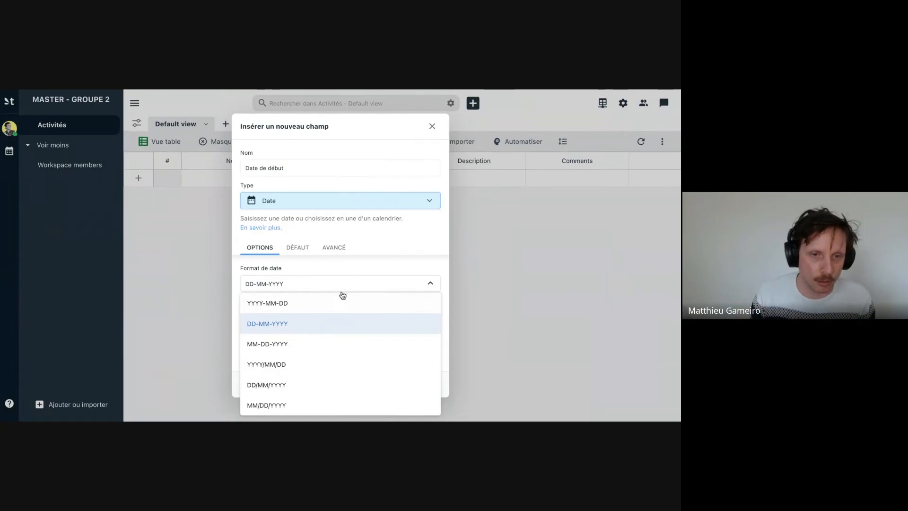
left_click(322, 271)
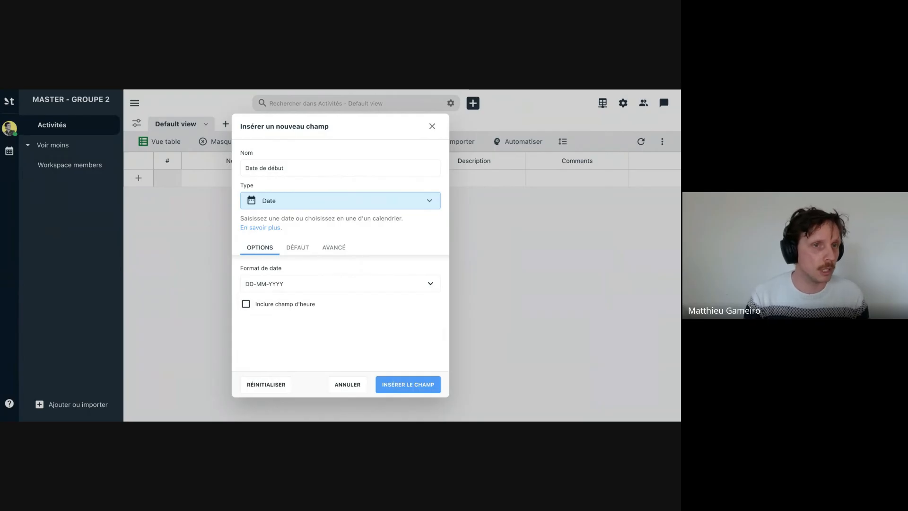
left_click(305, 304)
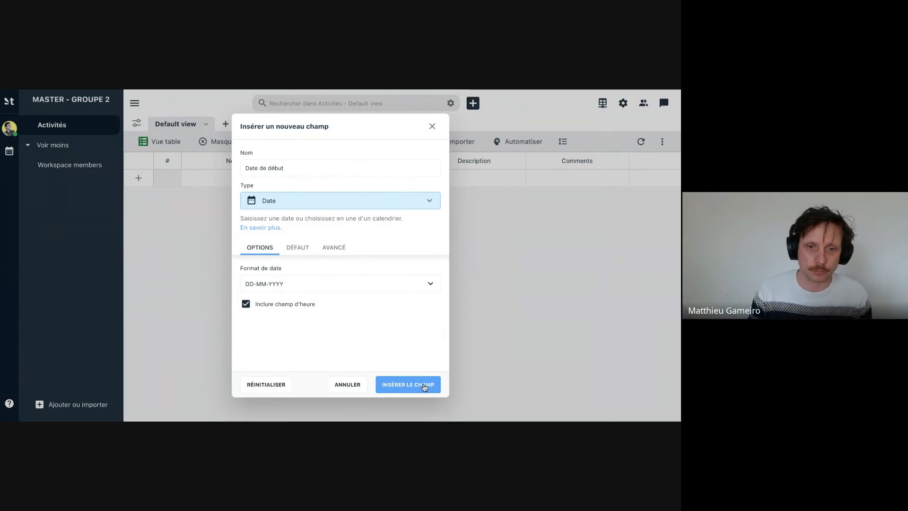
left_click(391, 384)
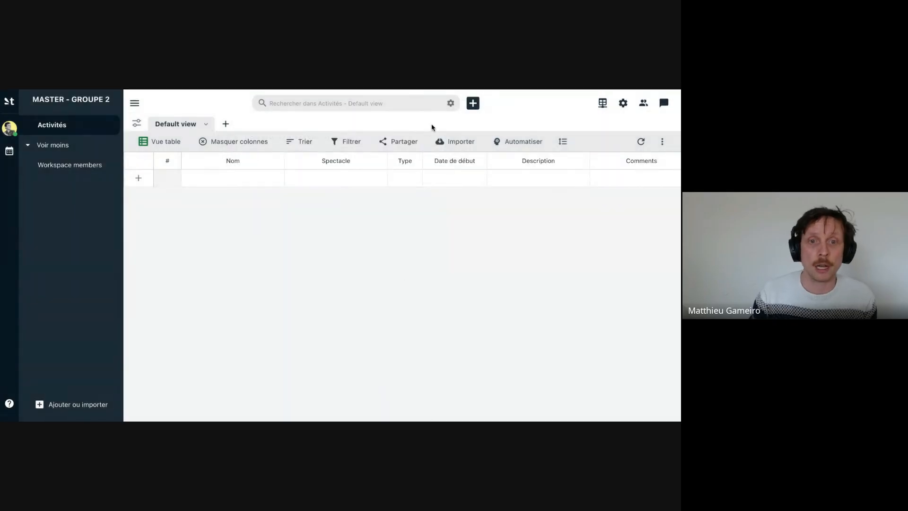
- Duplicate the "Date de début" field as a new field named "Date de fin"
left_click(482, 165)
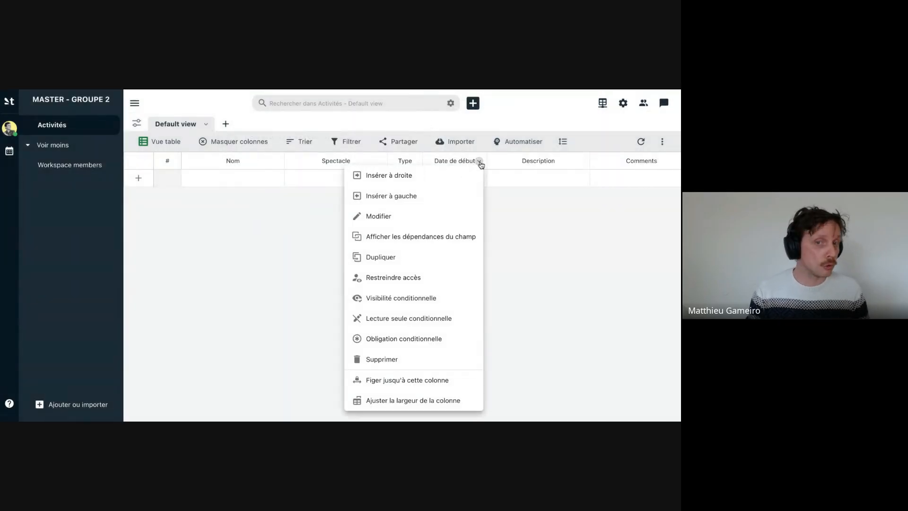
left_click(406, 259)
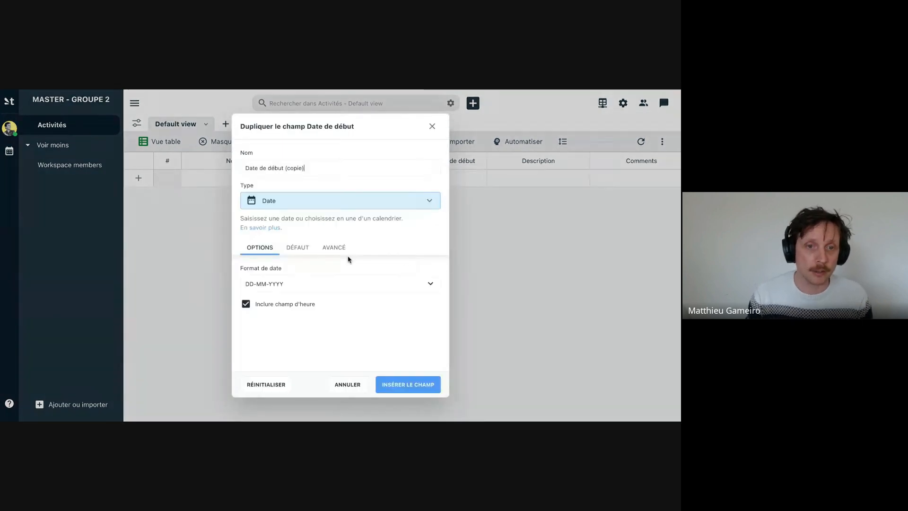
left_click_drag(271, 167, 349, 168)
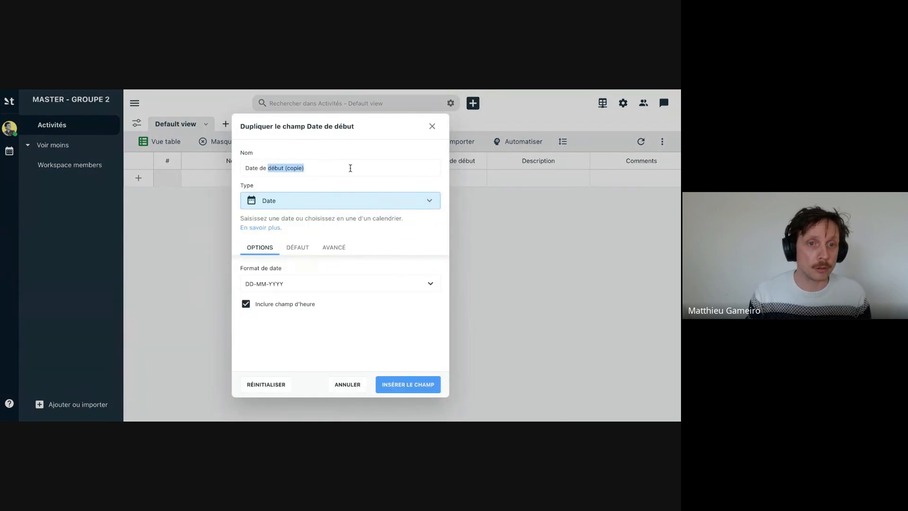
type("fin")
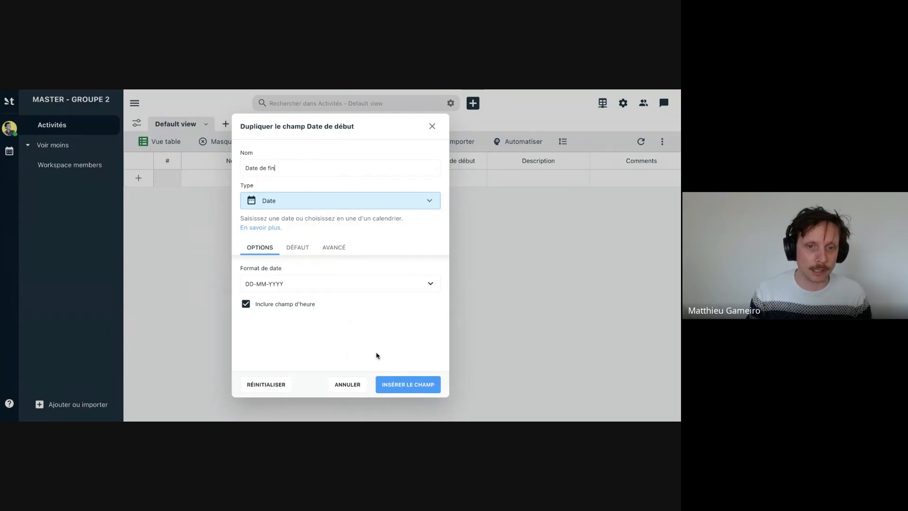
left_click(399, 385)
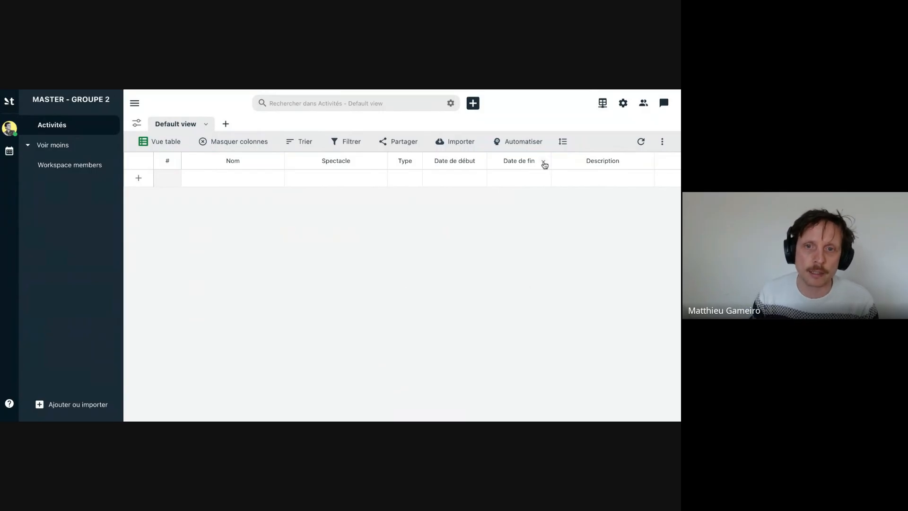
- Insert a single-line text field named "Lieu" to the right of "Date de fin", leaving its options and default value unset
left_click(544, 163)
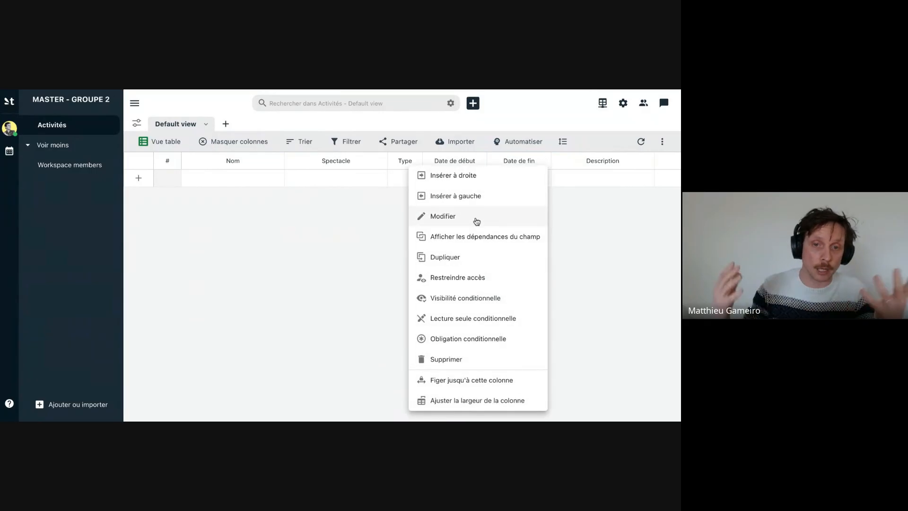
left_click(477, 179)
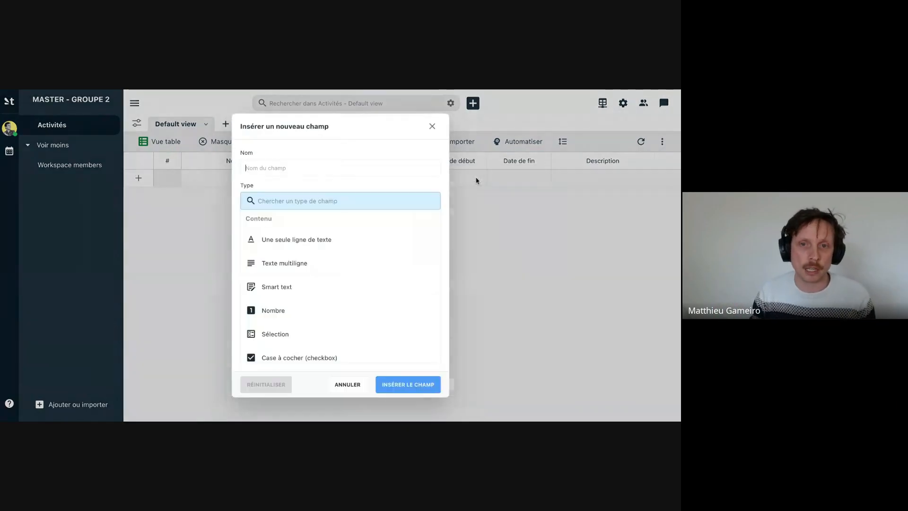
type("Lieu")
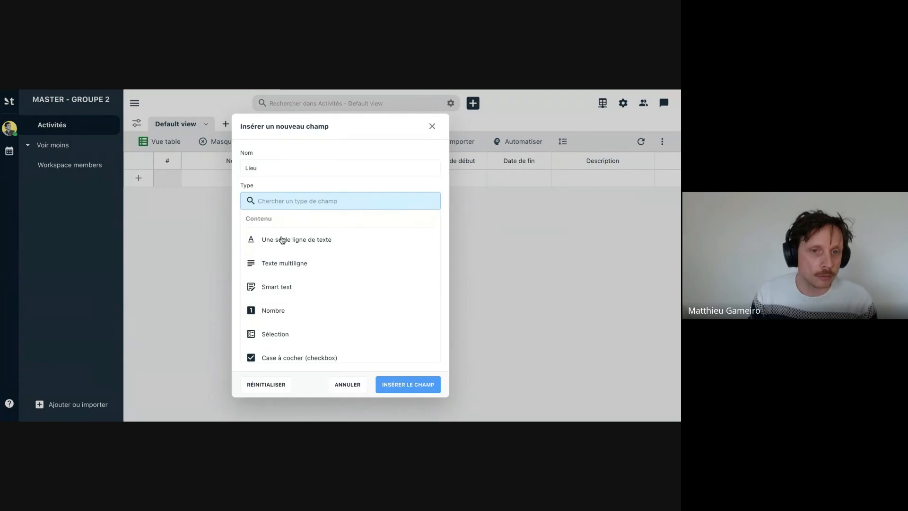
left_click(321, 240)
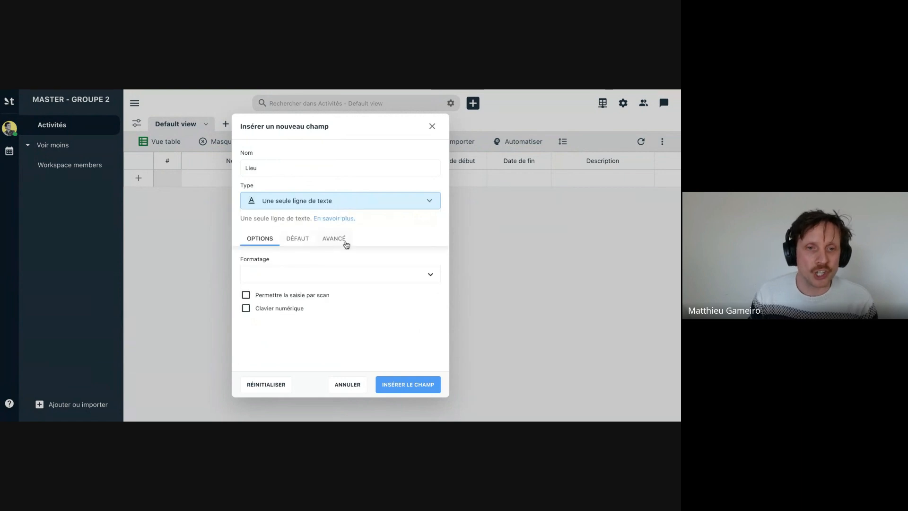
left_click(299, 239)
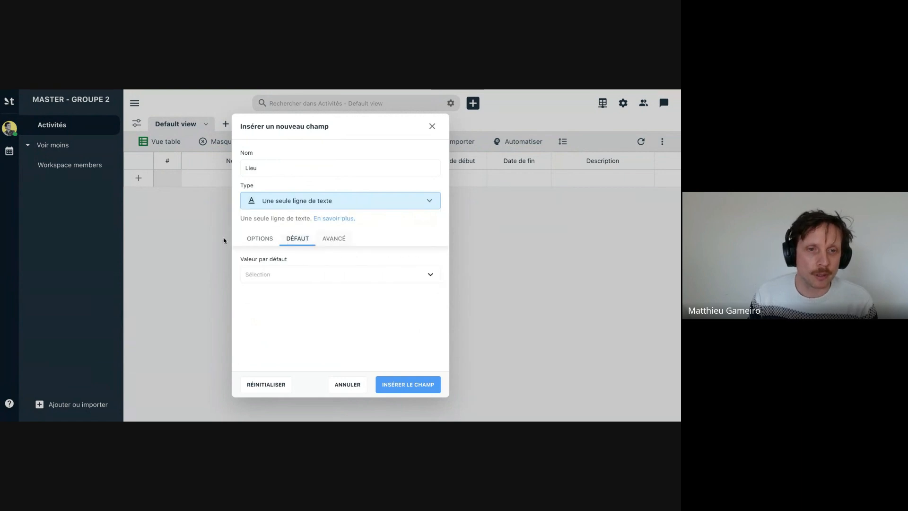
left_click(268, 245)
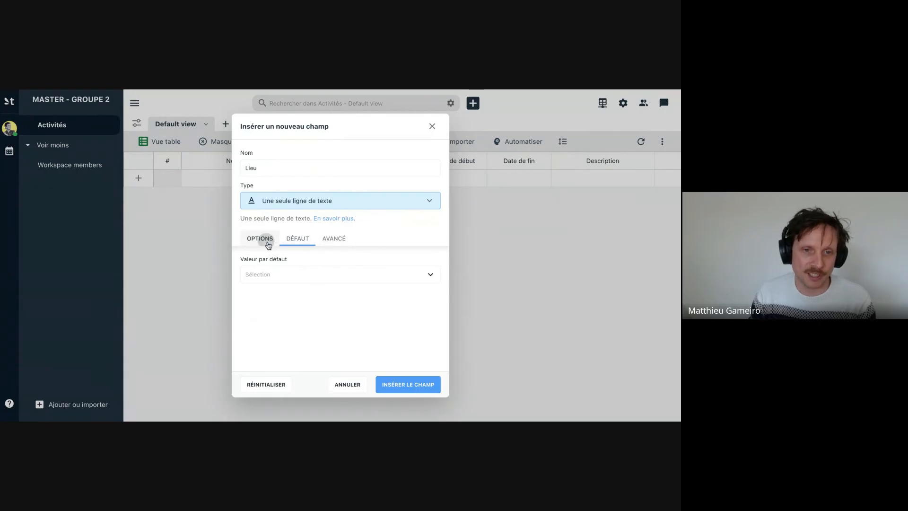
left_click(402, 385)
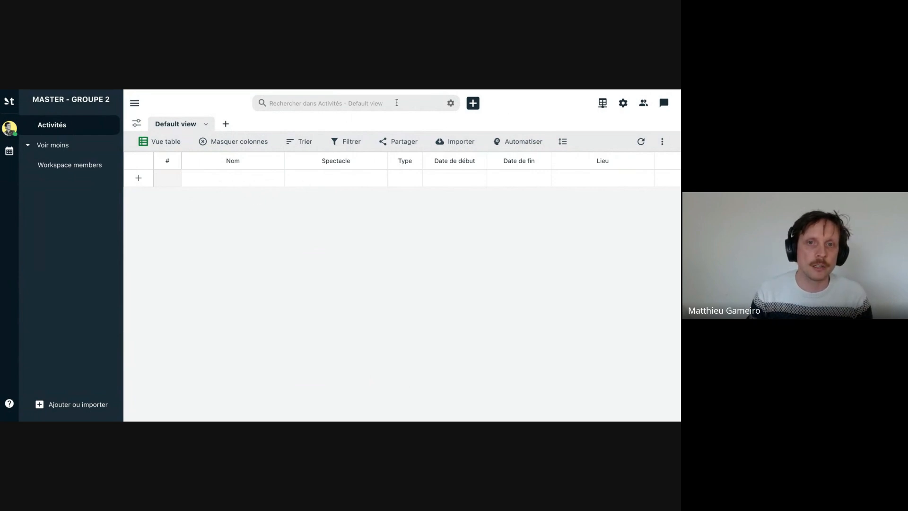
- Create a new record in the Activités table with the activity name "Représentation 1 - Hamlet"
left_click(474, 103)
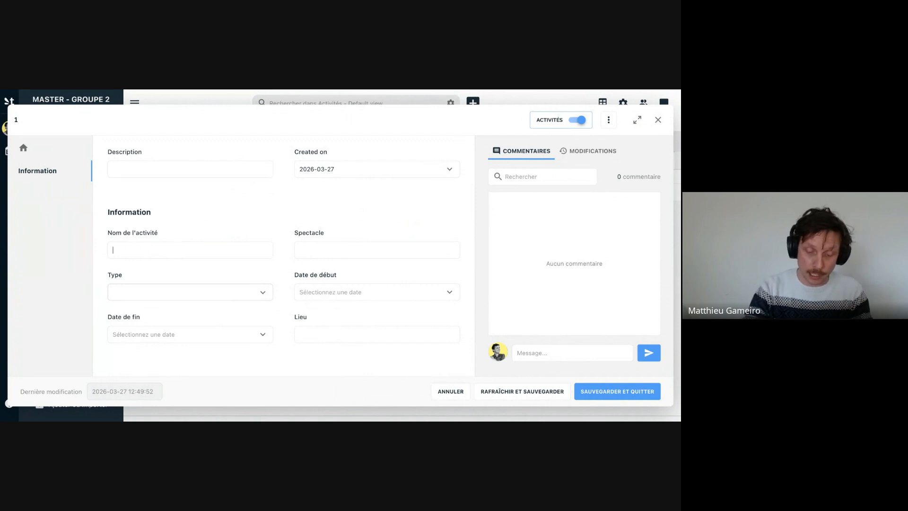
type("epré")
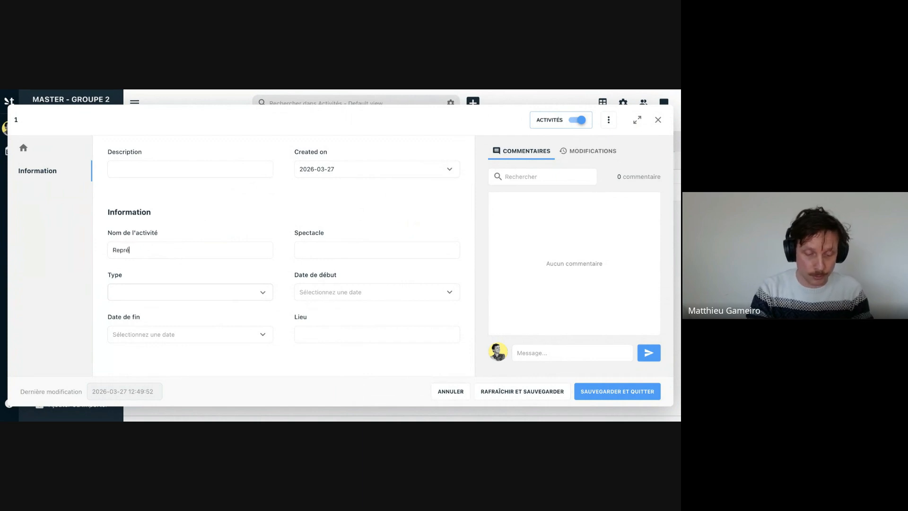
type("sentaiton")
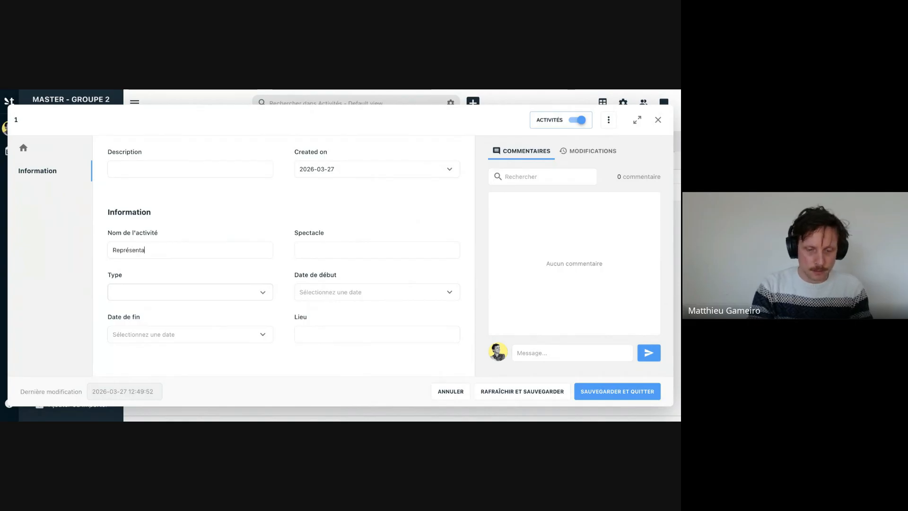
key("BackSpace")
key("BackSpace")
key("BackSpace")
key("BackSpace")
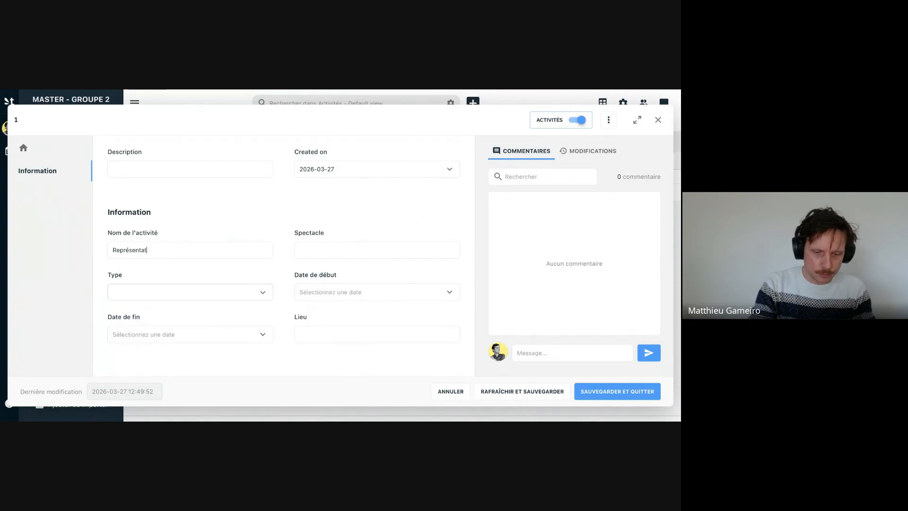
type("tion 1")
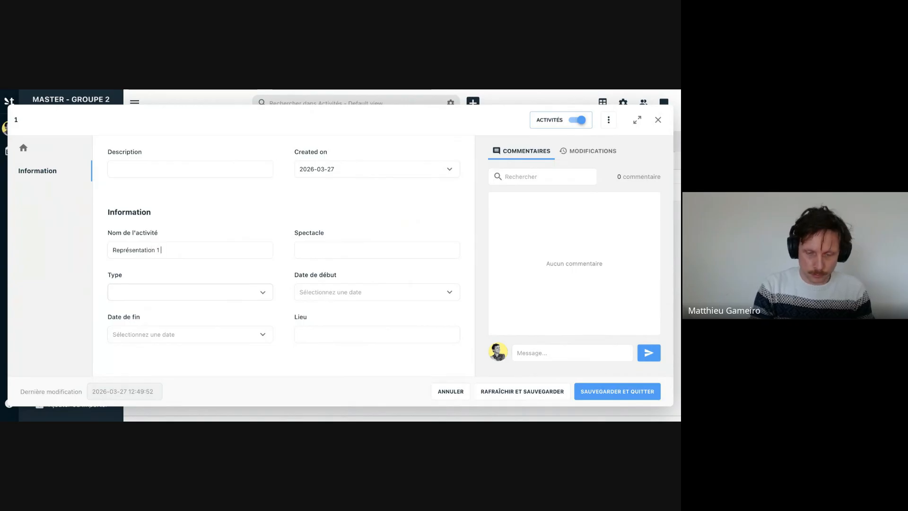
type(" - Hamlet")
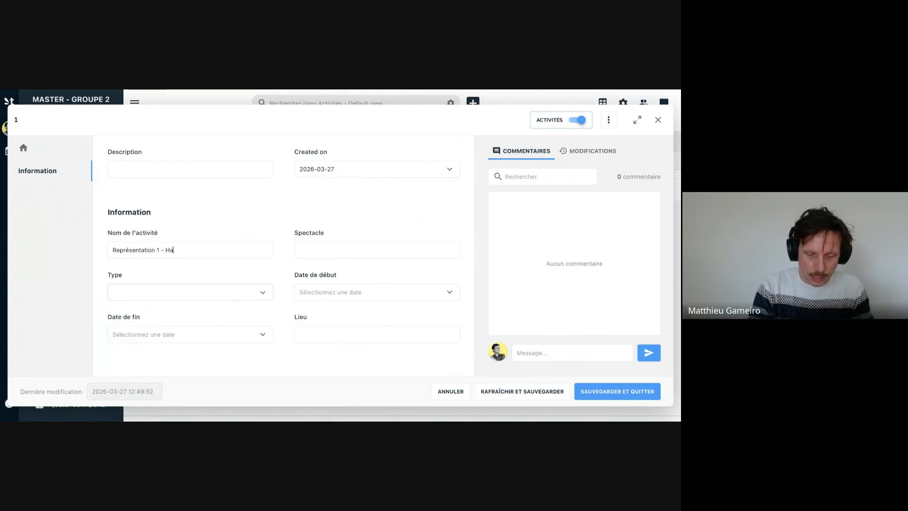
- Copy "Hamlet" from the activity name into the "Spectacle" field and set the record's type to "Représentation"
double_click(176, 250)
key("ctrl+c")
left_click(335, 250)
key("ctrl+v")
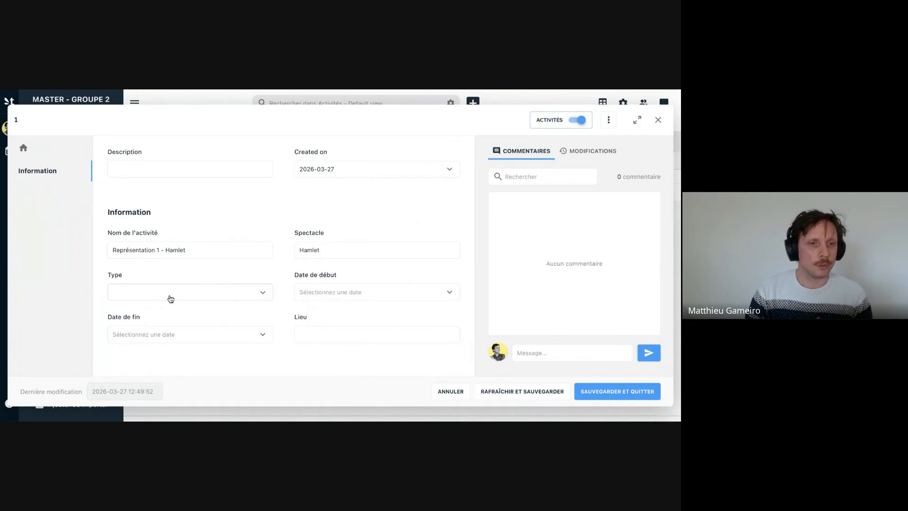
left_click_drag(211, 251, 101, 247)
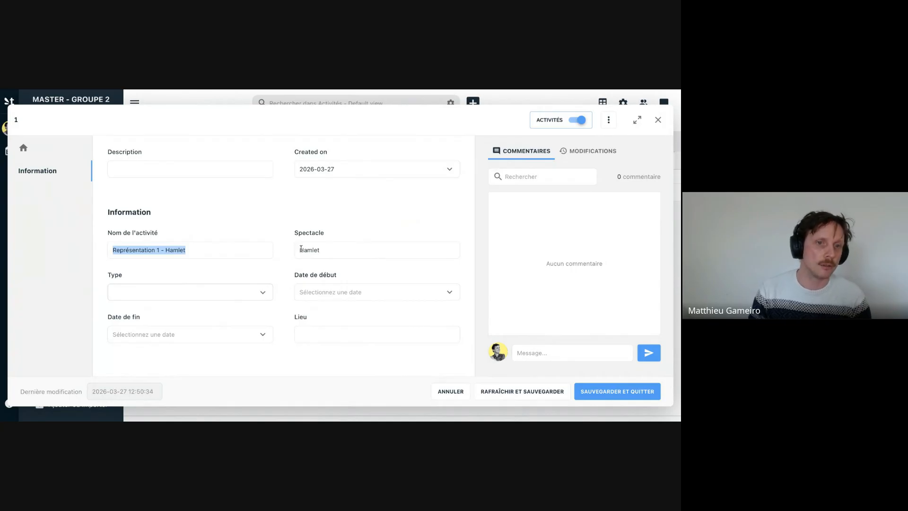
left_click(360, 251)
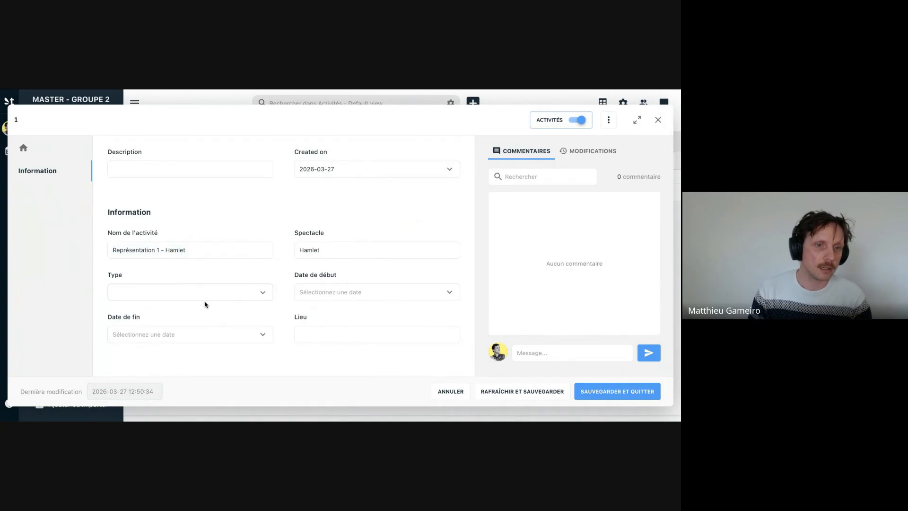
left_click(217, 296)
left_click(169, 329)
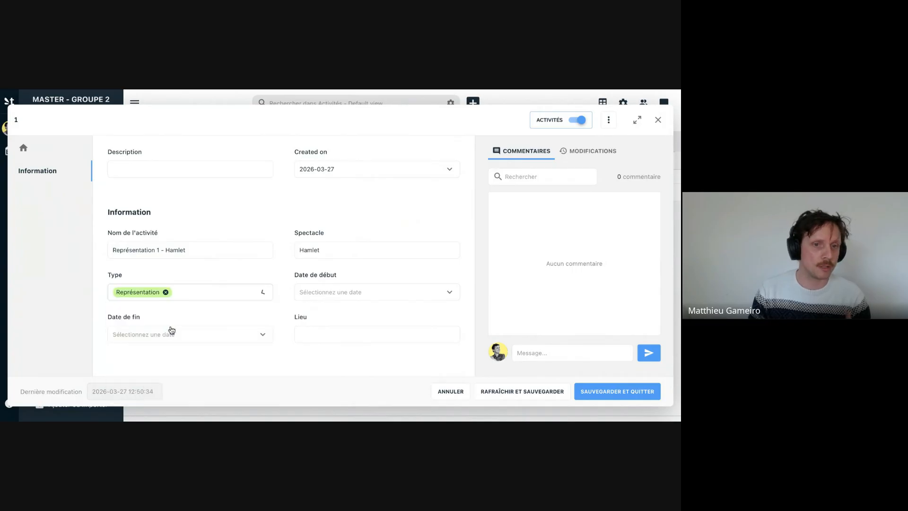
- Set the Hamlet activity's "Date de début" to 15-04-2026 at 19:00
left_click(334, 299)
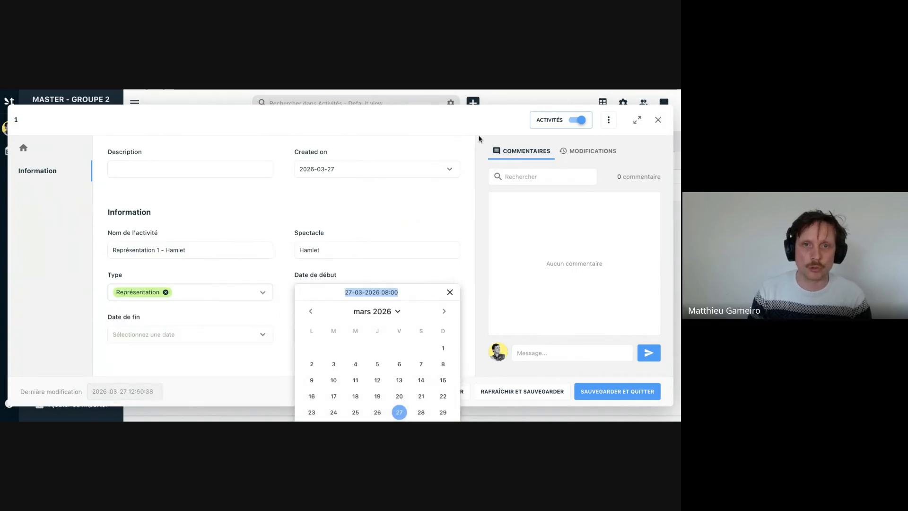
scroll(380, 358, "down", 1)
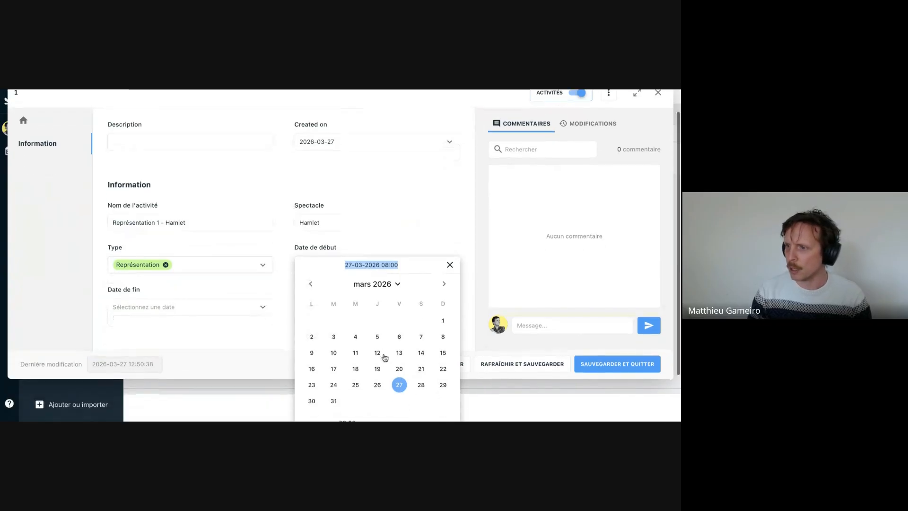
left_click(421, 385)
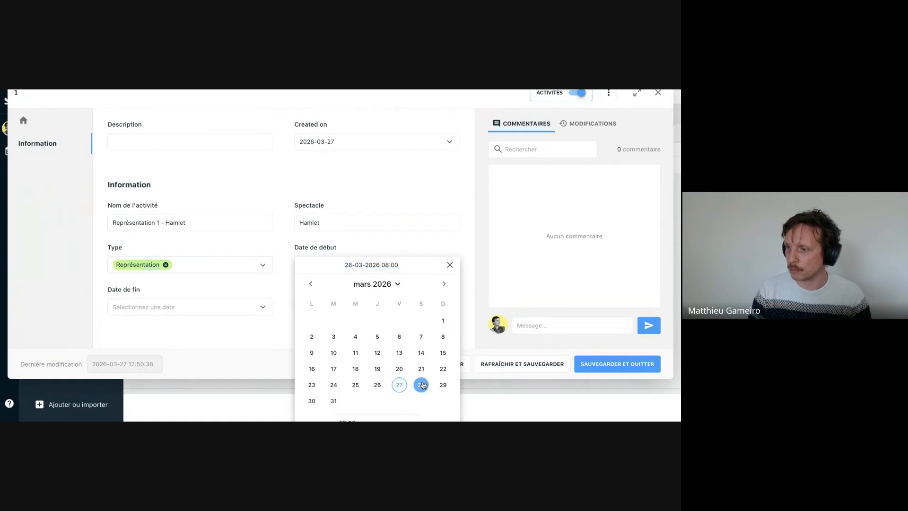
left_click(444, 285)
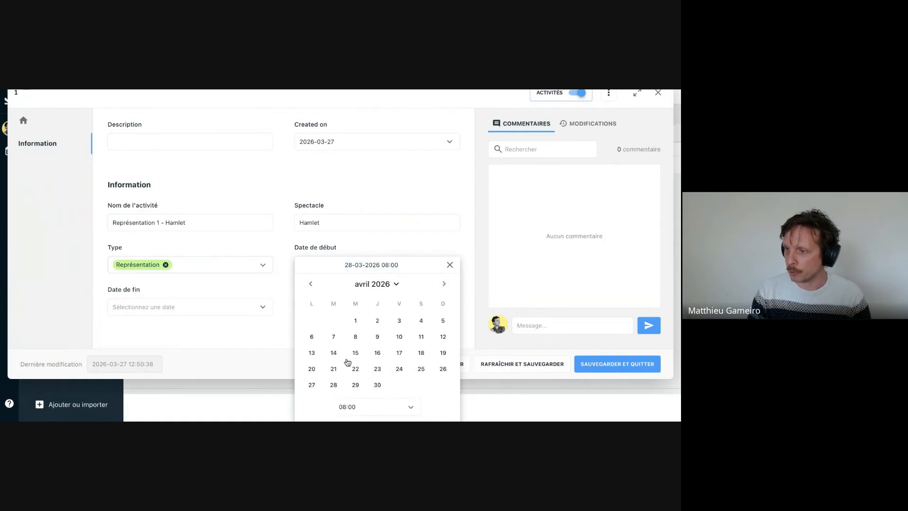
left_click(355, 353)
left_click(357, 407)
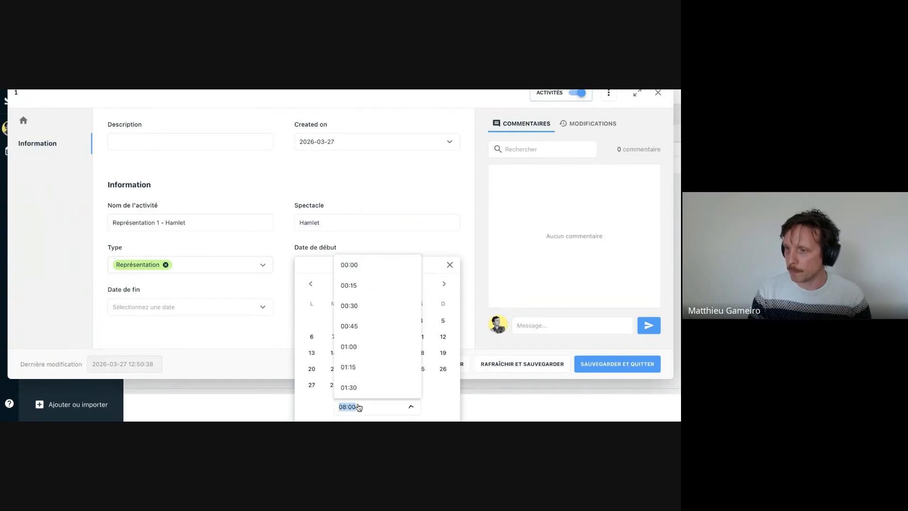
scroll(379, 374, "down", 20)
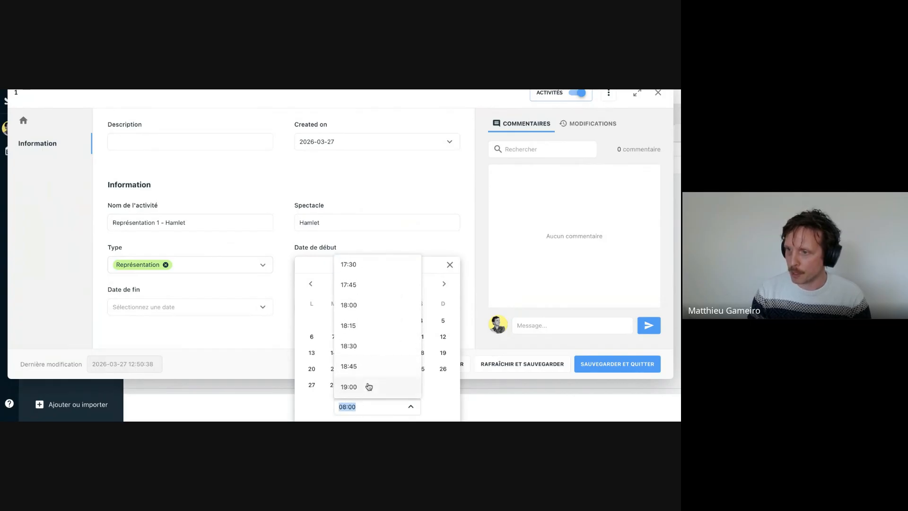
left_click(371, 386)
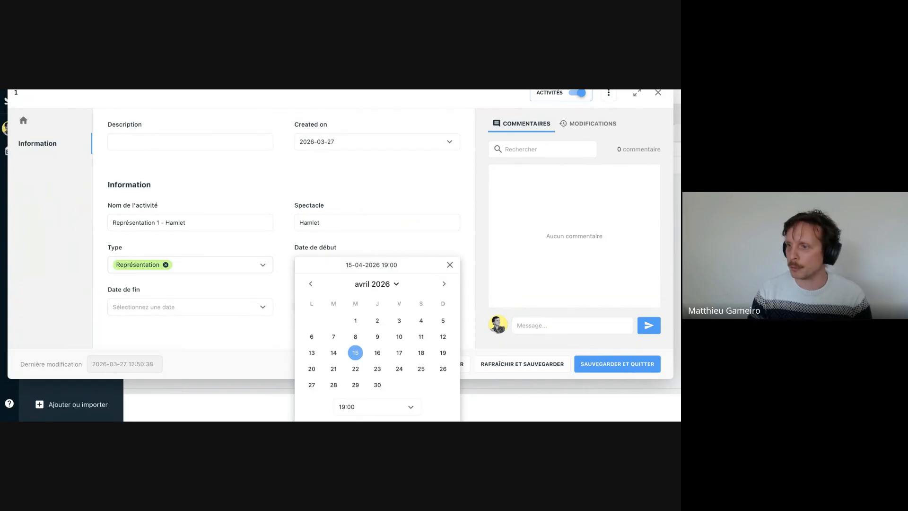
left_click(362, 253)
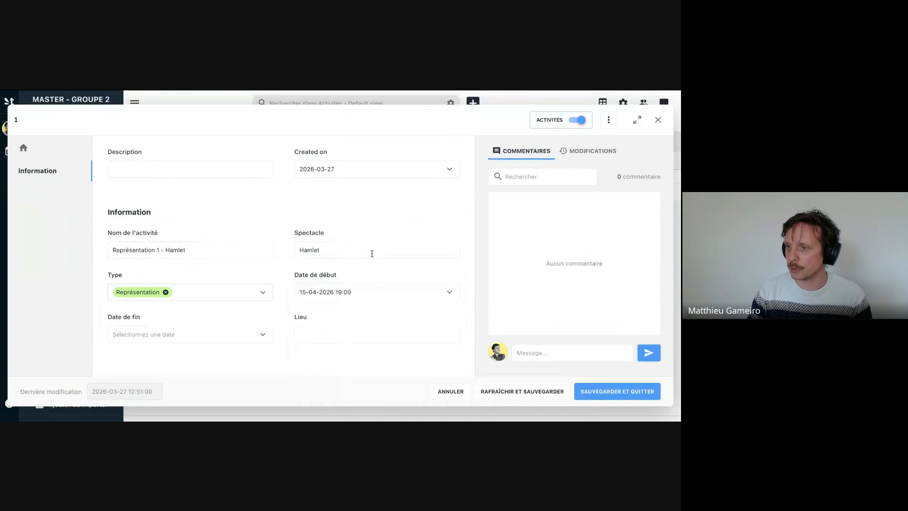
- Set the activity's "Date de fin" to 15-04-2026 at 22:00 and save the record with "Grand Théâtre" as its "Lieu"
left_click(353, 293)
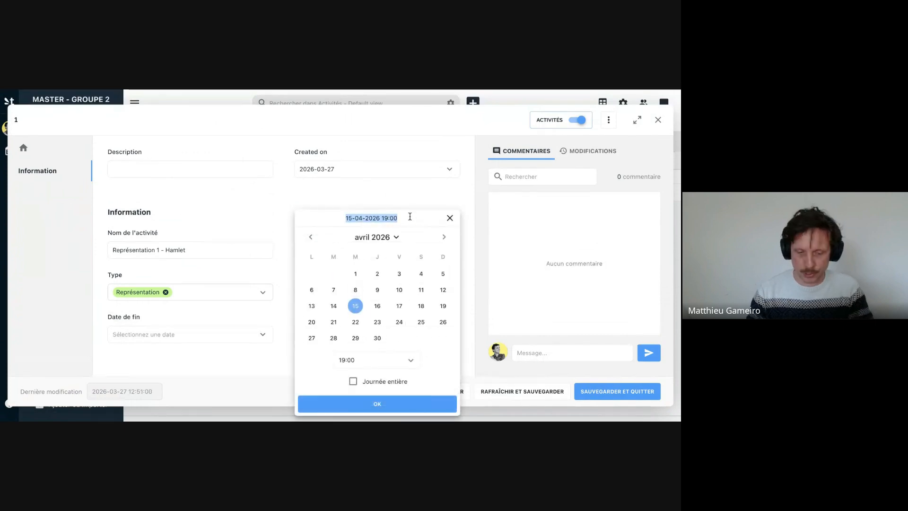
left_click(205, 338)
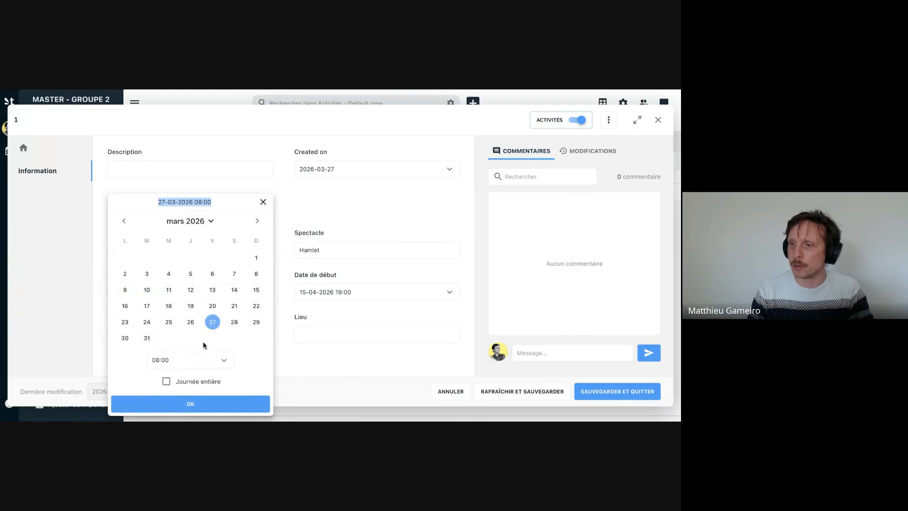
left_click(201, 347)
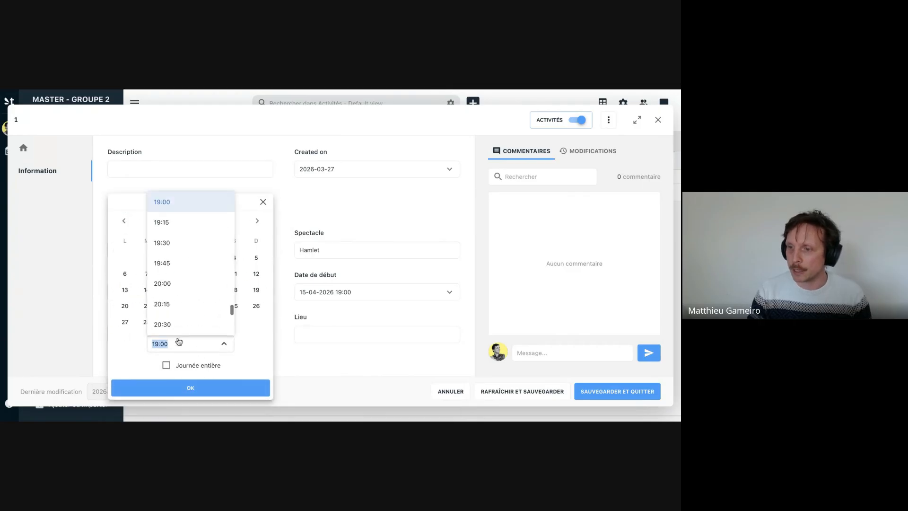
scroll(178, 317, "down", 3)
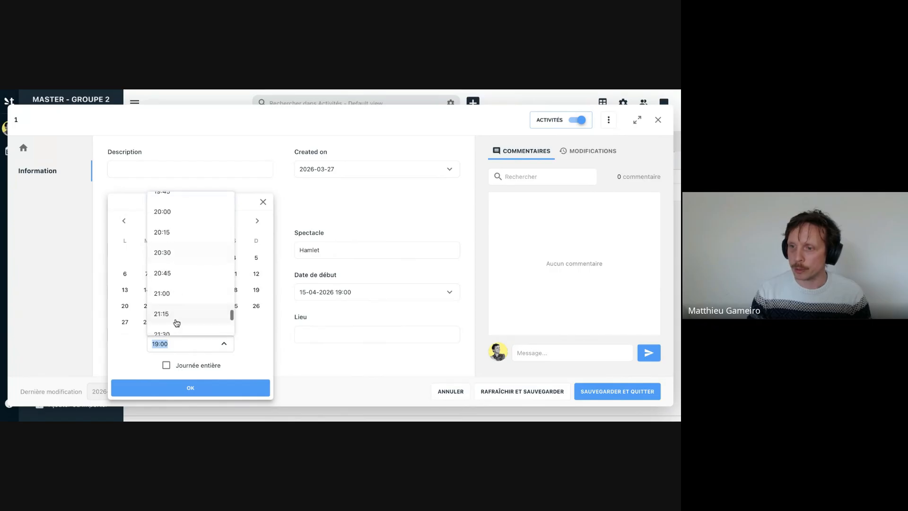
scroll(179, 312, "down", 2)
left_click(178, 313)
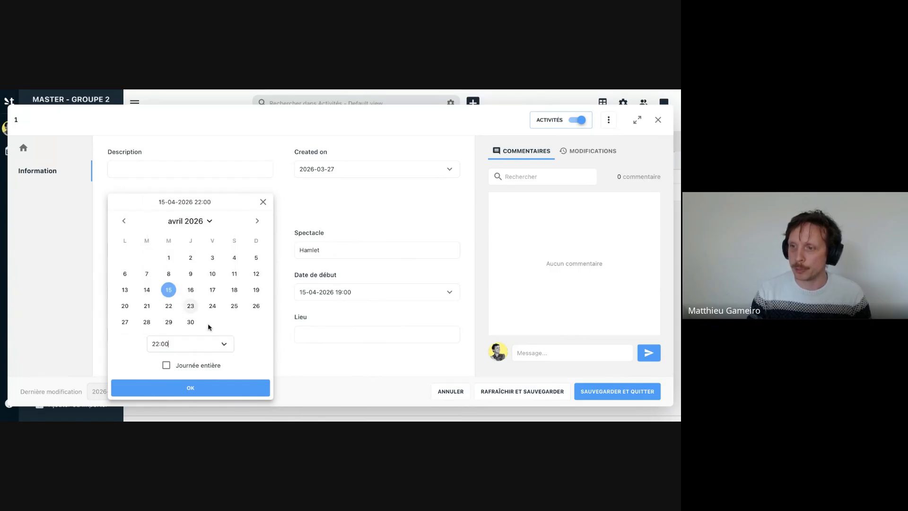
left_click(183, 393)
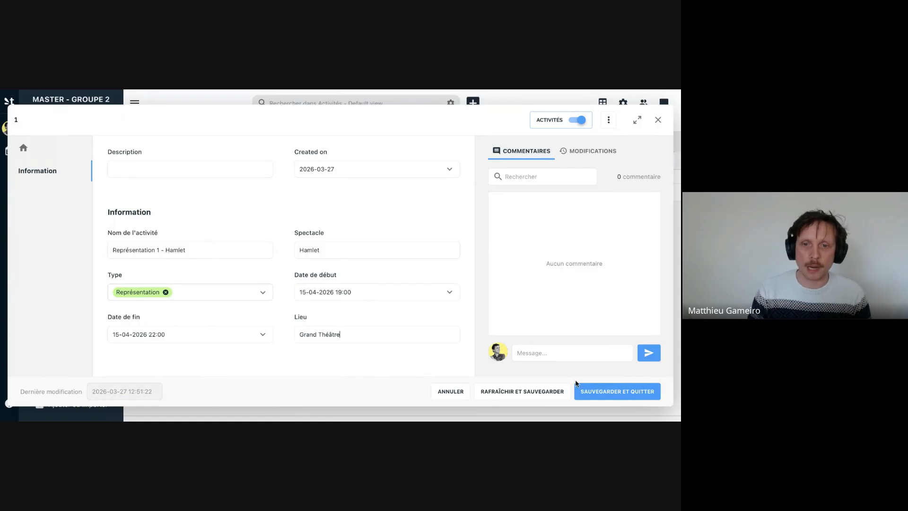
left_click(617, 392)
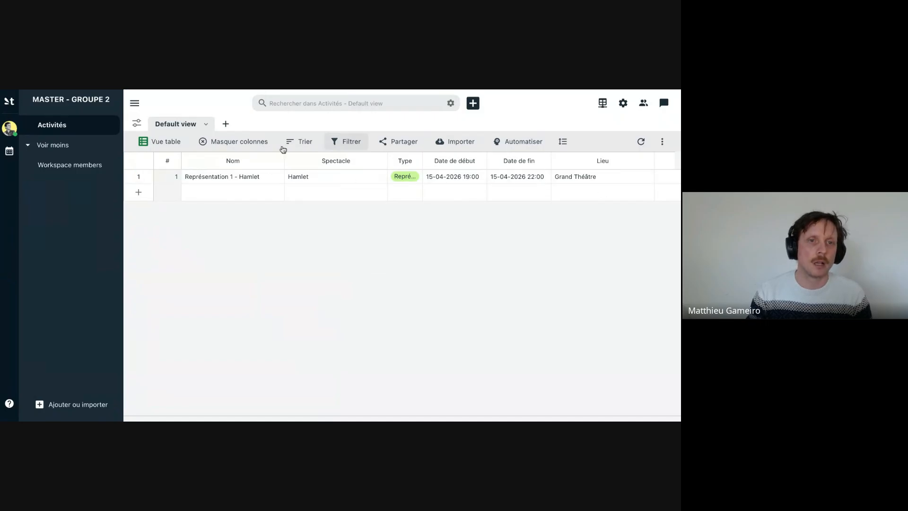
- Review the saved activity in the table and in its record form, including the modification history, and close the form
scroll(320, 184, "right", 7)
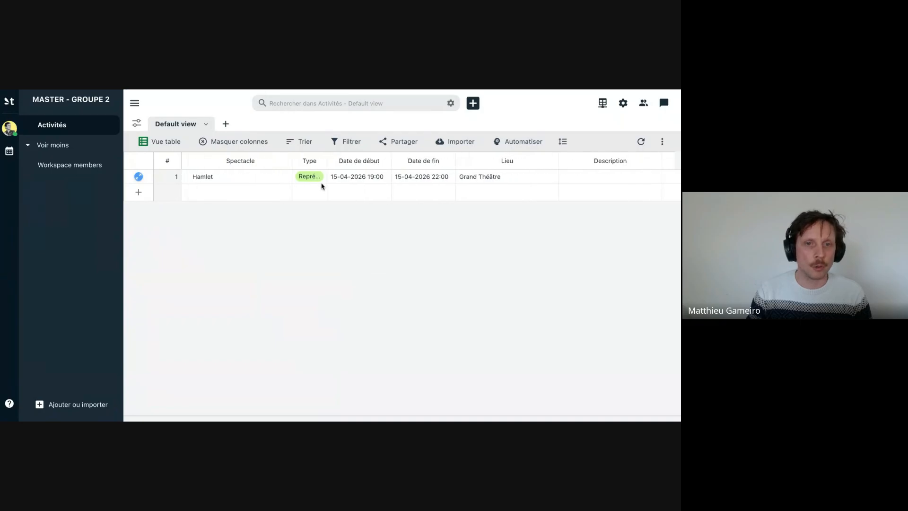
scroll(424, 184, "left", 4)
scroll(425, 184, "left", 3)
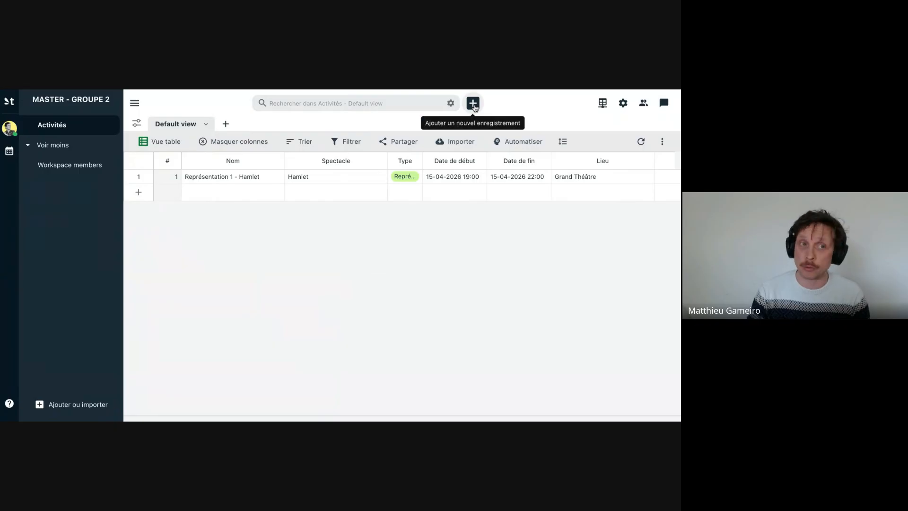
left_click(139, 178)
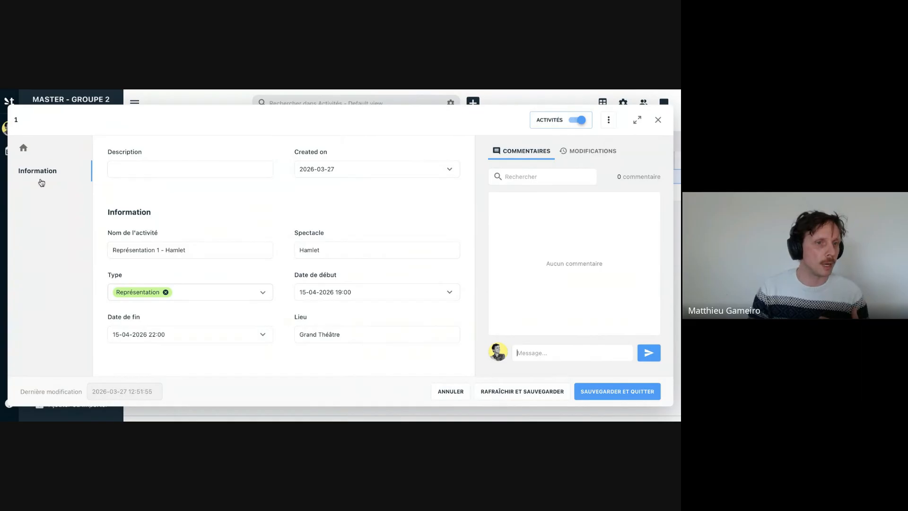
left_click(577, 121)
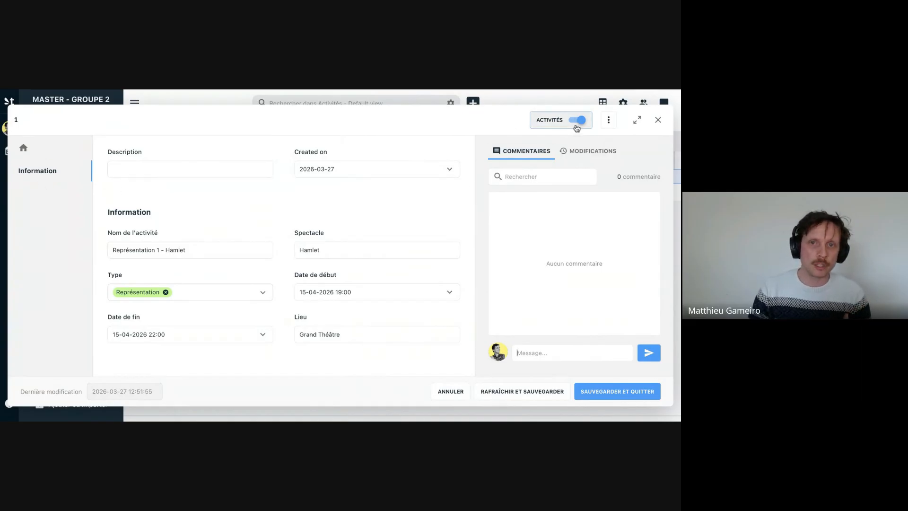
left_click(499, 122)
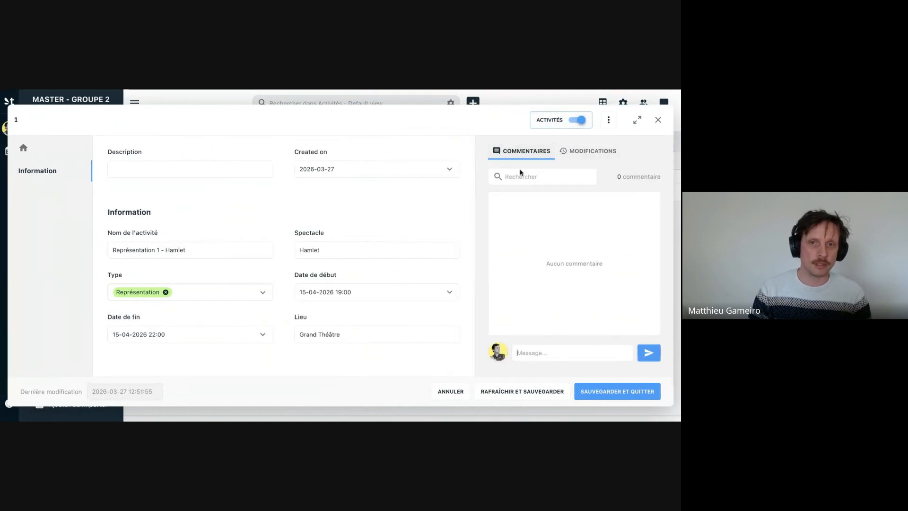
left_click(591, 150)
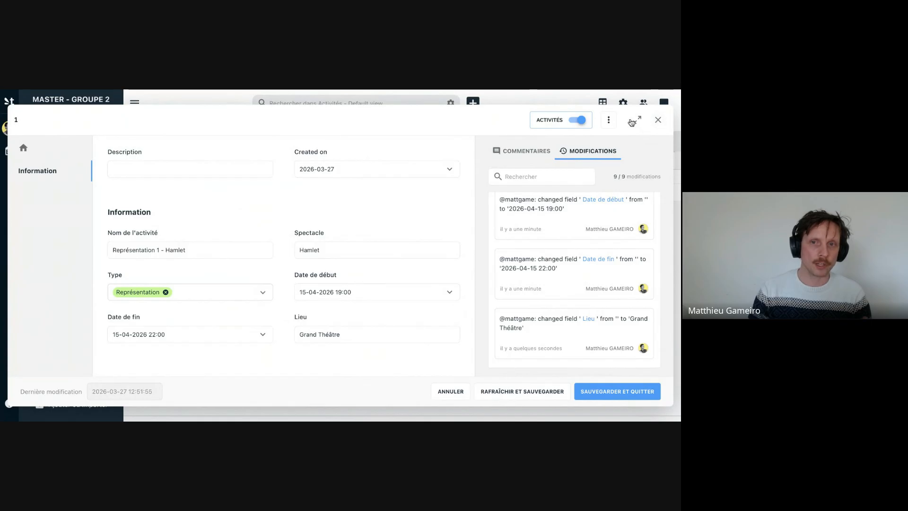
left_click(661, 121)
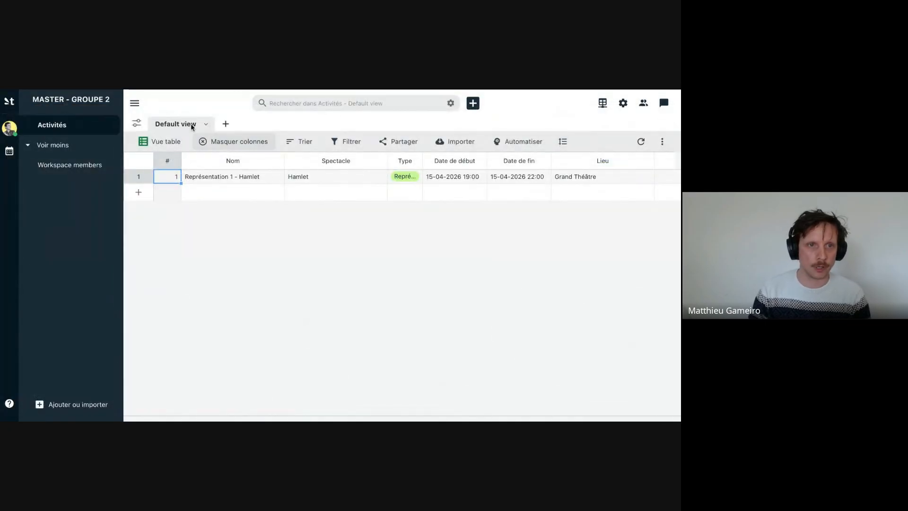
- Hide the workspace sidebar and duplicate the activity row, renaming the lower of the two rows "Représentation 2 - Hamlet"
left_click(134, 103)
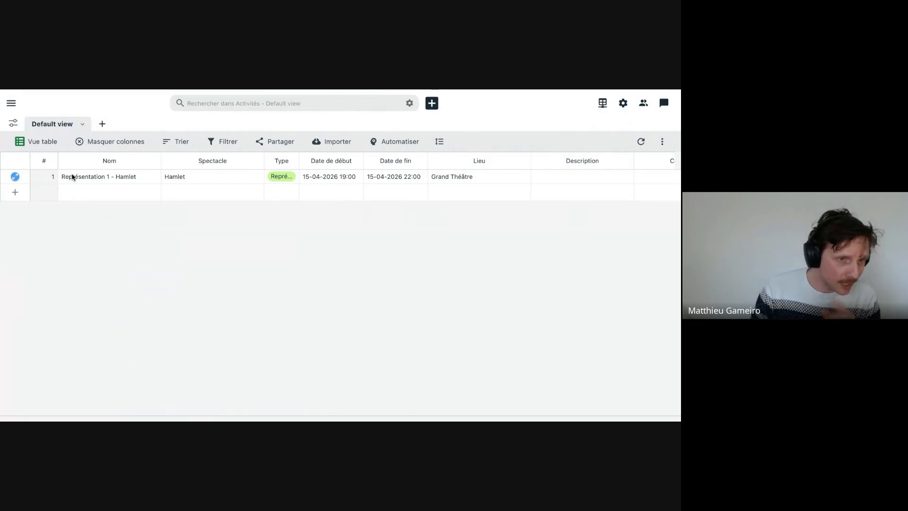
right_click(36, 180)
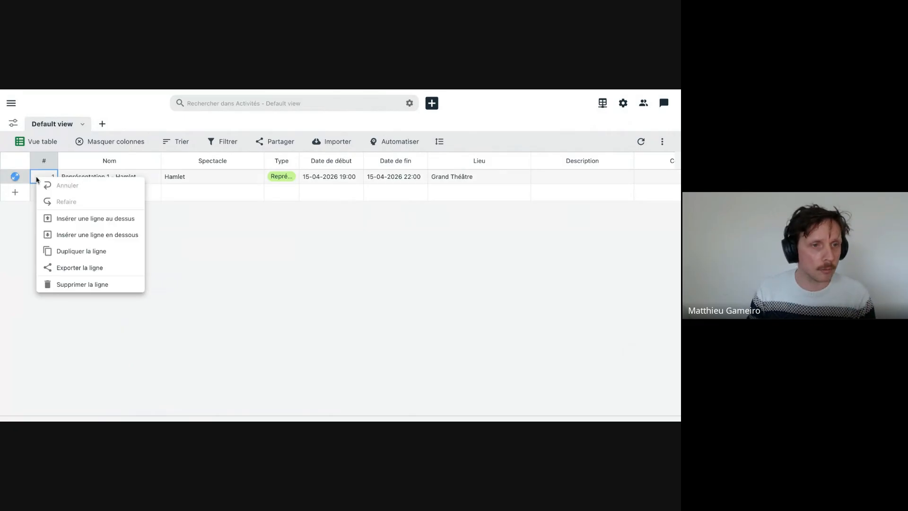
left_click(95, 255)
double_click(116, 190)
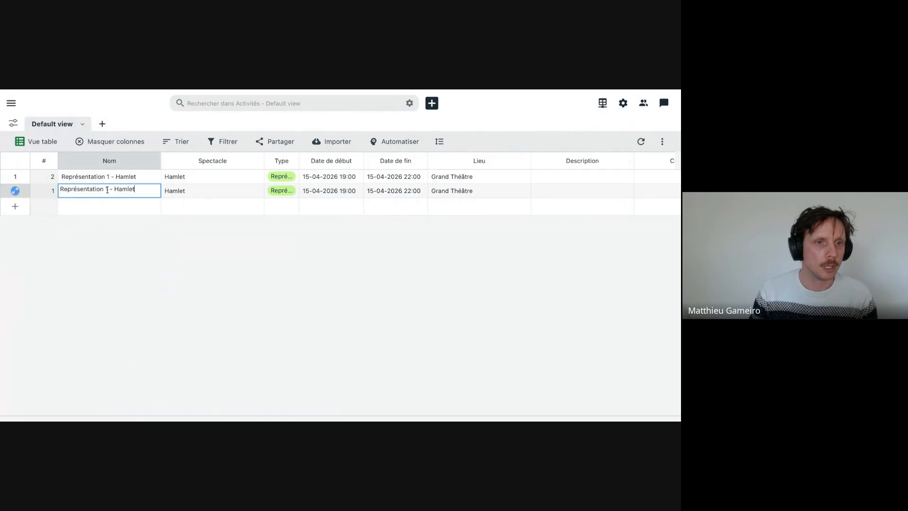
left_click(107, 189)
key("BackSpace")
type("2")
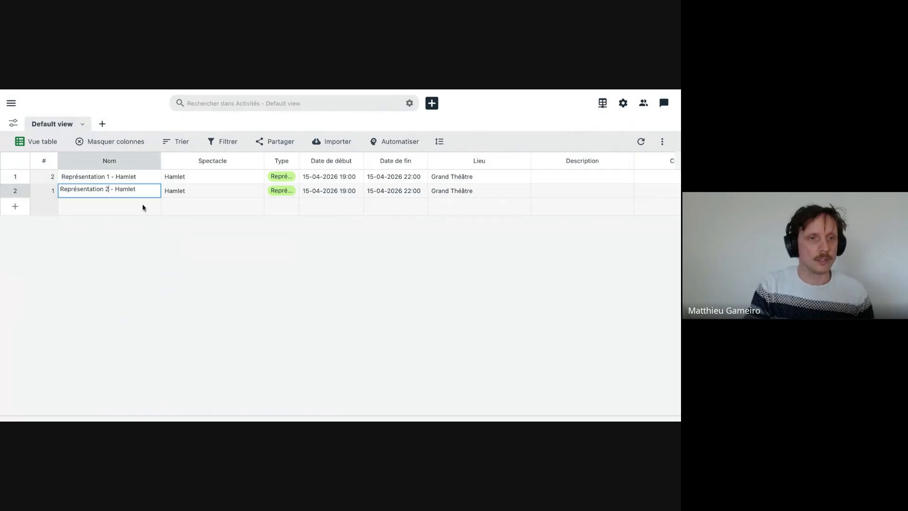
- Move the start and end dates of "Représentation 2 - Hamlet" to 16-04-2026, keeping the times 19:00 and 22:00
left_click(319, 189)
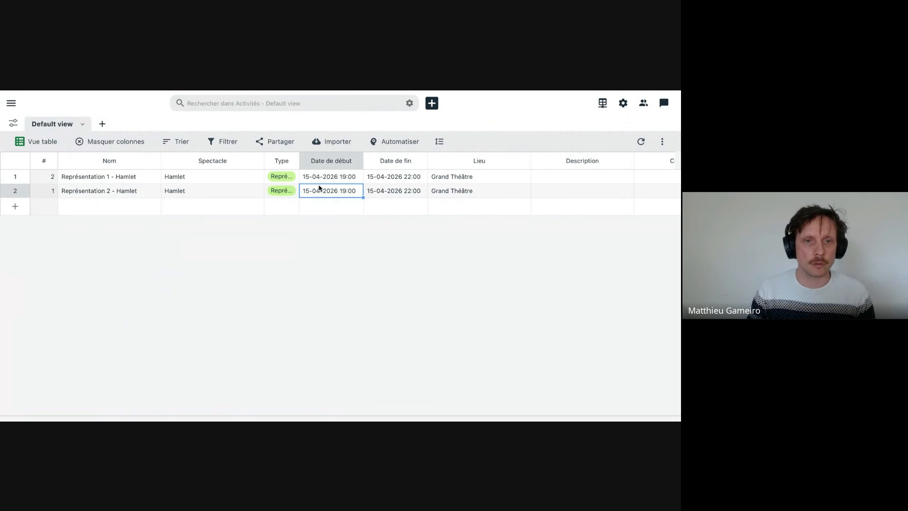
left_click(331, 192)
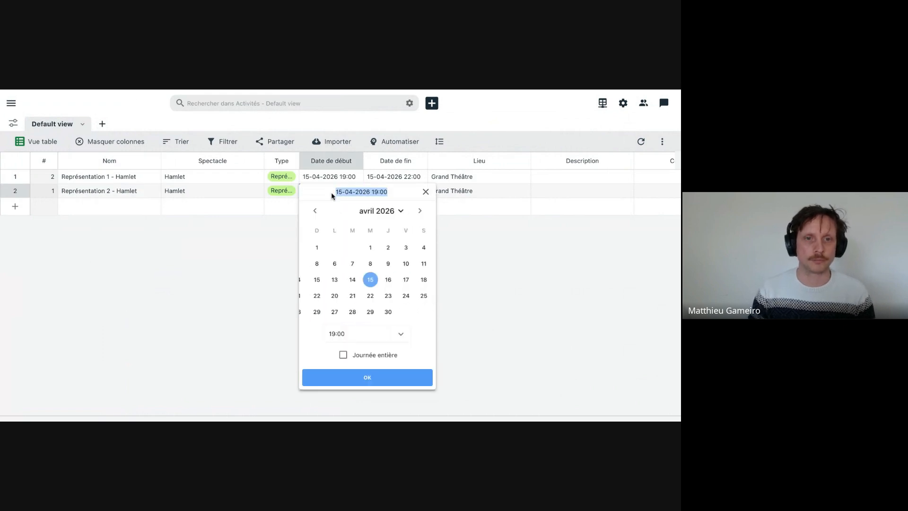
left_click(367, 279)
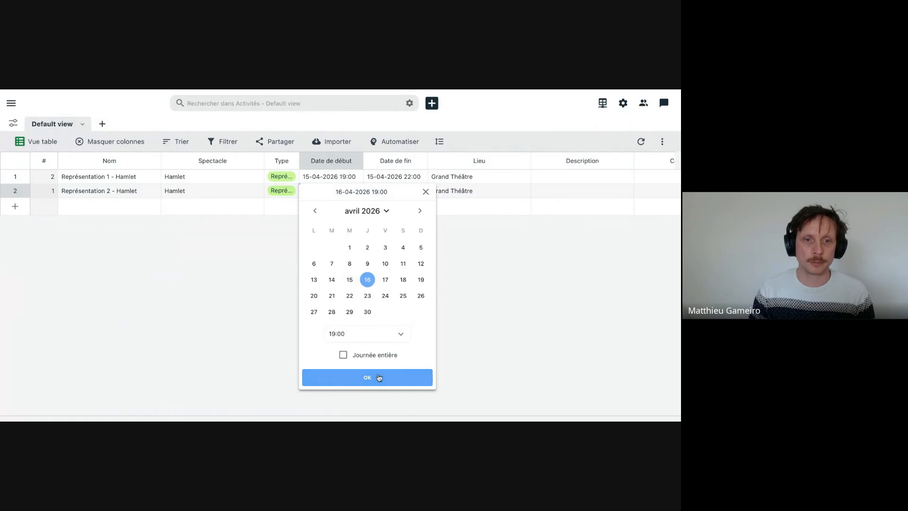
left_click(377, 377)
left_click(397, 194)
left_click(396, 194)
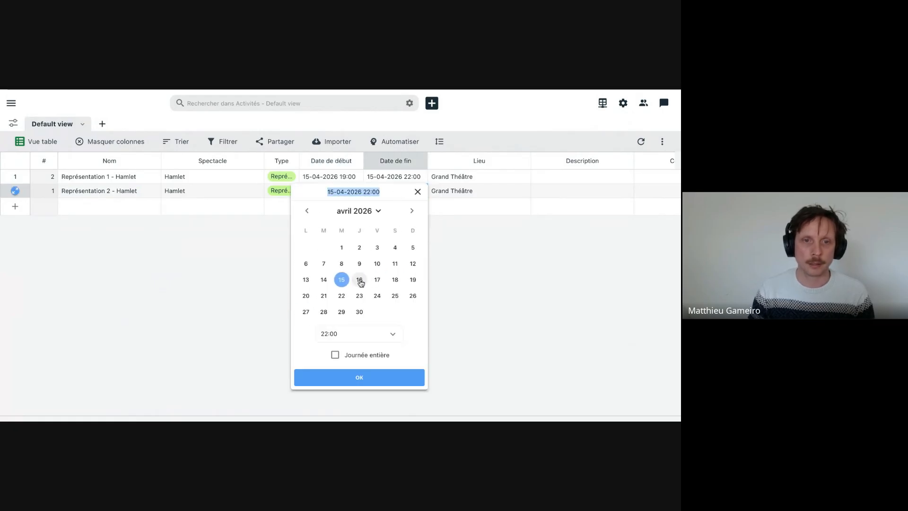
left_click(359, 280)
left_click(360, 376)
left_click(401, 347)
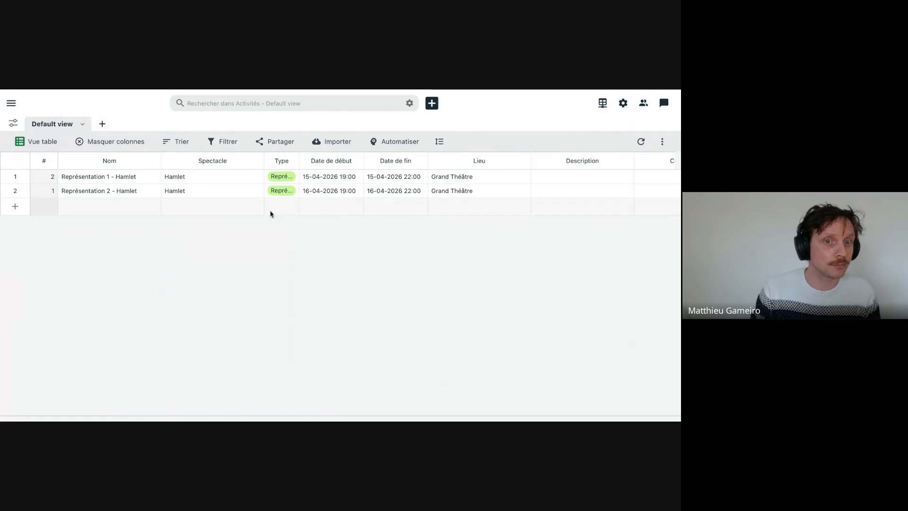
- Create a new activity record named "Montage Hamlet" with "Hamlet" as its "Spectacle"
left_click(431, 104)
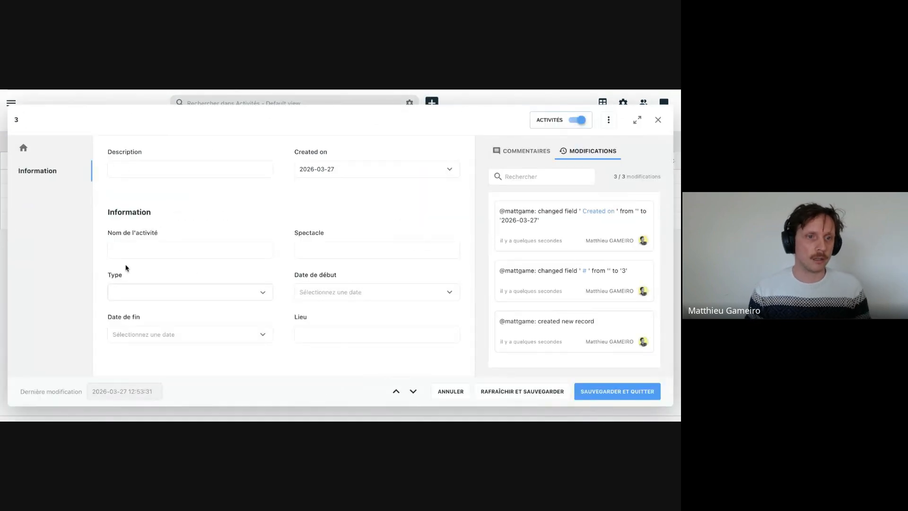
left_click(137, 251)
type("Montage Hamle")
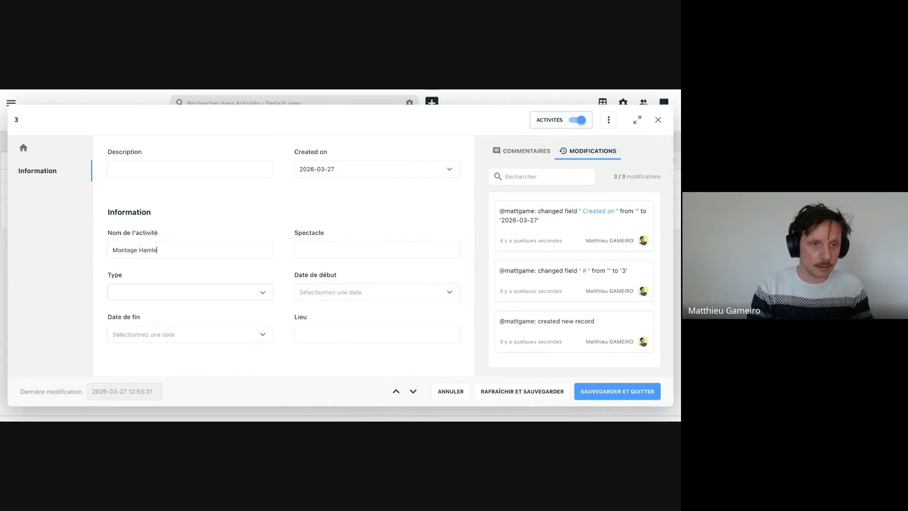
type("r")
key("BackSpace")
type("t")
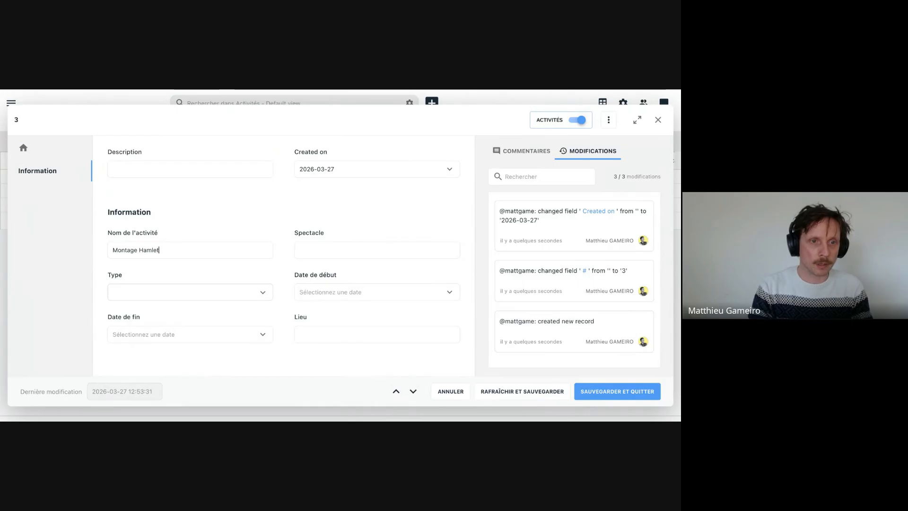
key("Tab")
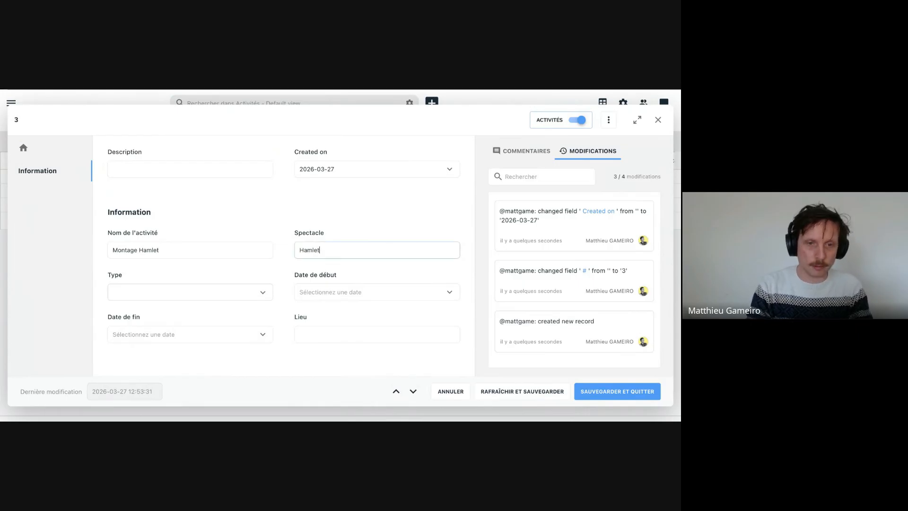
- Set the montage activity's type to "Montage" and its start date to 14-04-2026 at 08:00
left_click(129, 293)
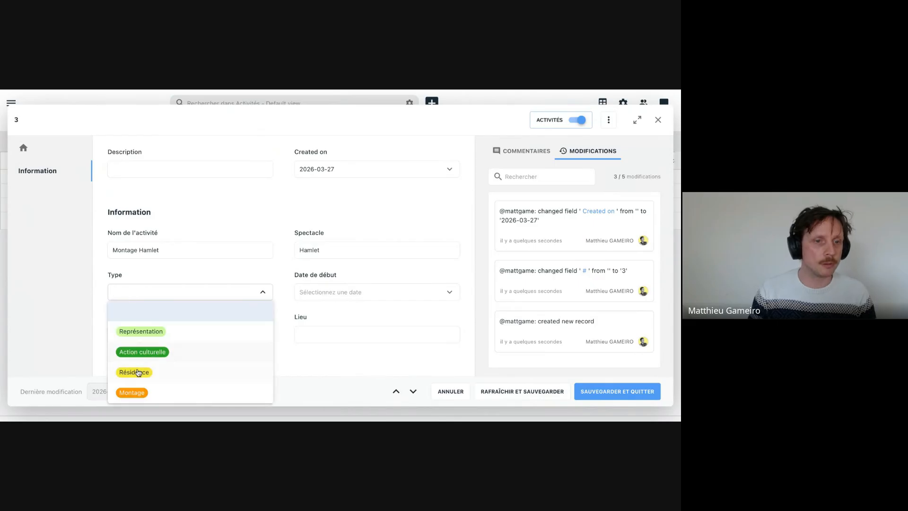
left_click(133, 393)
left_click(333, 289)
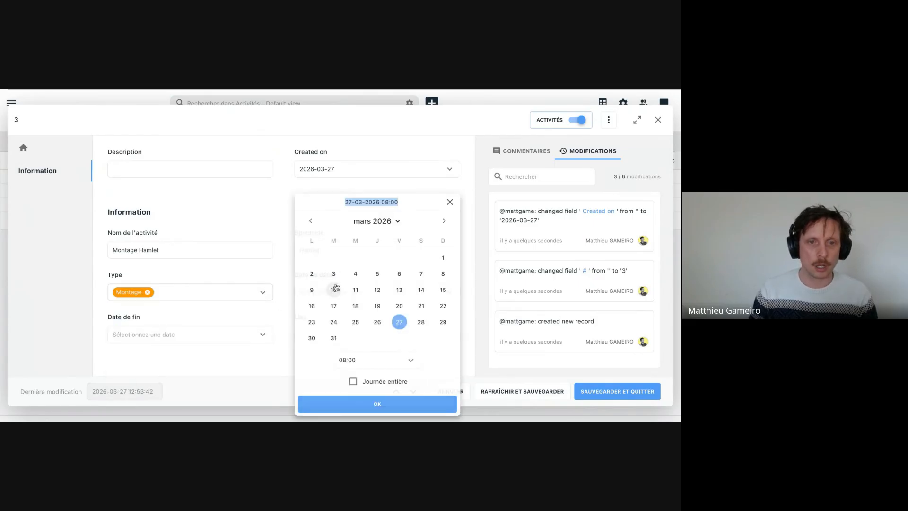
left_click(444, 221)
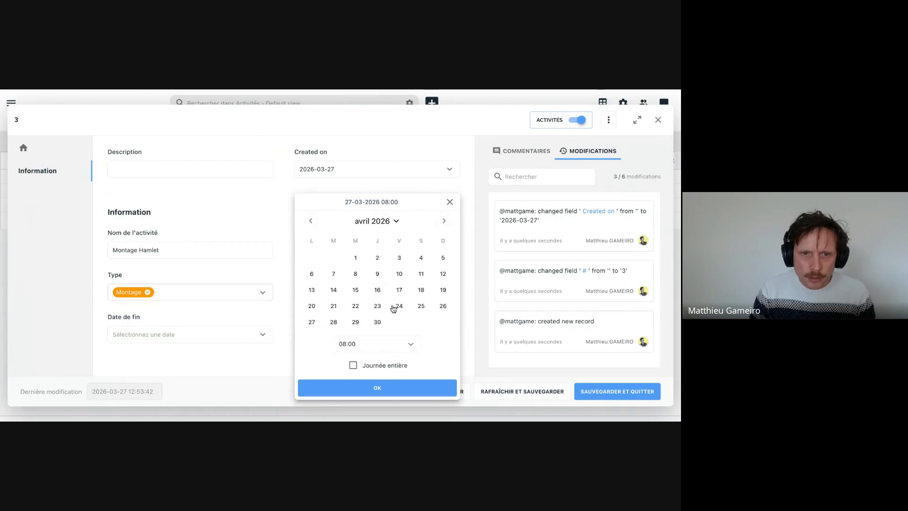
left_click(334, 290)
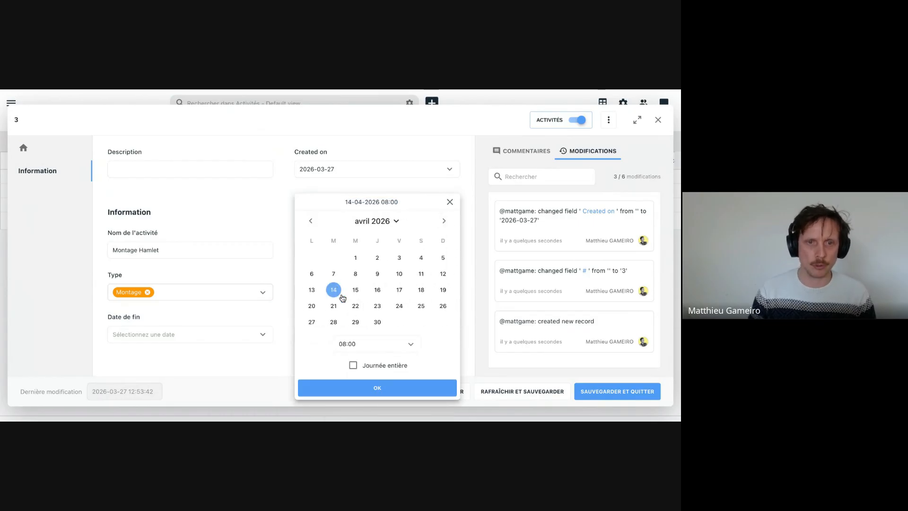
left_click(369, 388)
- Set the montage activity's end date to 14-04-2026 at 12:00, reusing the start date
left_click(388, 294)
key("ctrl+c")
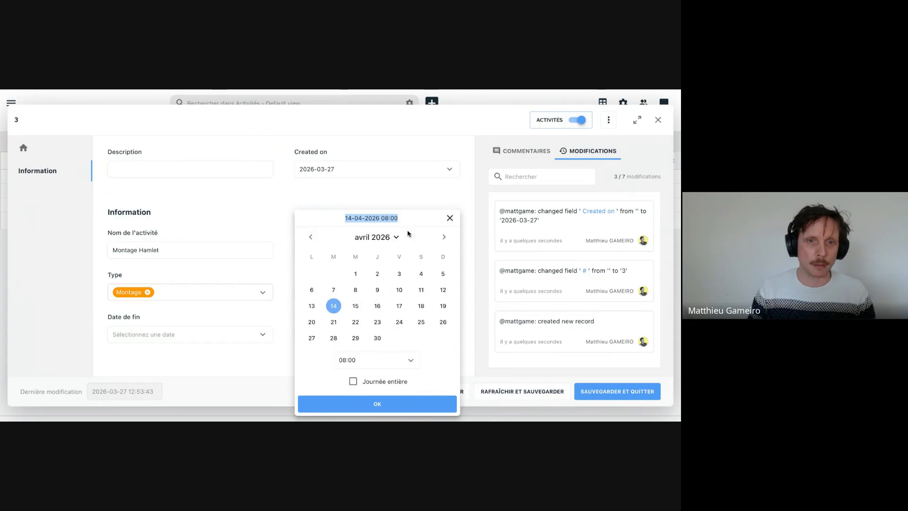
left_click(281, 279)
left_click(250, 330)
key("ctrl+v")
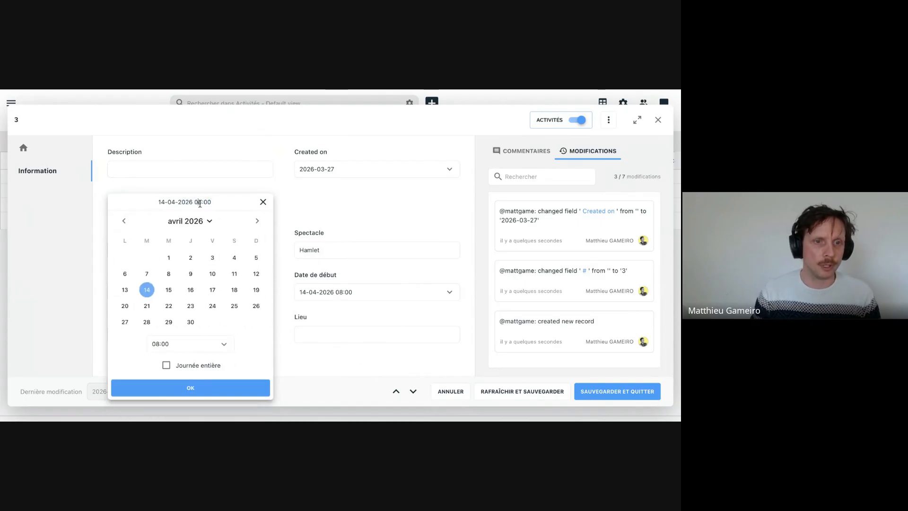
left_click(202, 345)
scroll(188, 320, "down", 3)
scroll(188, 319, "down", 2)
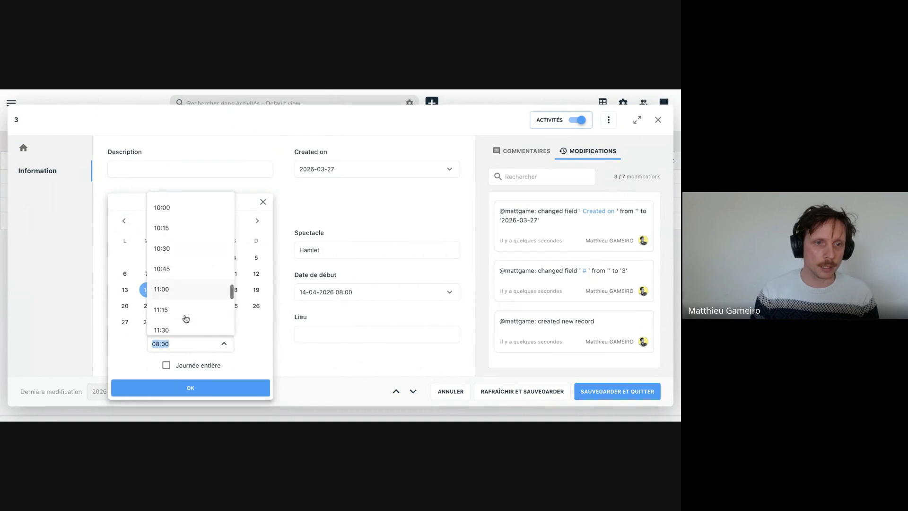
scroll(192, 284, "down", 5)
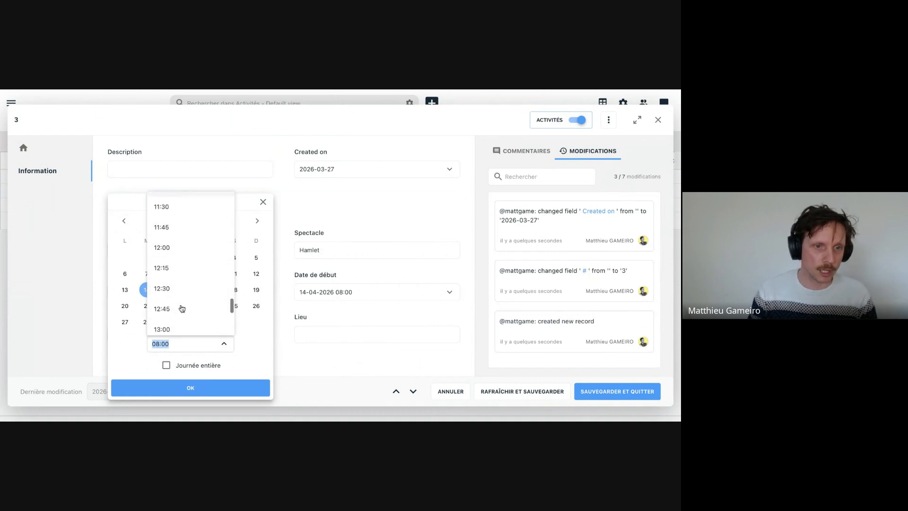
left_click(183, 239)
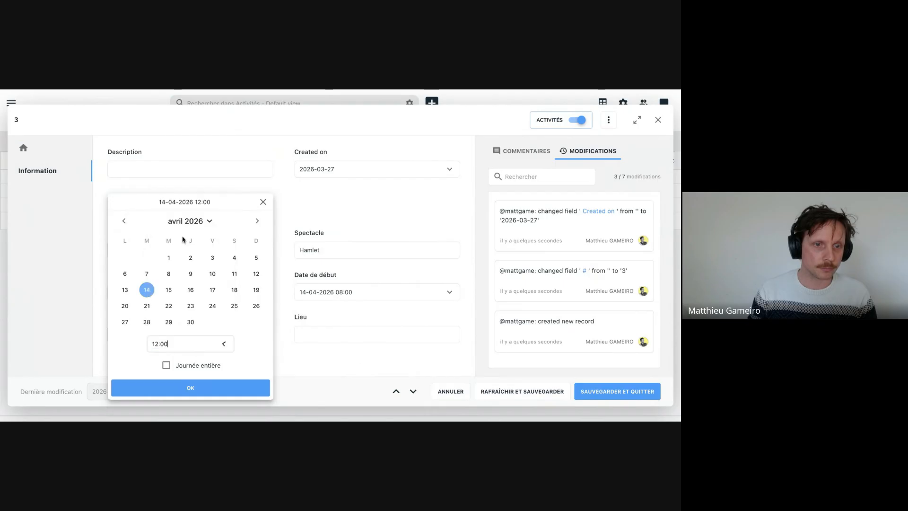
left_click(194, 388)
- Enter "Grand Théâtre" as the montage's "Lieu", then save and close the record
left_click(331, 333)
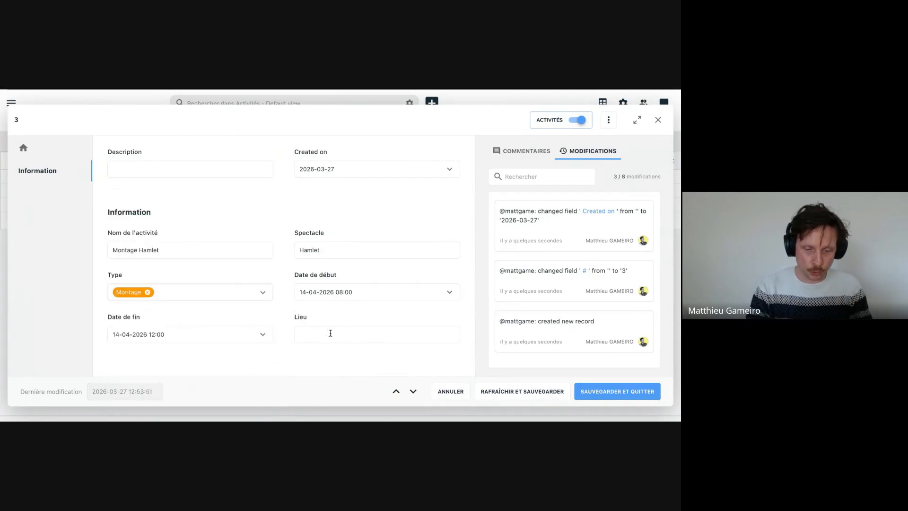
type("Grand Théâtre")
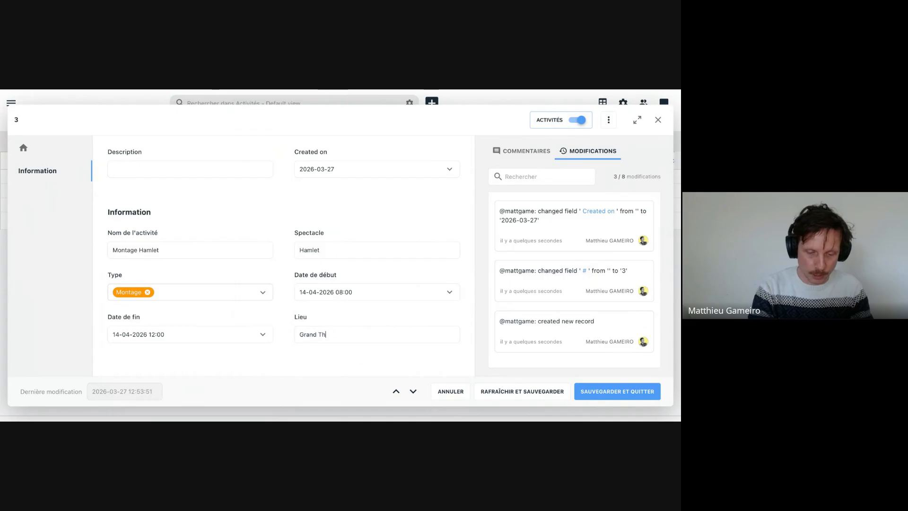
left_click(581, 393)
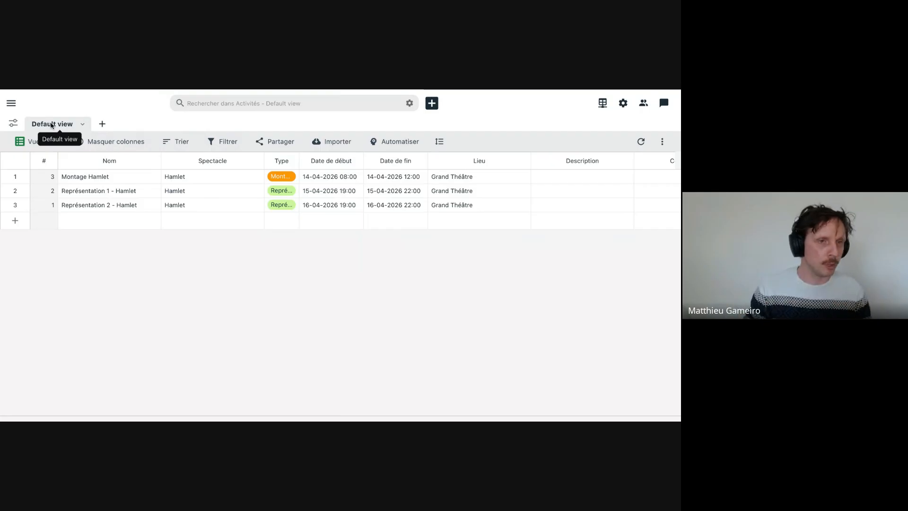
- Rename the "Default view" of the Activités table to "Toutes les activités" and save it
left_click(83, 126)
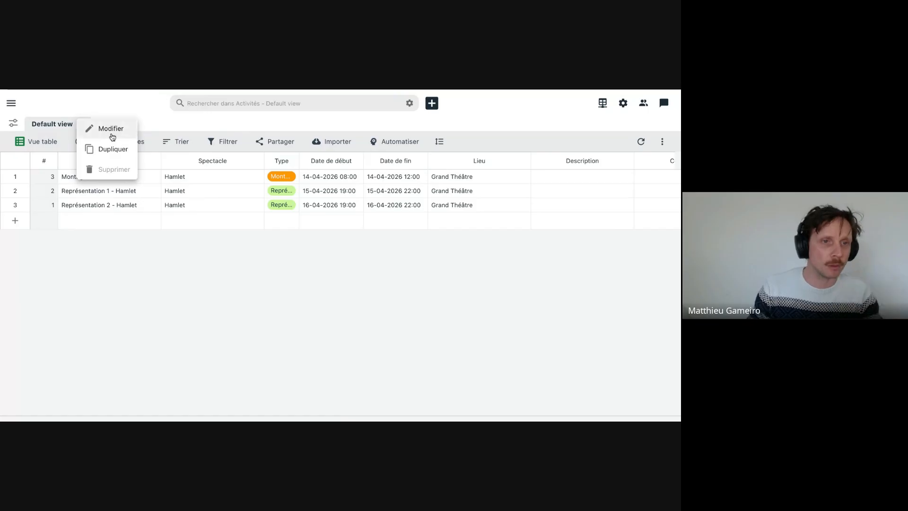
left_click(112, 135)
triple_click(305, 214)
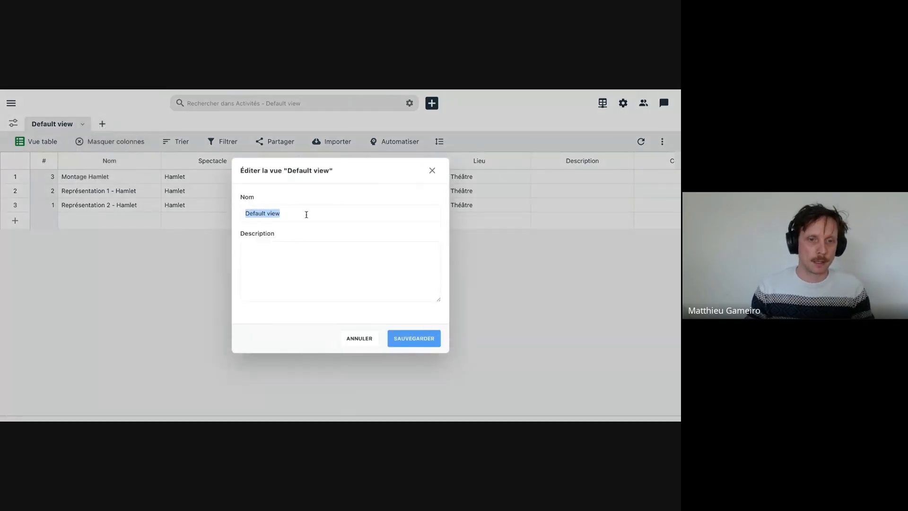
type("Toutes les activités")
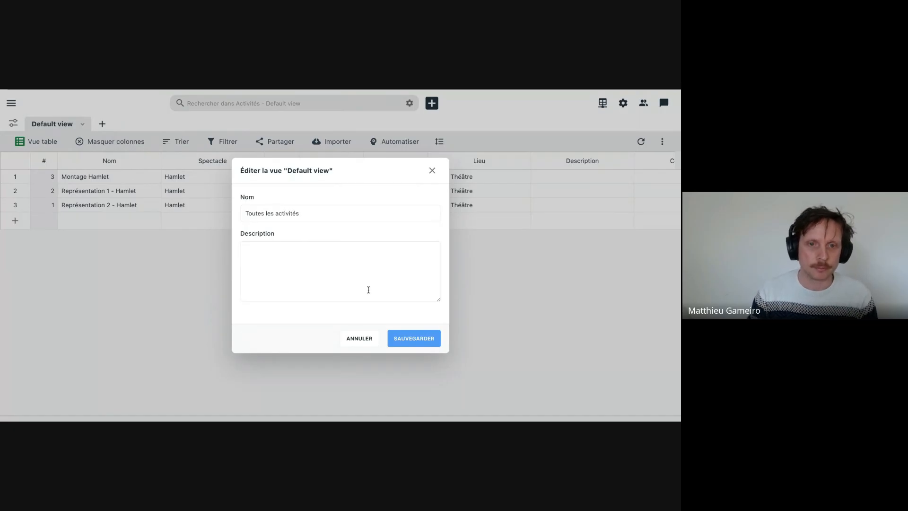
left_click(398, 340)
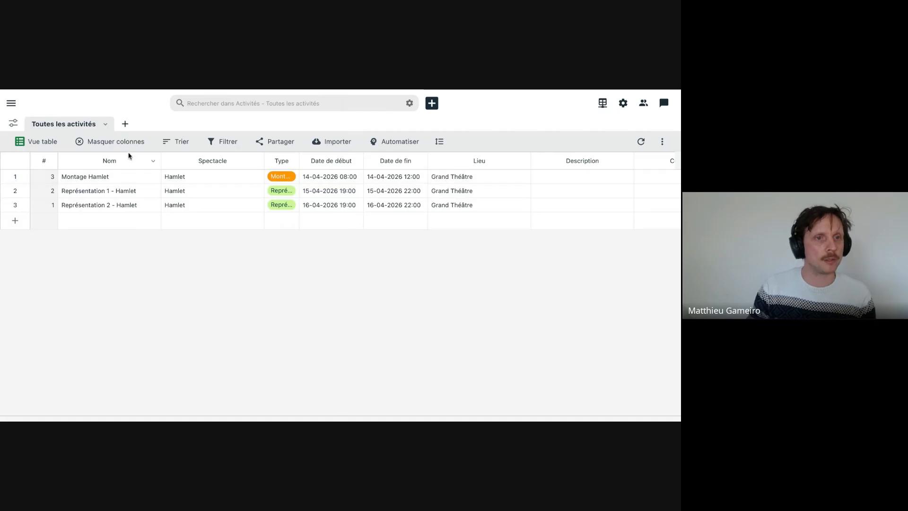
- Create a new view of the Activités table named "Représentations"
left_click(125, 124)
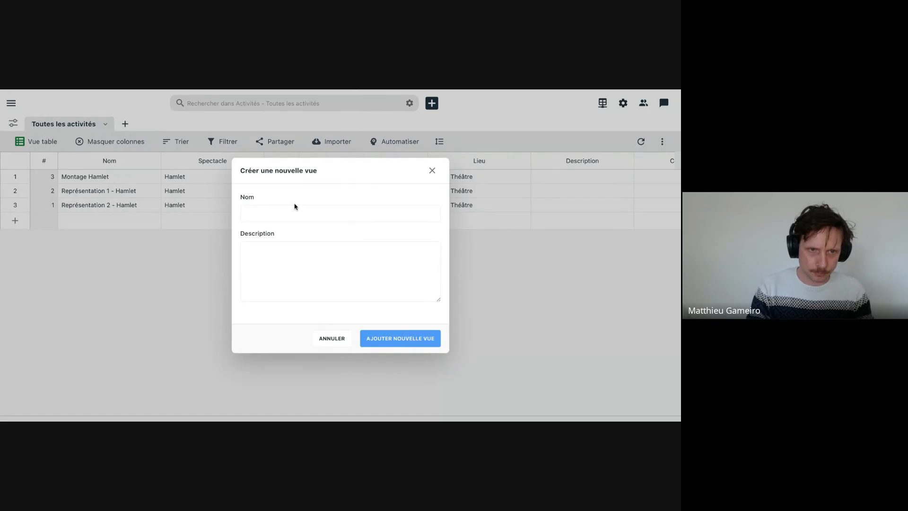
type("Répr")
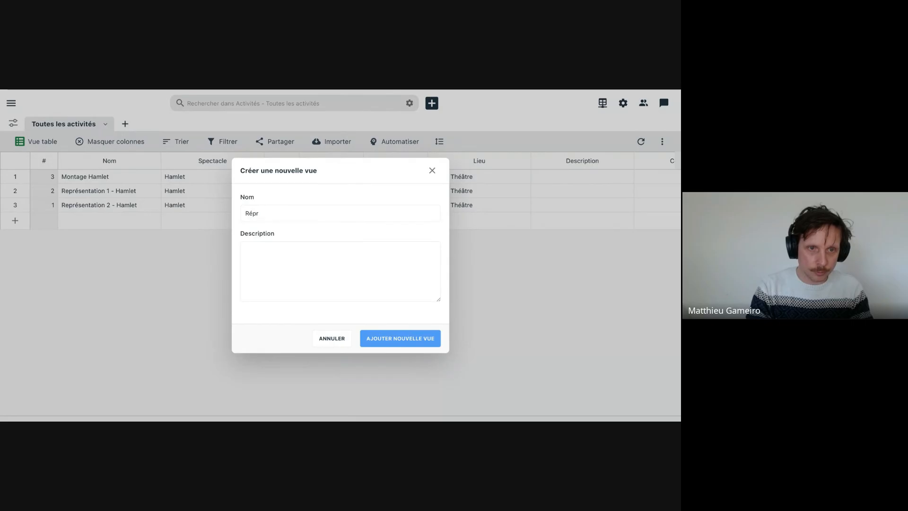
type("présentations")
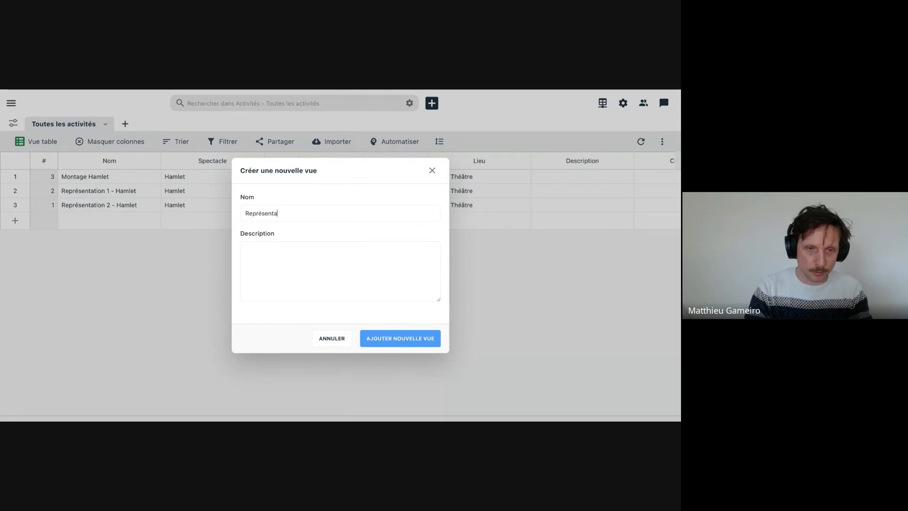
left_click(404, 345)
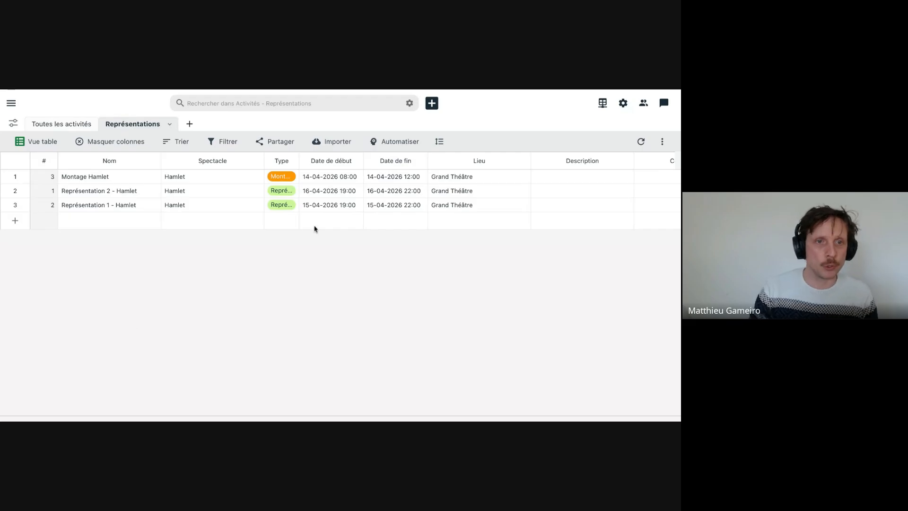
- Save a filter with the "Représentations" view where "Type" "est parmi" "Représentation", and review its saved condition
left_click(226, 139)
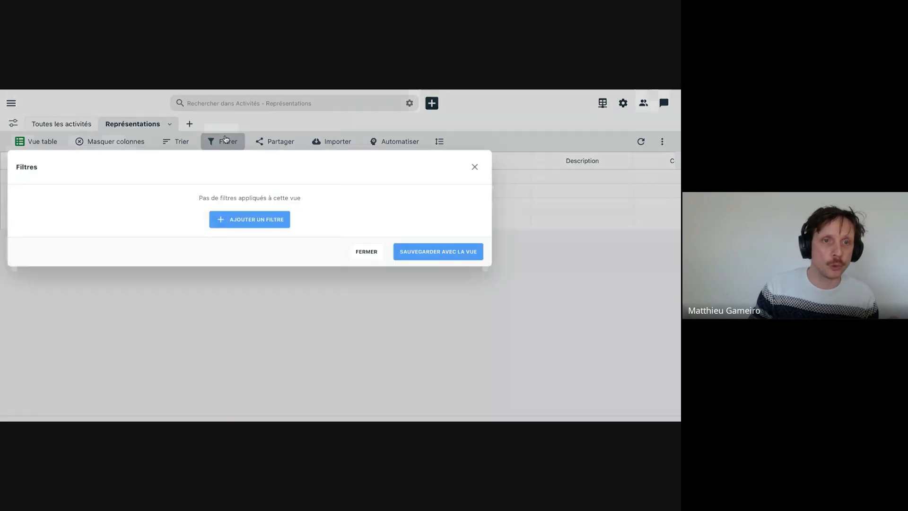
left_click(230, 219)
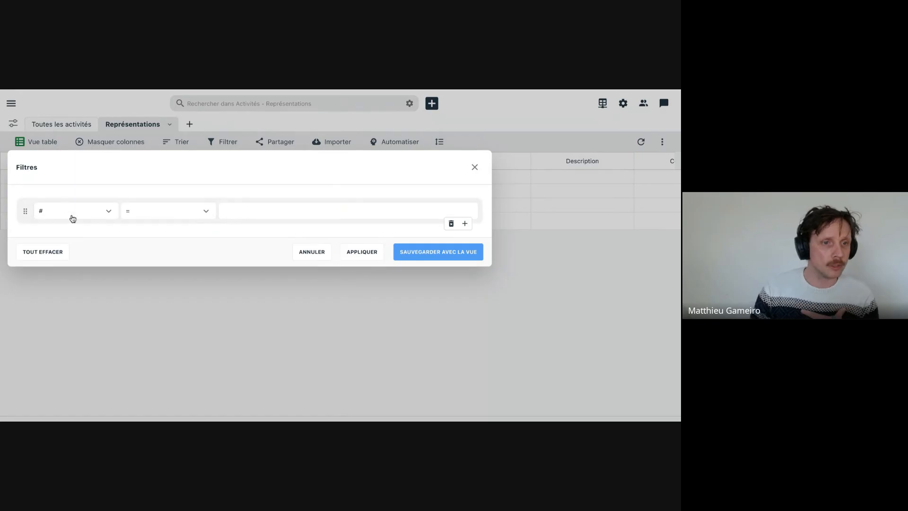
left_click(72, 218)
left_click(74, 293)
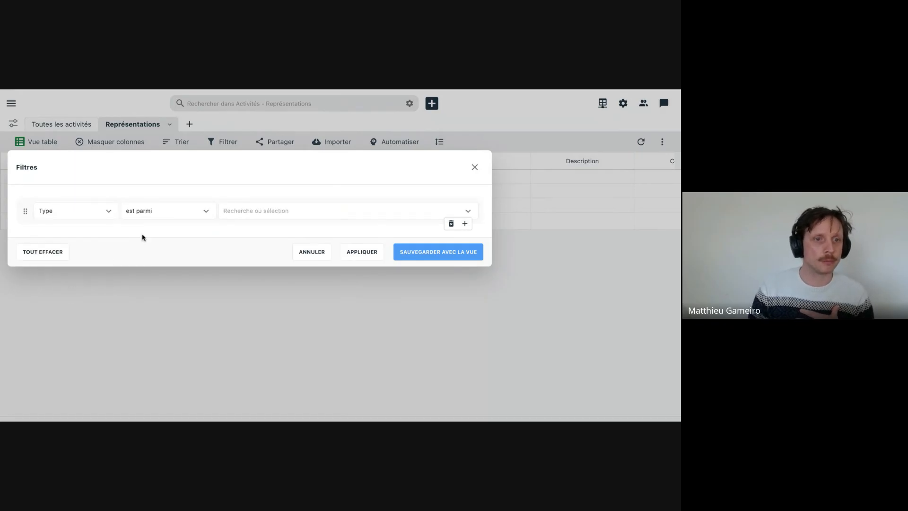
left_click(236, 212)
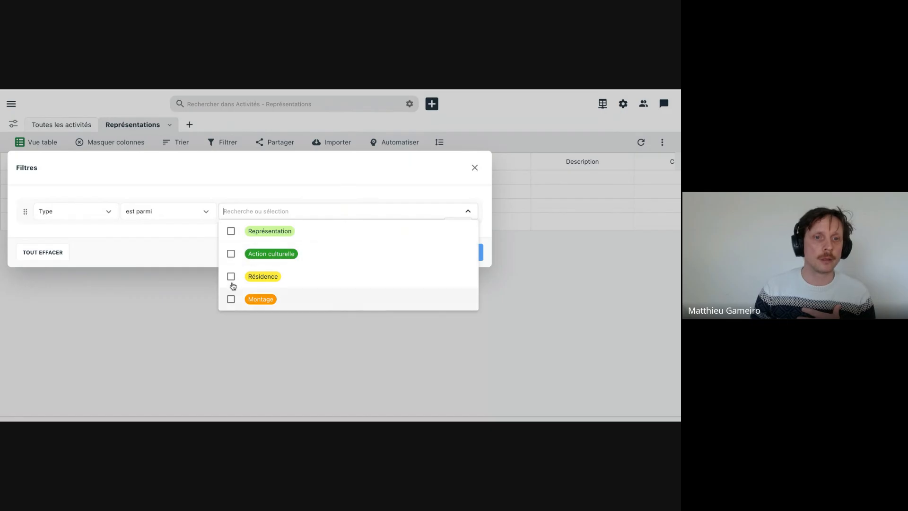
left_click(231, 231)
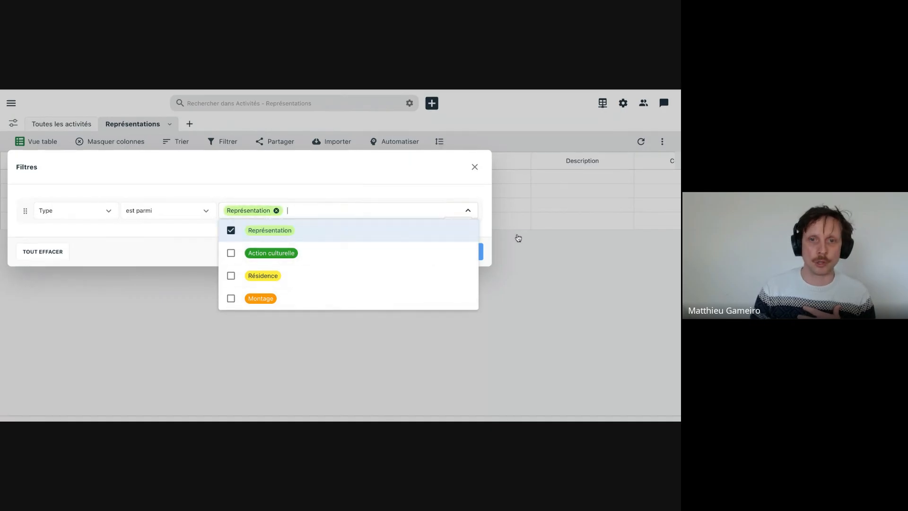
left_click(490, 233)
left_click(460, 253)
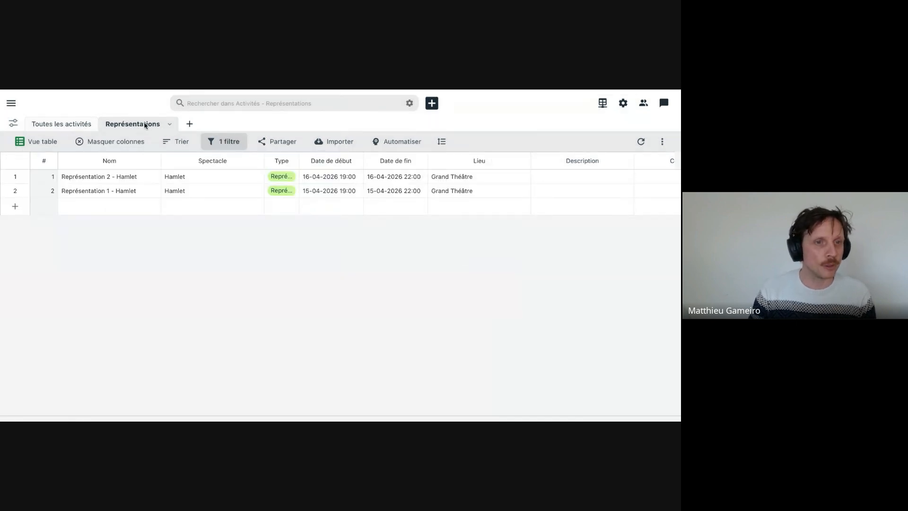
left_click(228, 143)
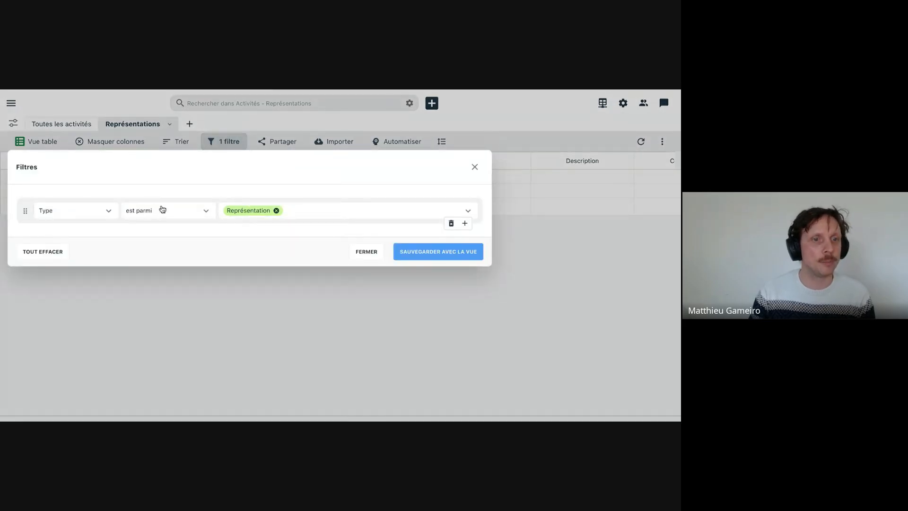
left_click(366, 251)
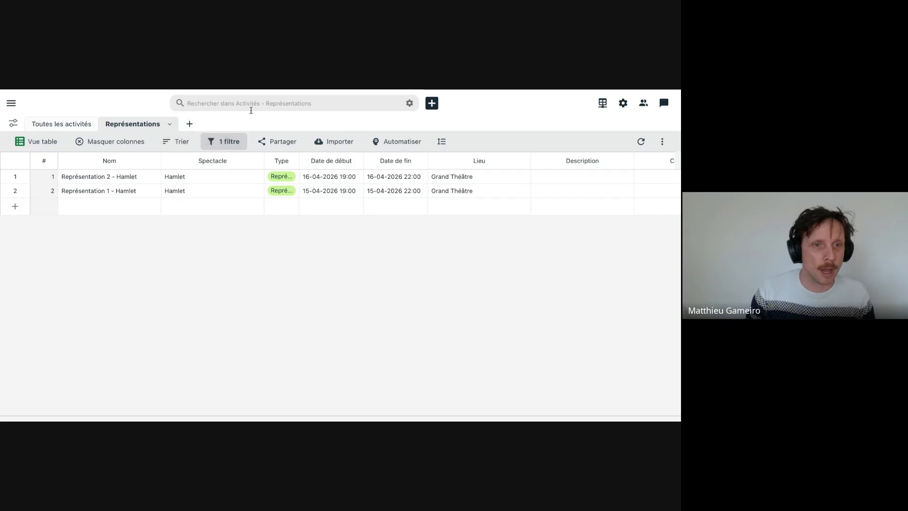
- Create another view of the Activités table named "Planning Technique"
left_click(190, 124)
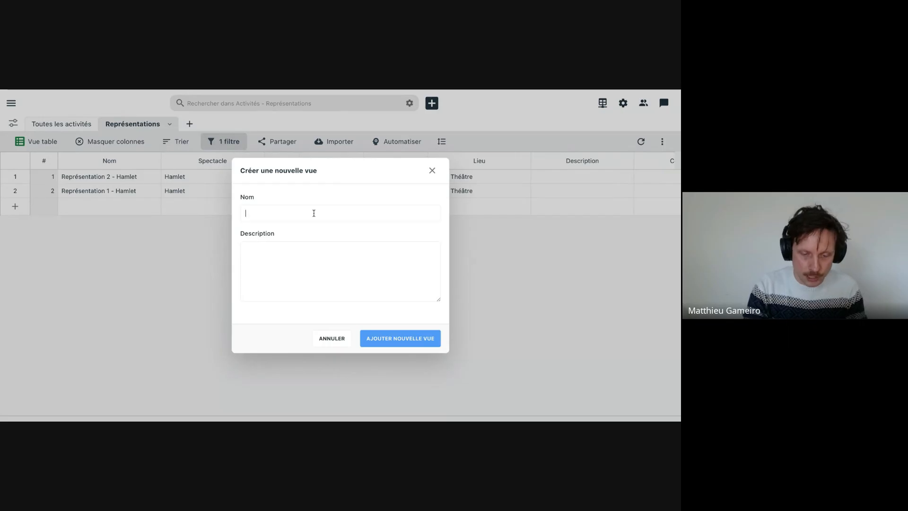
type("Technique")
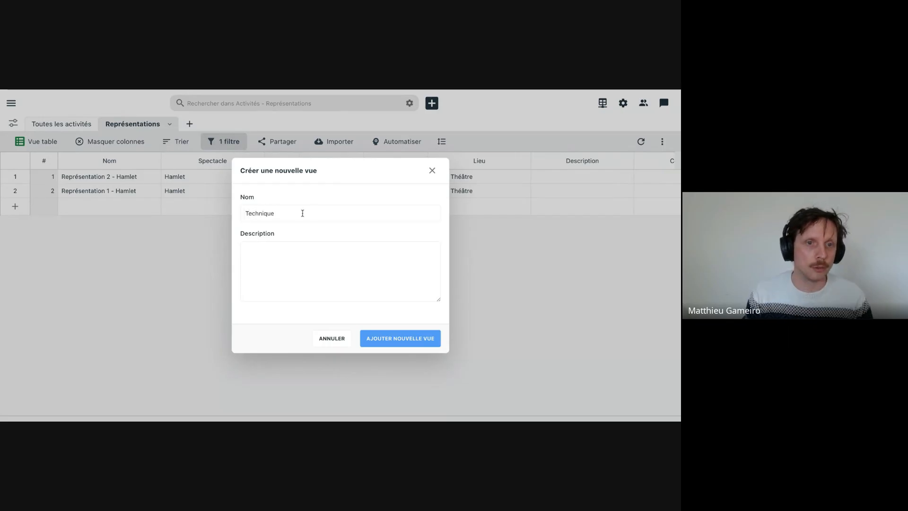
left_click_drag(314, 213, 211, 205)
type("Plan")
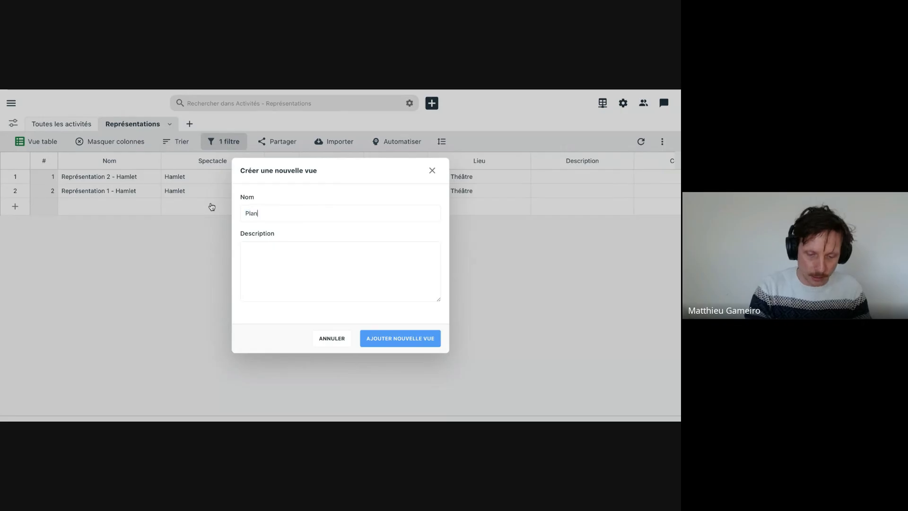
type("ning Technique")
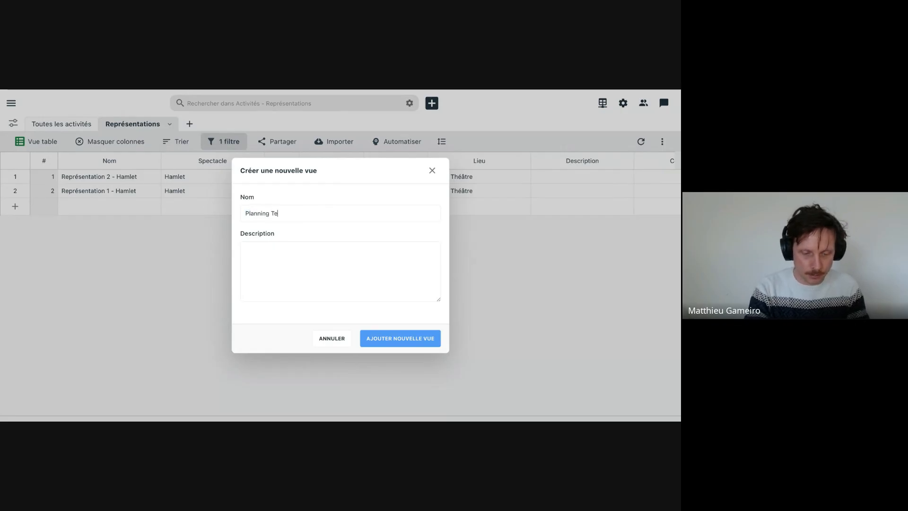
left_click(421, 339)
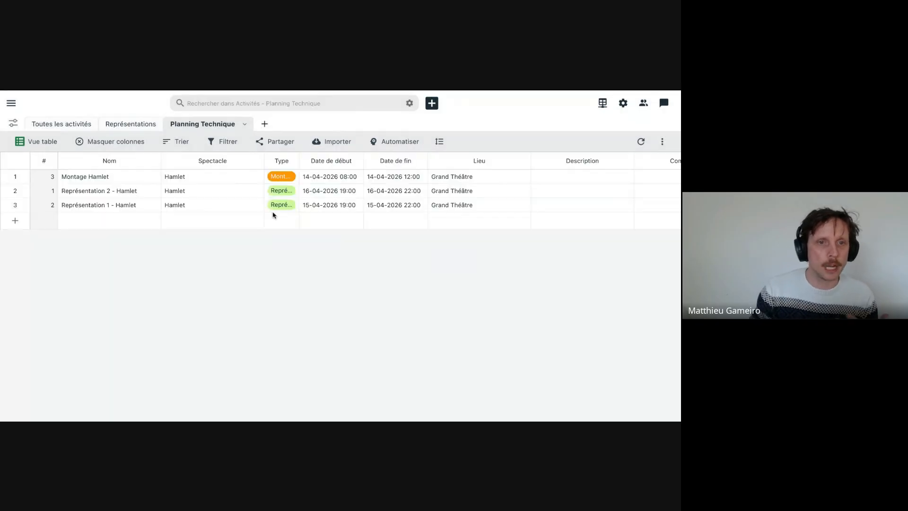
- Save a filter with the "Planning Technique" view where "Type" "est parmi" "Montage"
left_click(234, 146)
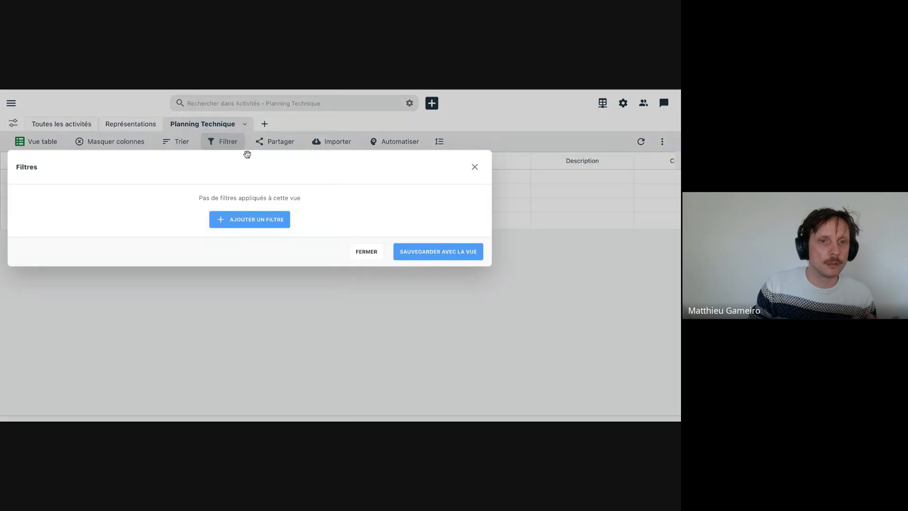
left_click(250, 218)
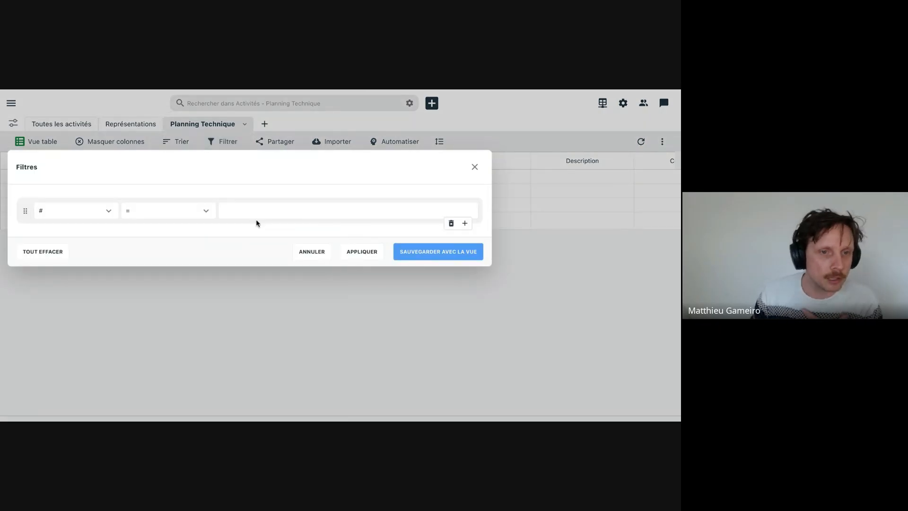
left_click(101, 216)
type("type")
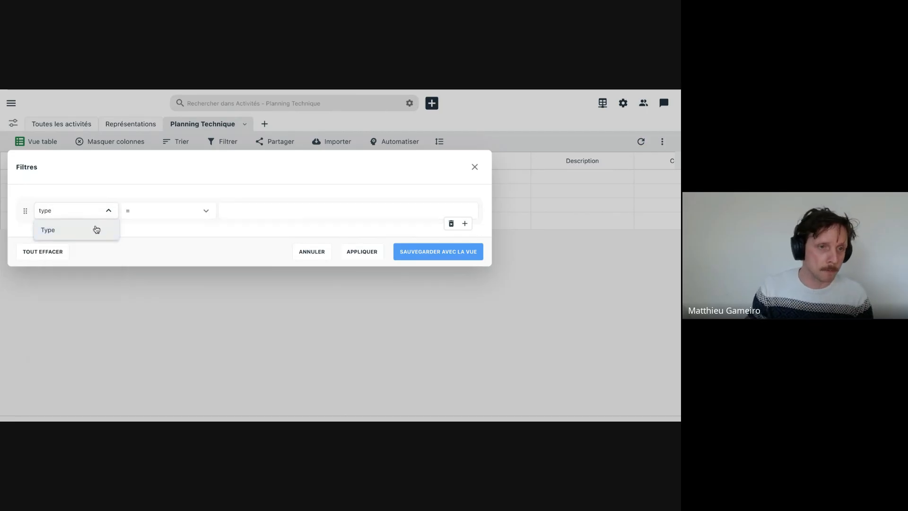
left_click(93, 229)
left_click(142, 215)
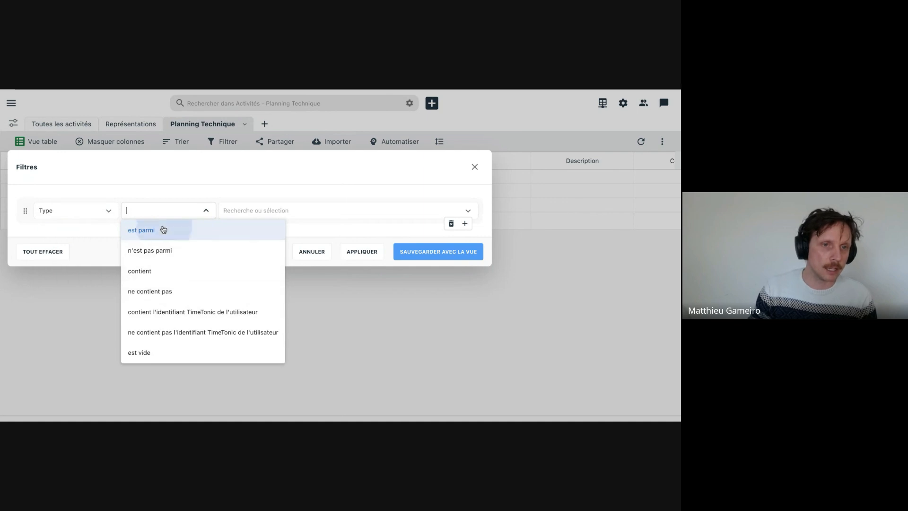
left_click(162, 230)
left_click(272, 213)
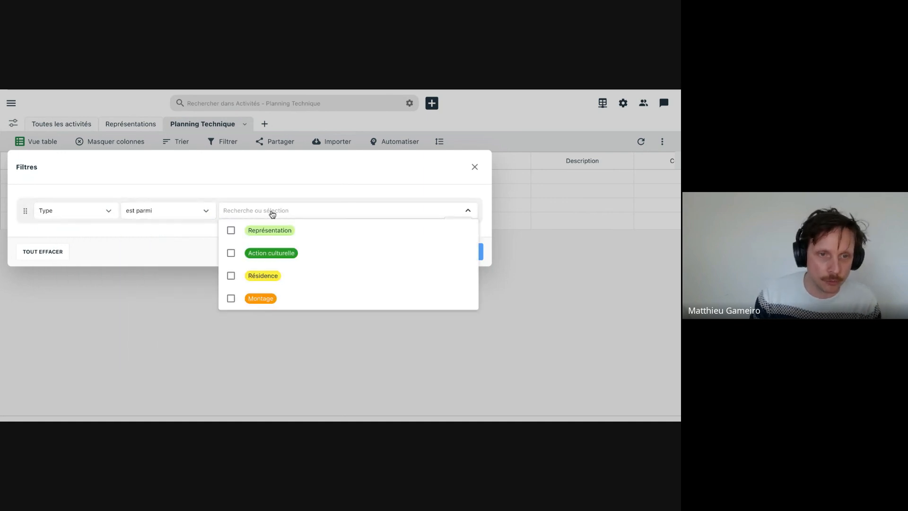
left_click(230, 302)
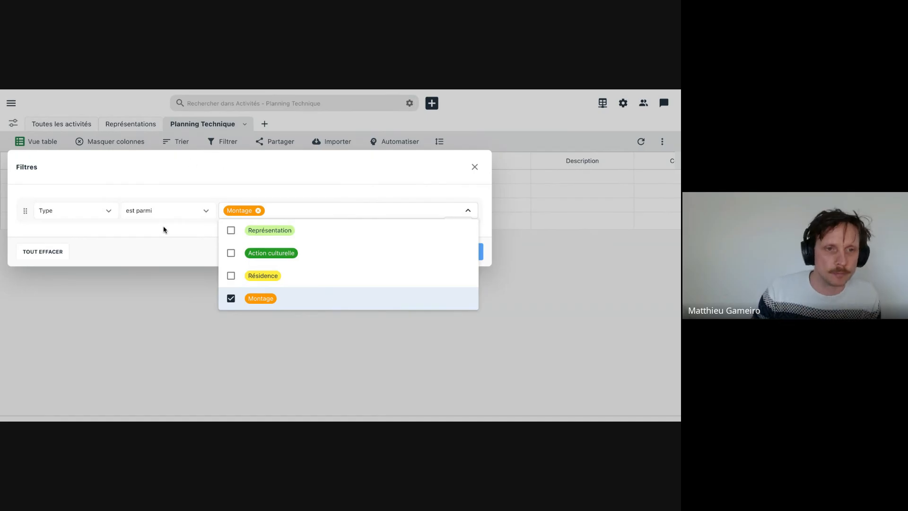
left_click(162, 250)
left_click(413, 259)
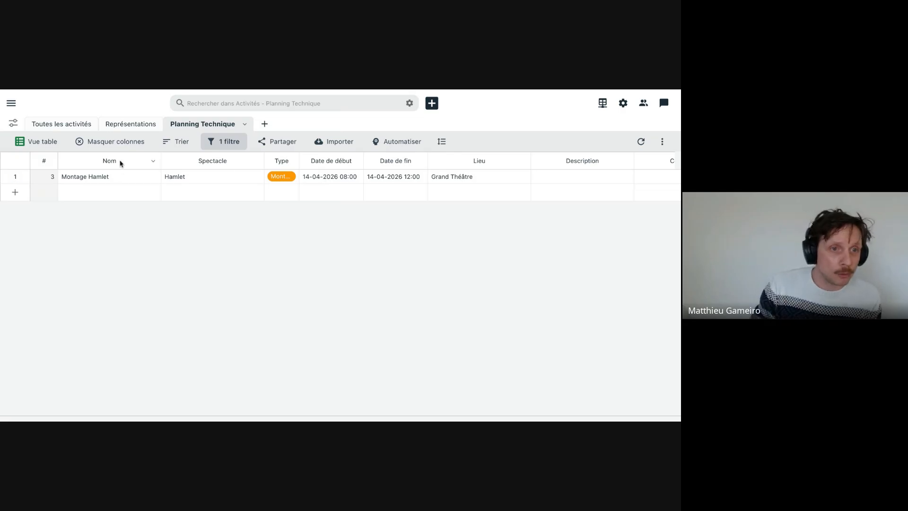
- Compare the activities listed in the "Toutes les activités", "Représentations" and "Planning Technique" views
left_click(65, 125)
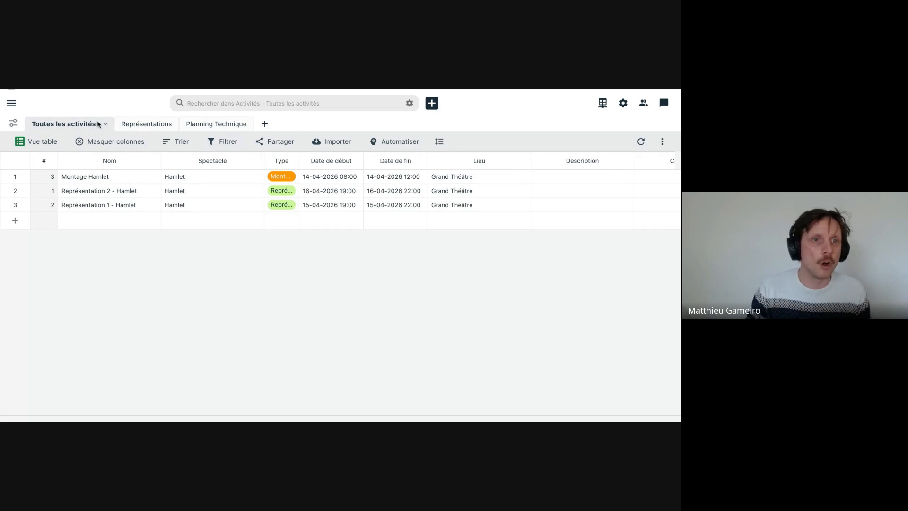
left_click(142, 126)
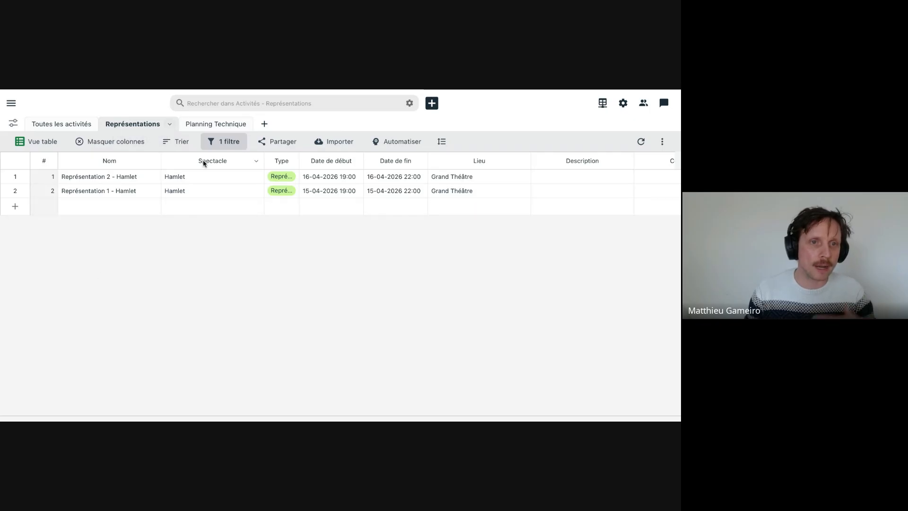
left_click(223, 125)
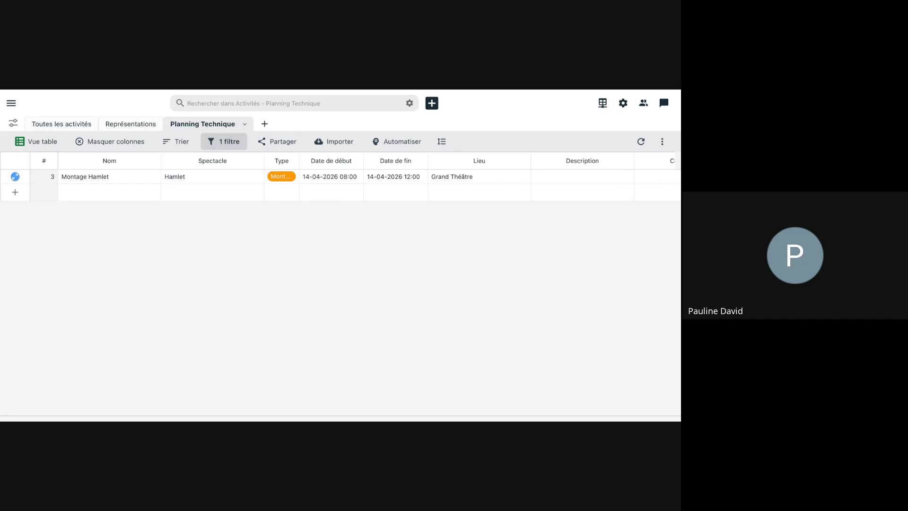
- Return from "Master - groupe 2" to the workspace overview and start creating a new workspace
left_click(11, 102)
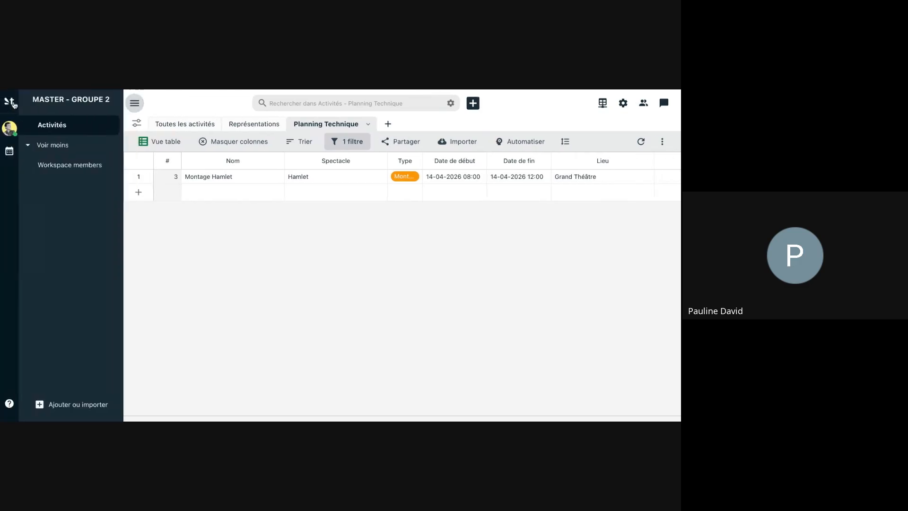
left_click(30, 146)
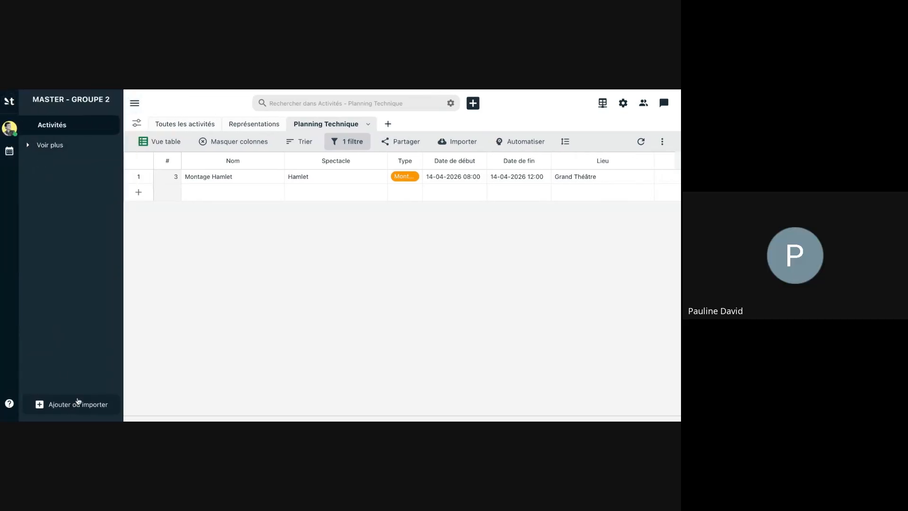
left_click(9, 101)
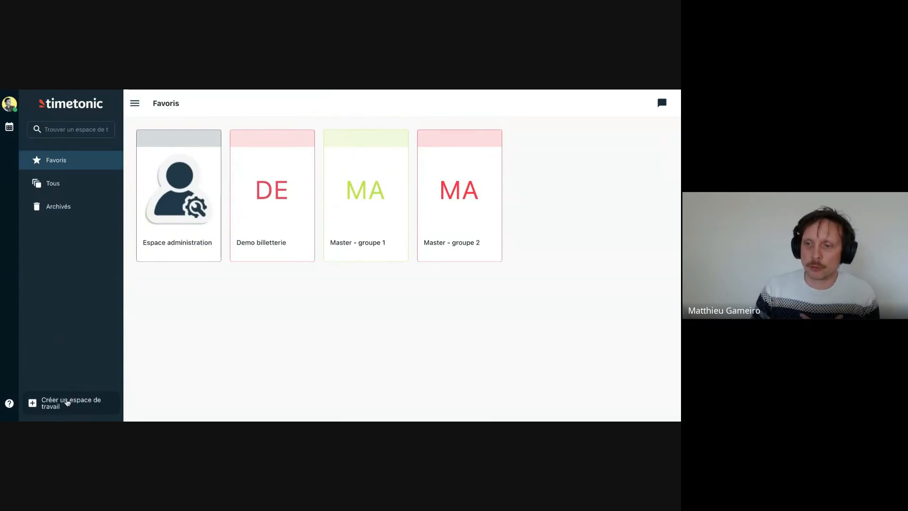
left_click(74, 404)
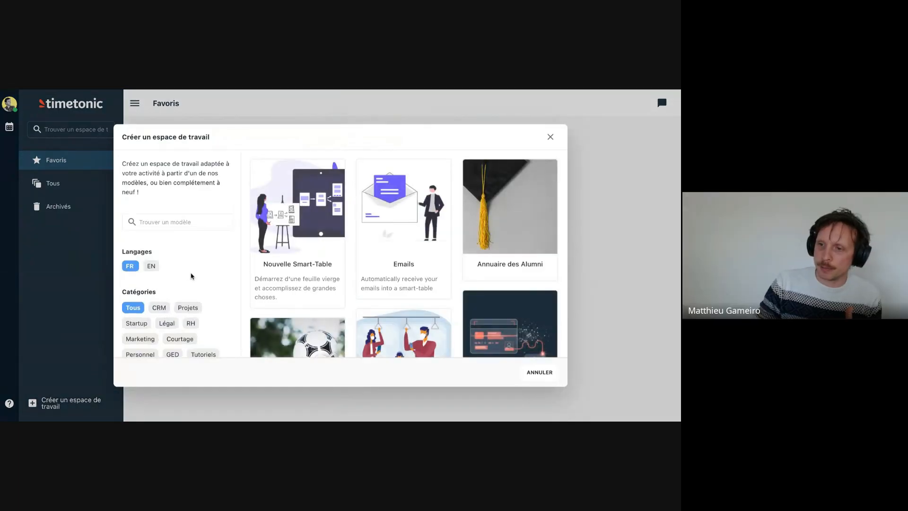
- Browse the French workspace templates, narrow them to the CRM category, and choose "Gestion de projets et CRM"
scroll(335, 252, "down", 2)
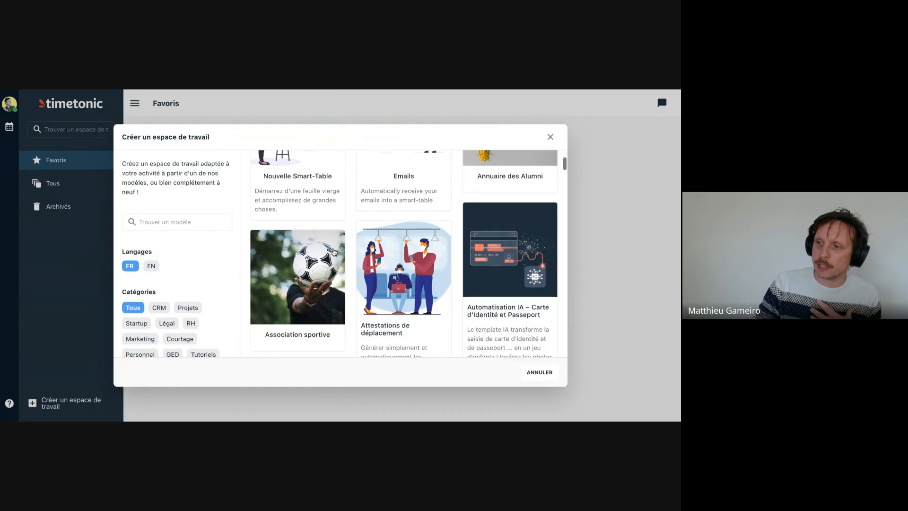
scroll(335, 252, "down", 8)
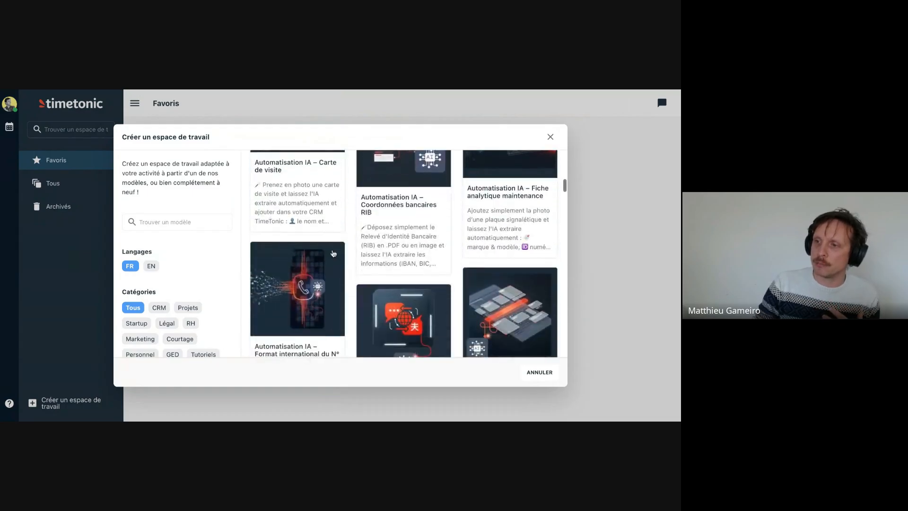
scroll(334, 253, "down", 10)
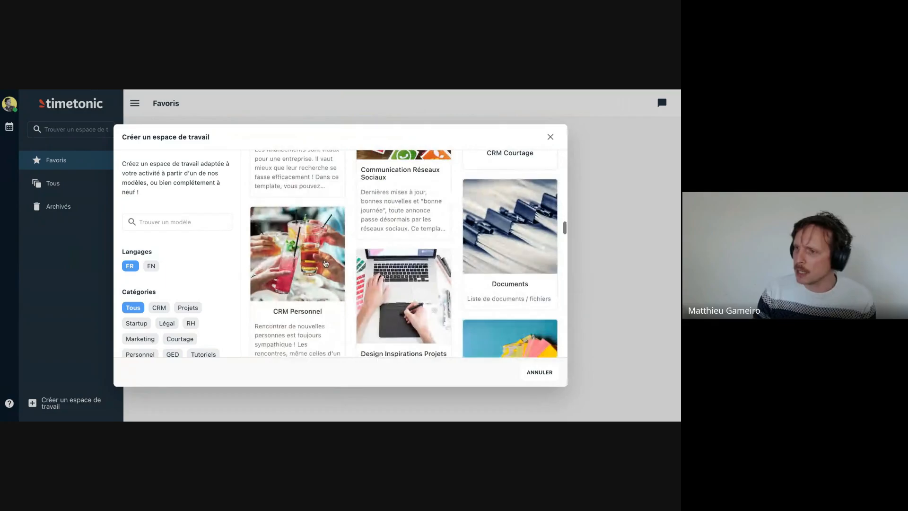
scroll(325, 263, "down", 4)
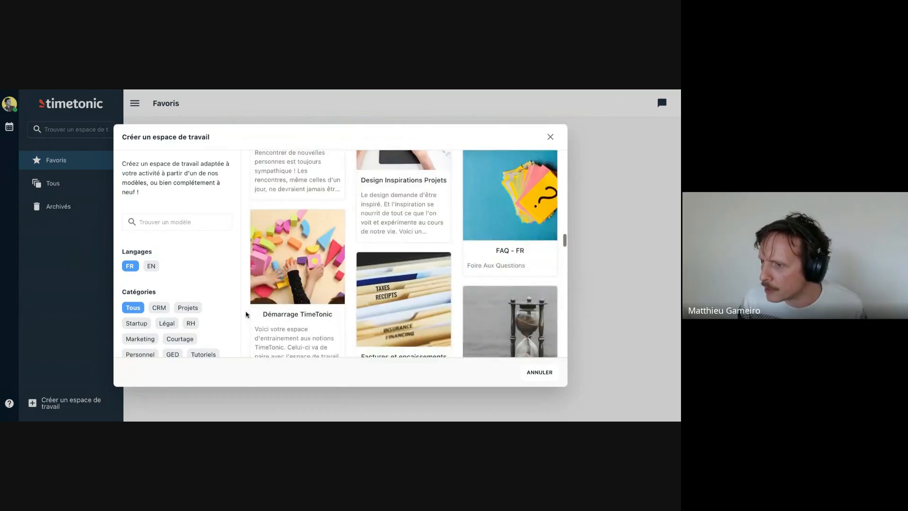
scroll(316, 316, "down", 5)
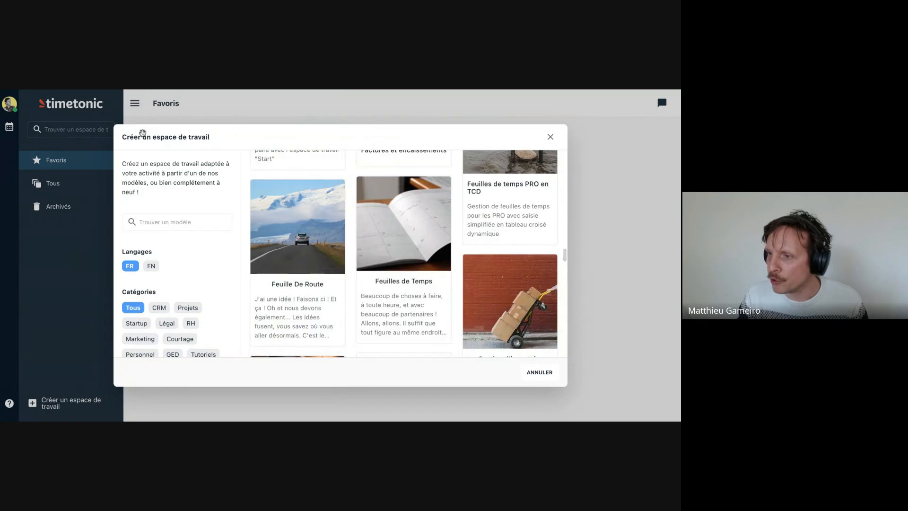
left_click(153, 222)
type("crm")
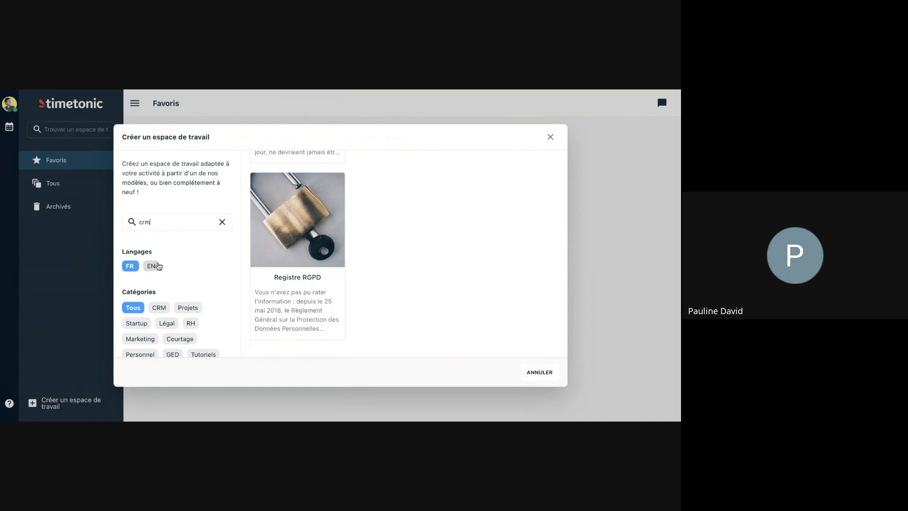
left_click(152, 304)
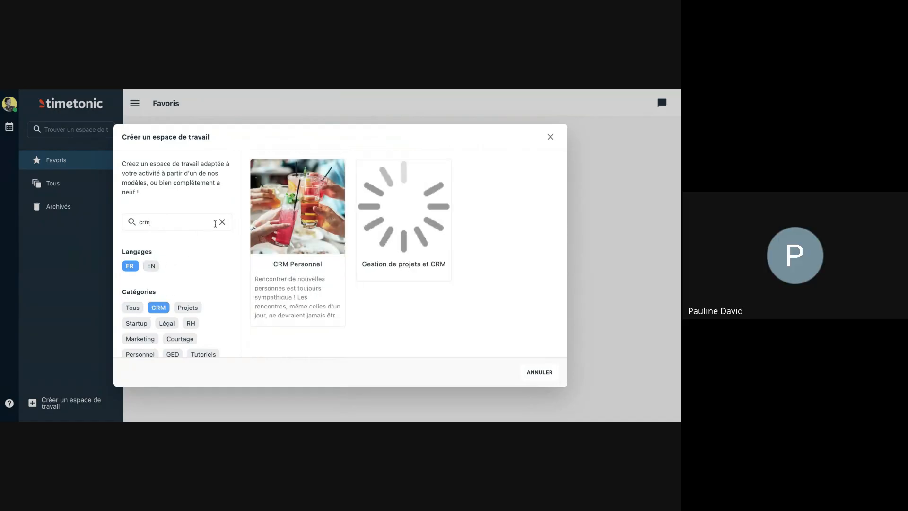
left_click(222, 222)
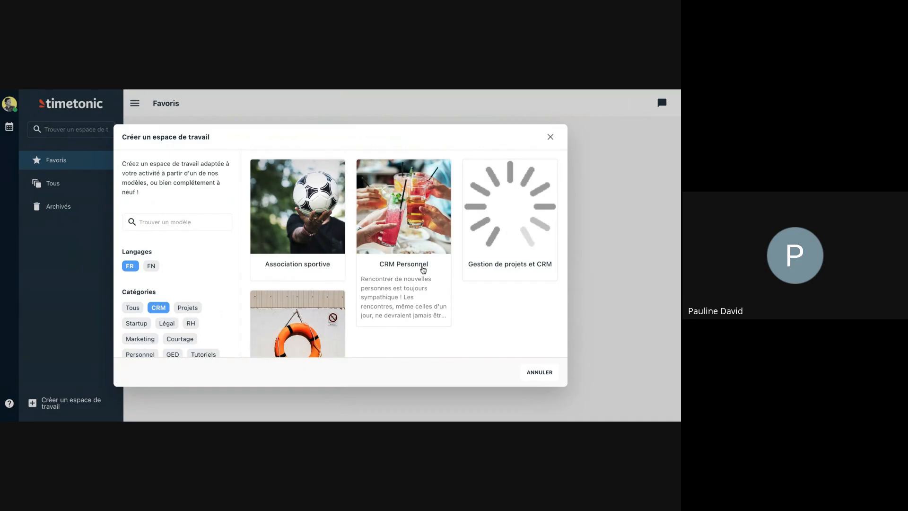
scroll(464, 300, "down", 2)
left_click(531, 181)
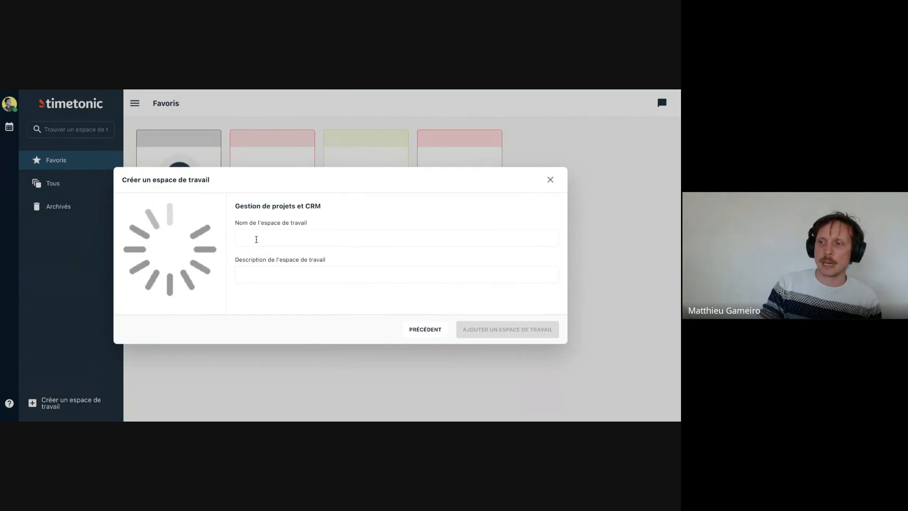
- Name the new workspace "CRM demo" and create it from the chosen template
left_click(256, 239)
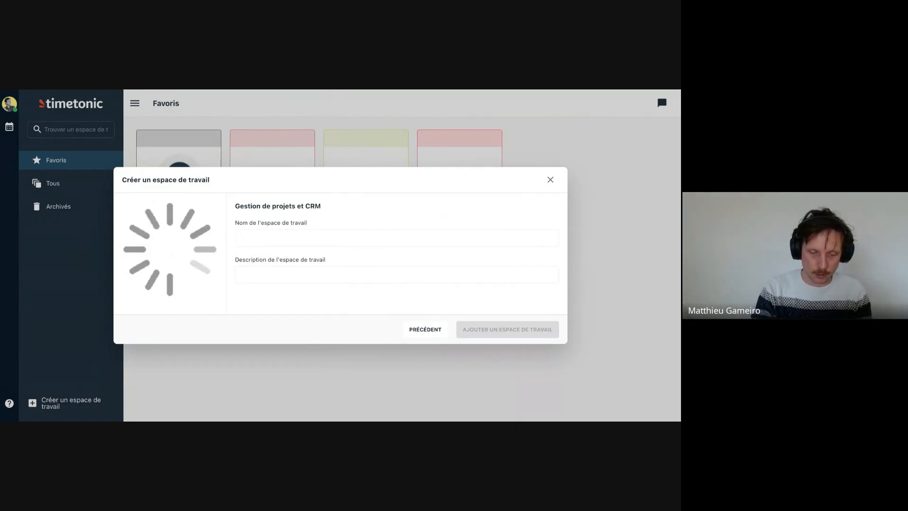
type("CRM demo")
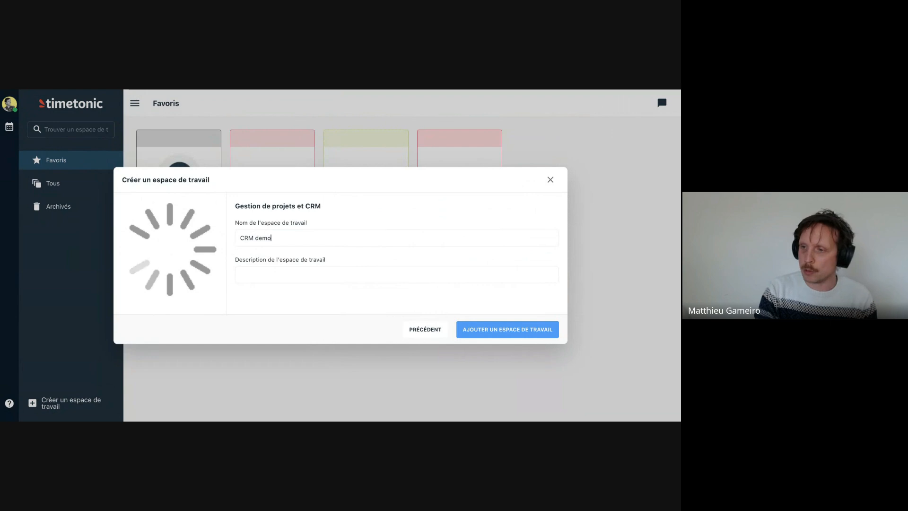
left_click(471, 329)
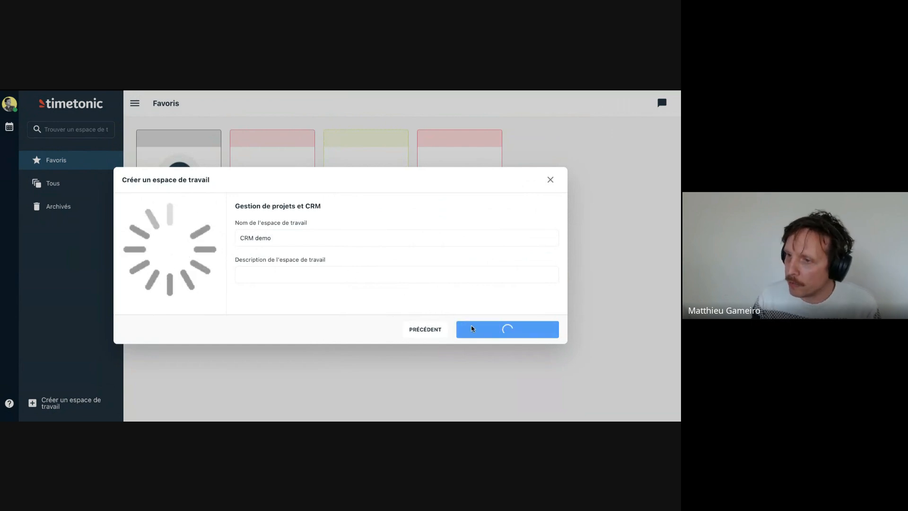